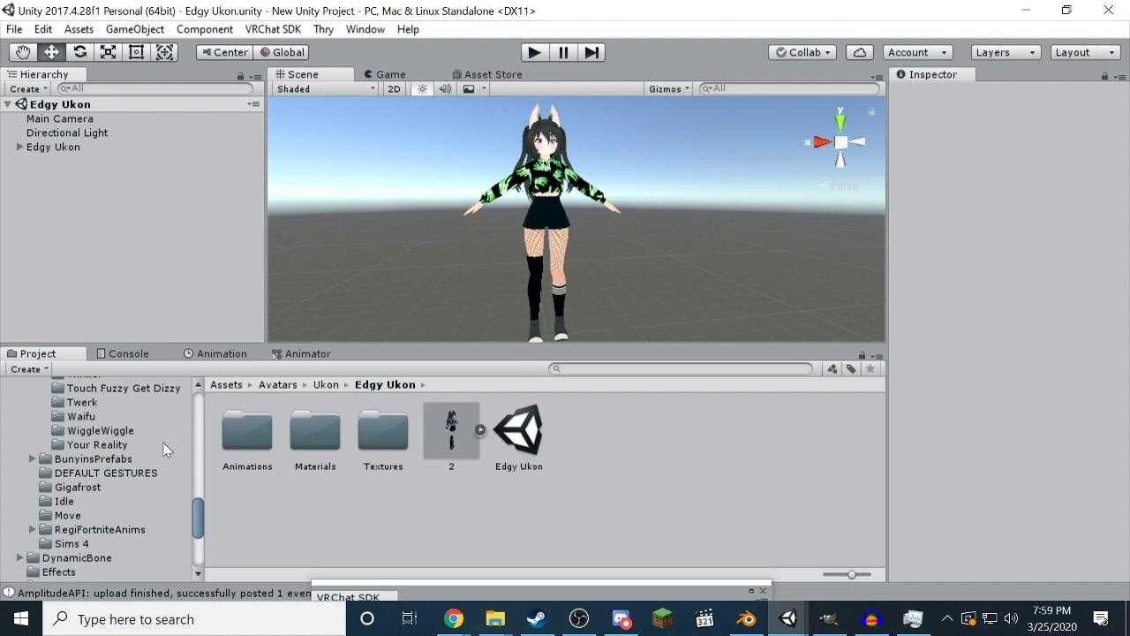
Browse to the Team Skull folder, inspect its audio and animation clips, and expand Edgy Ukon
click(115, 431)
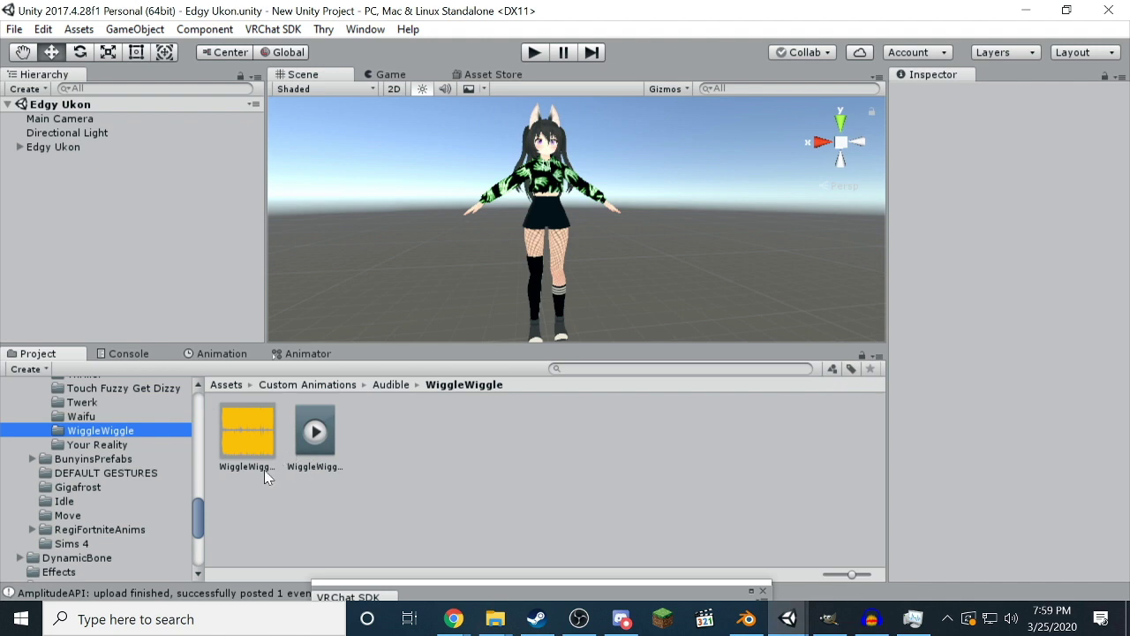
scroll(103, 499, up, 3)
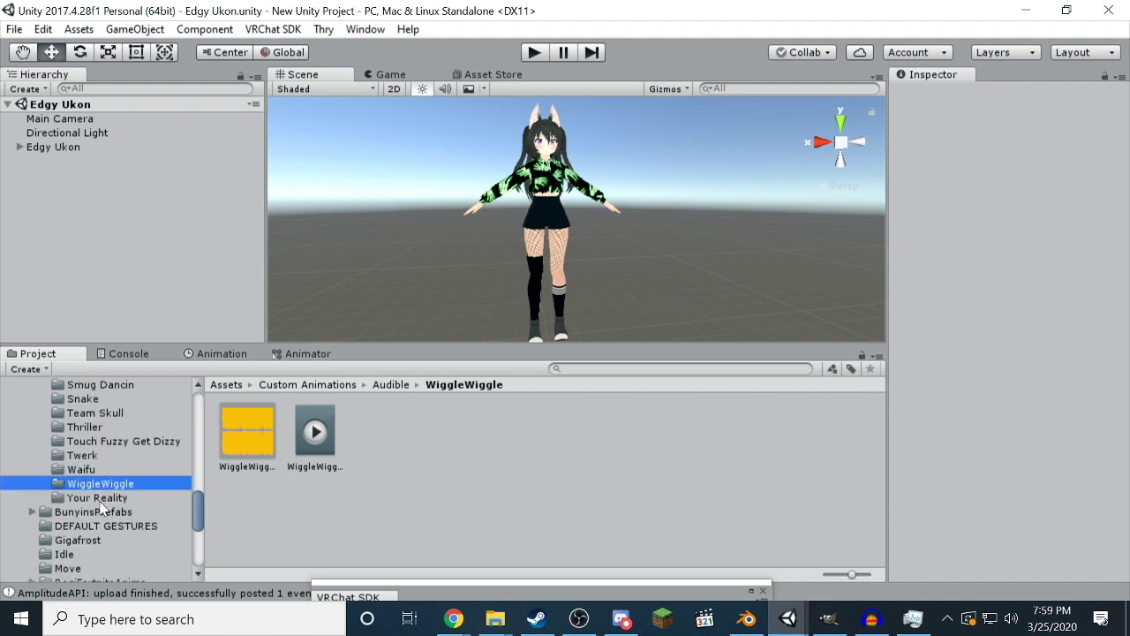
click(102, 412)
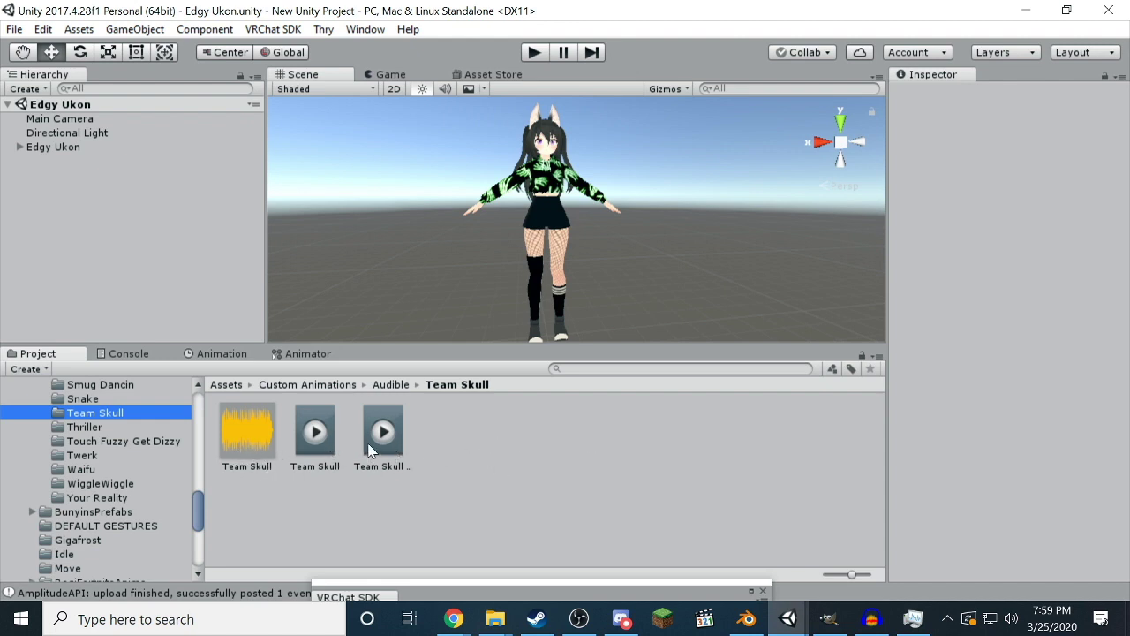
click(268, 449)
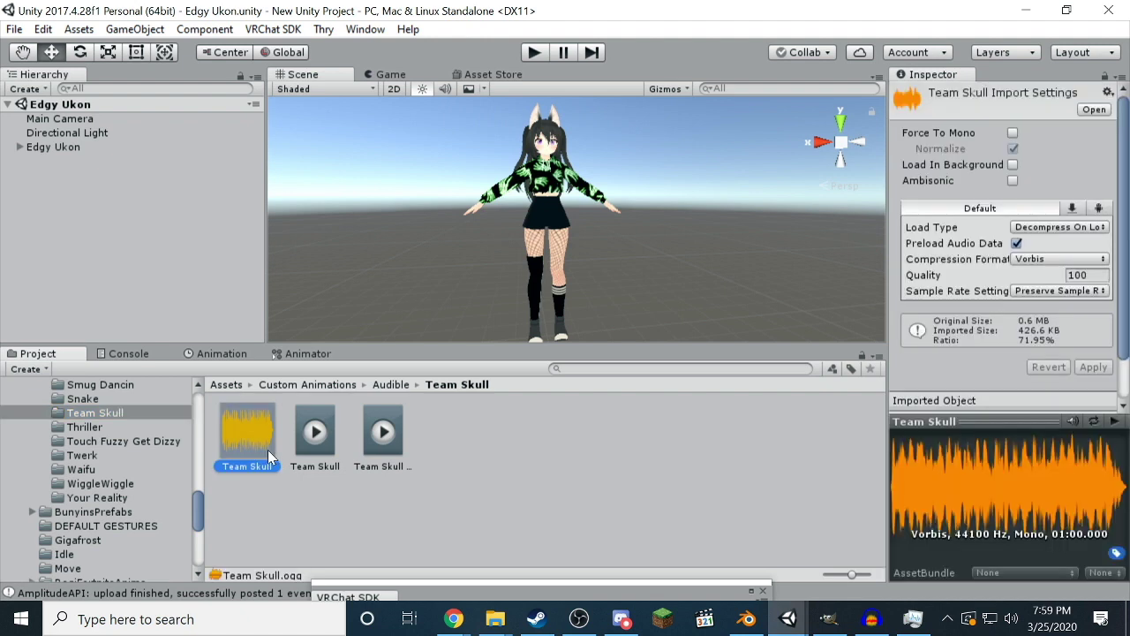
click(382, 439)
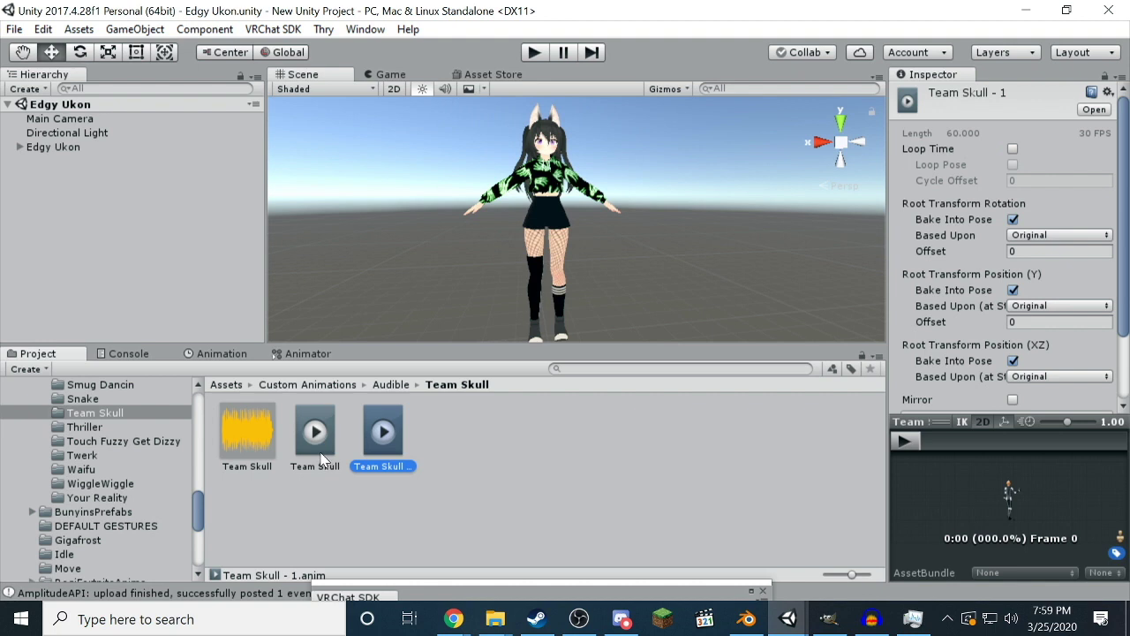
click(318, 441)
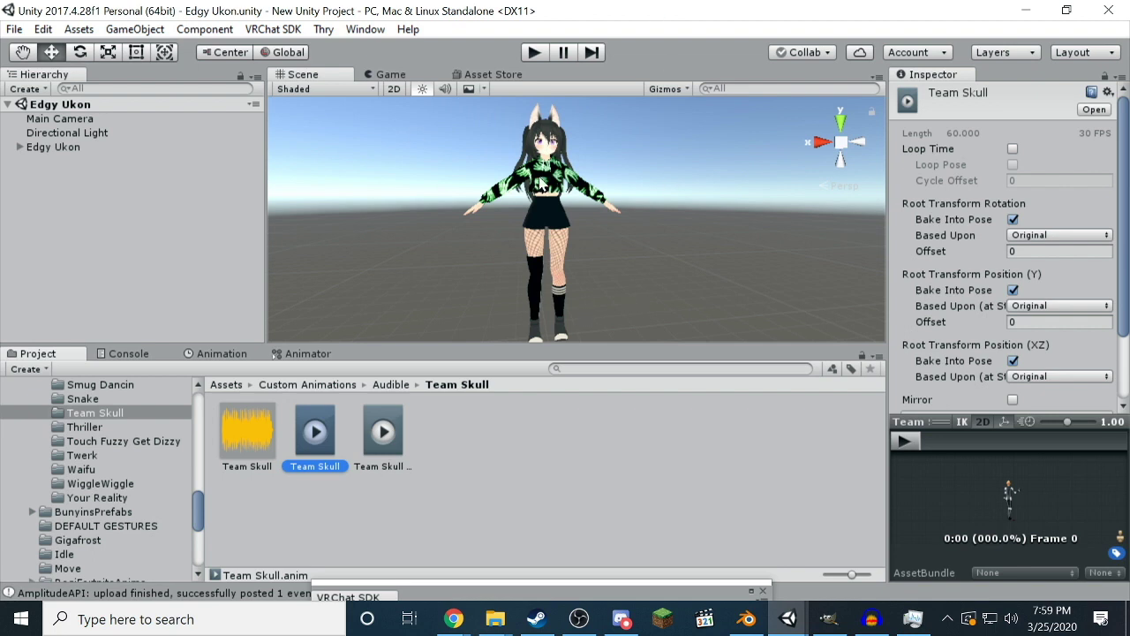
click(19, 146)
Create an Audio Source object under the avatar's Armature
click(32, 161)
right_click(49, 161)
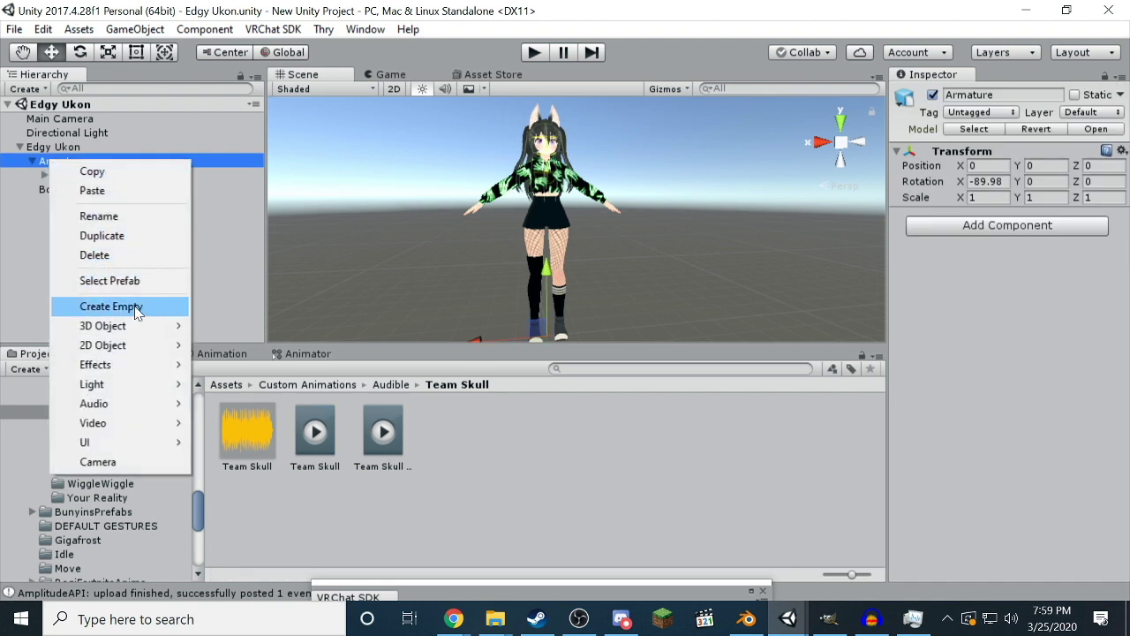
mouse_move(152, 409)
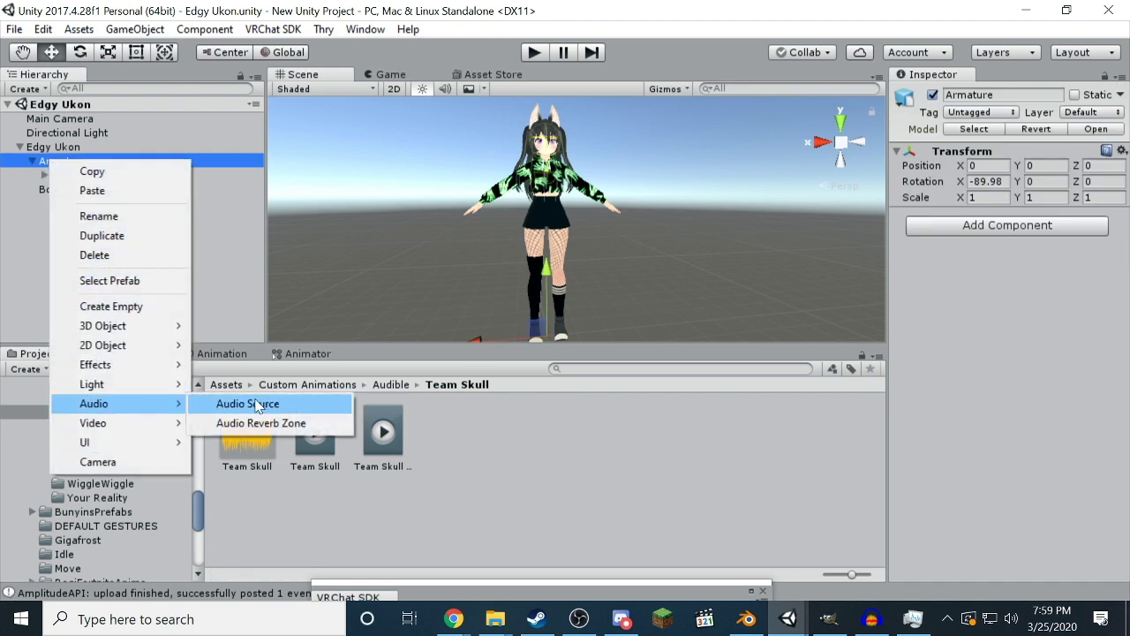
click(251, 404)
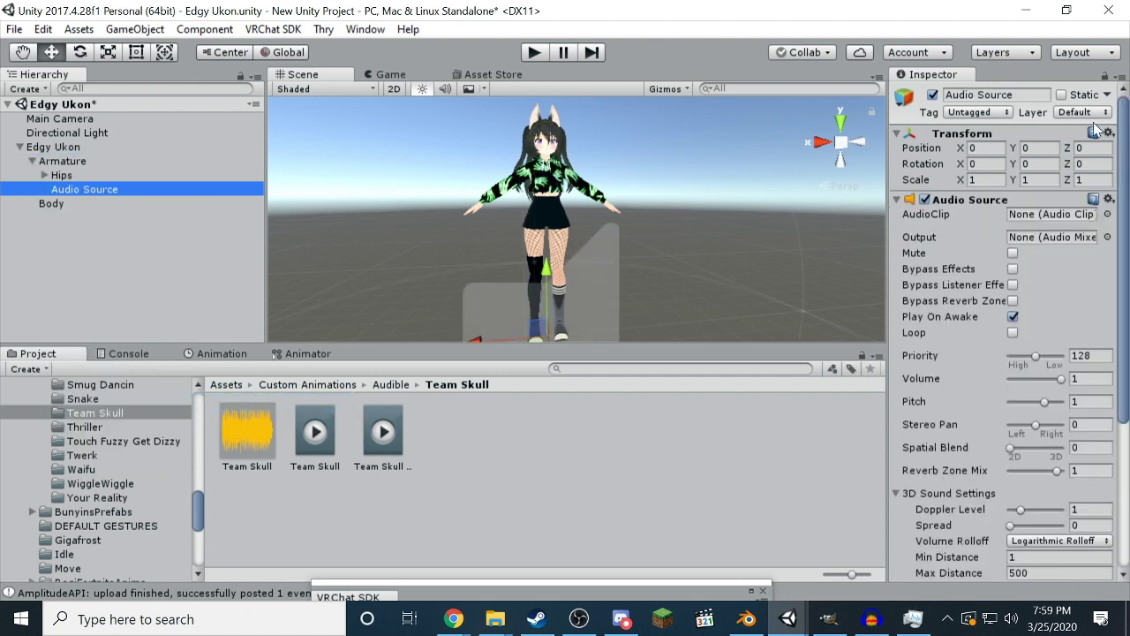
Rename the new audio source to 'Team Skull Music'
click(978, 95)
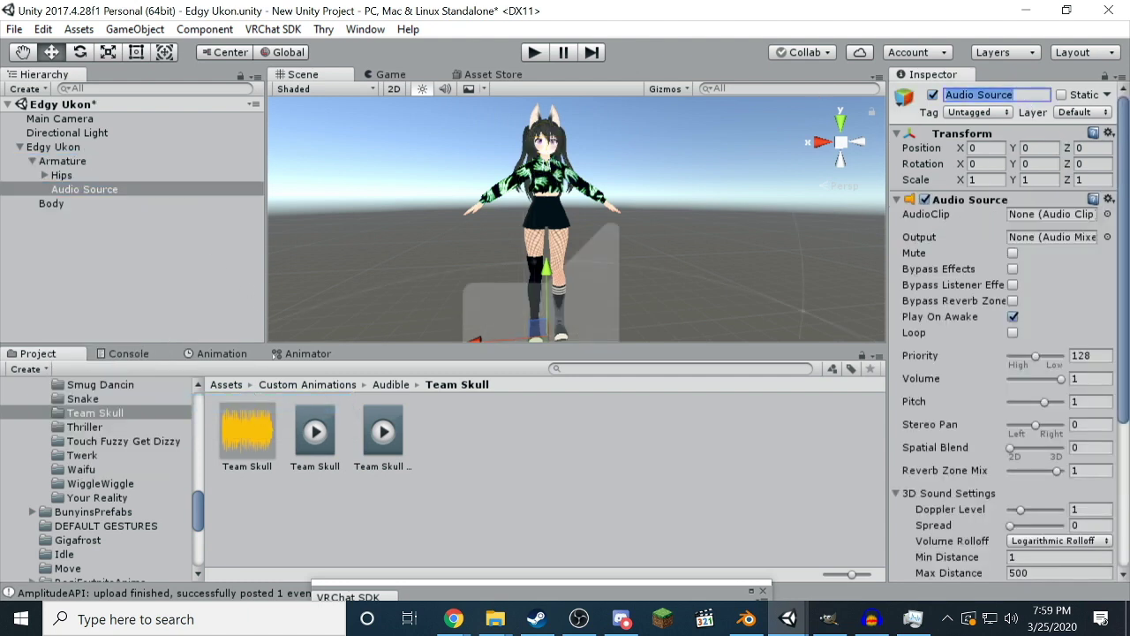
text(Team Skull)
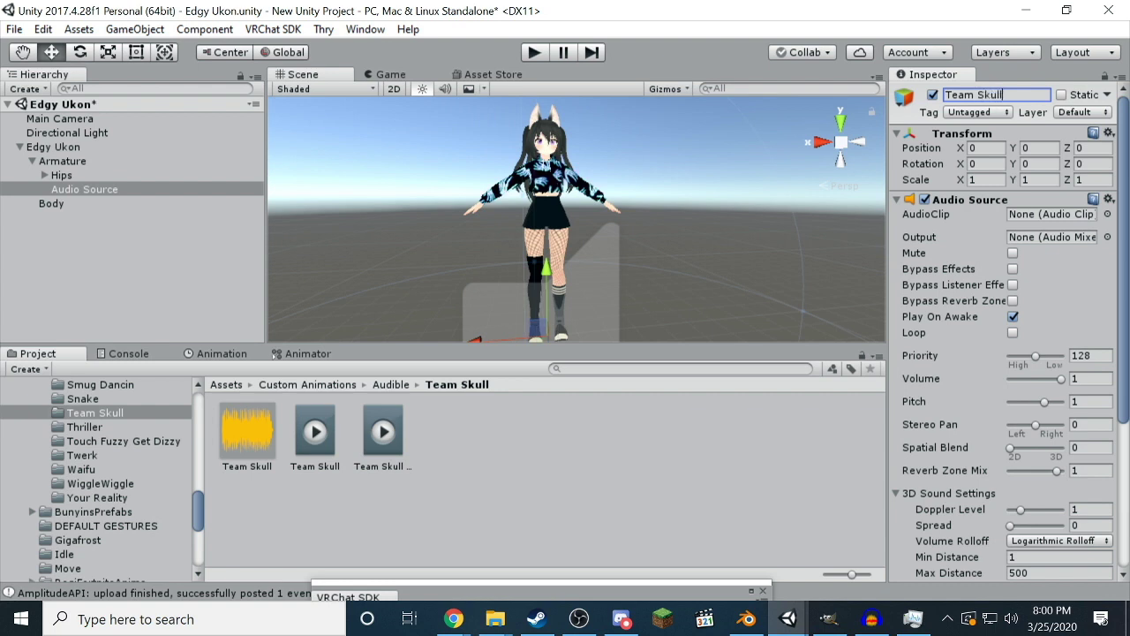
text( Music)
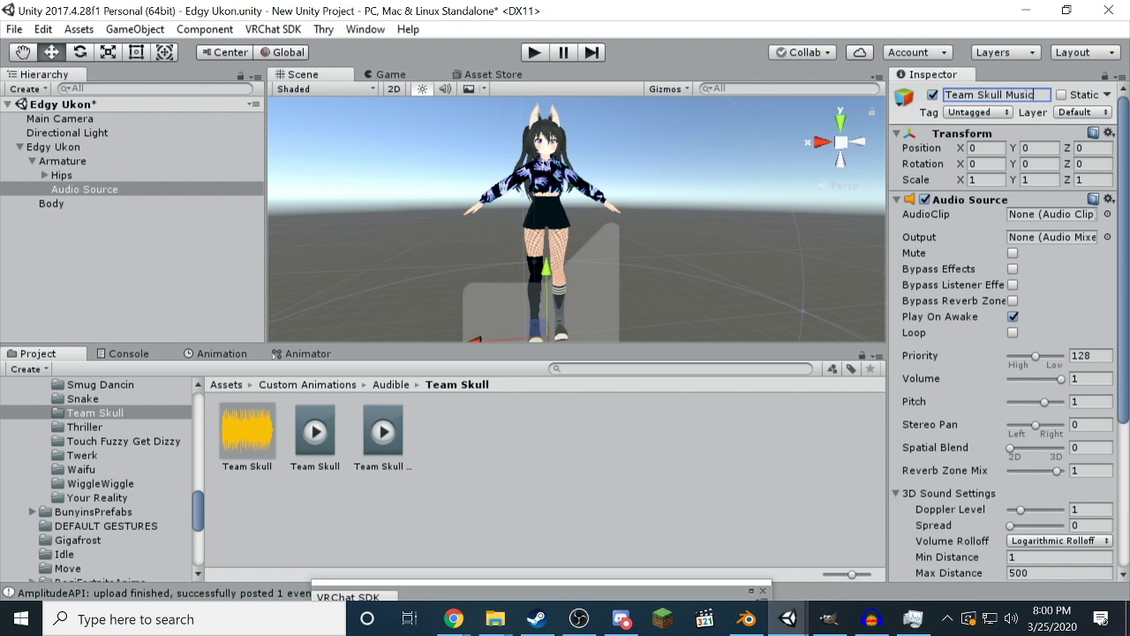
key(Return)
Assign the Team Skull audio clip to the source, keeping Play On Awake enabled
drag(264, 439, 1070, 219)
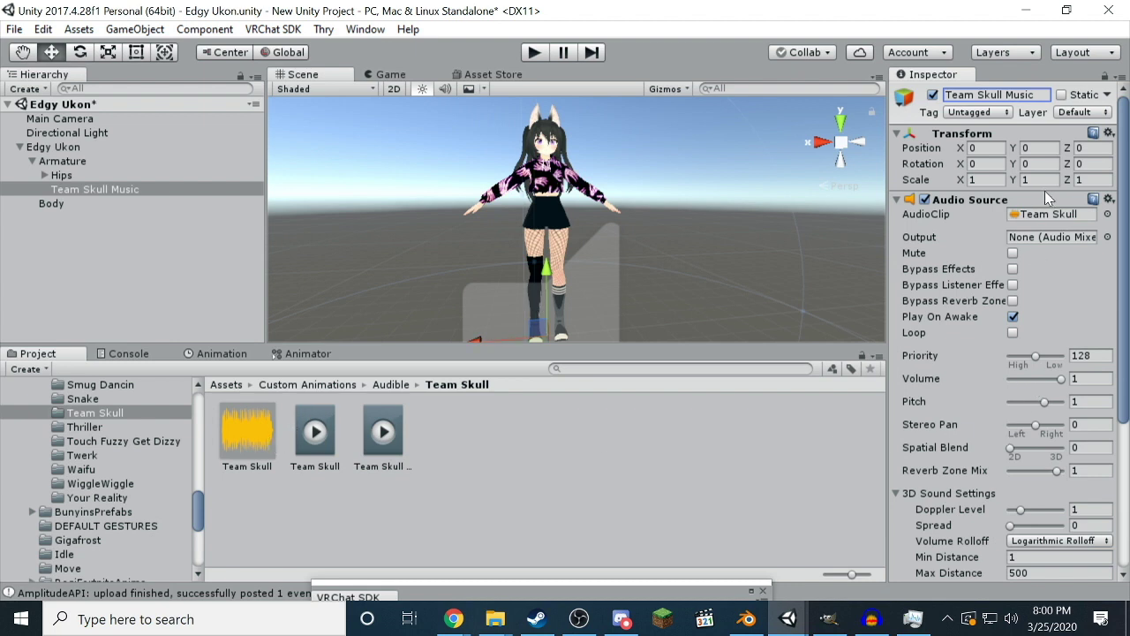
click(1012, 316)
click(1013, 316)
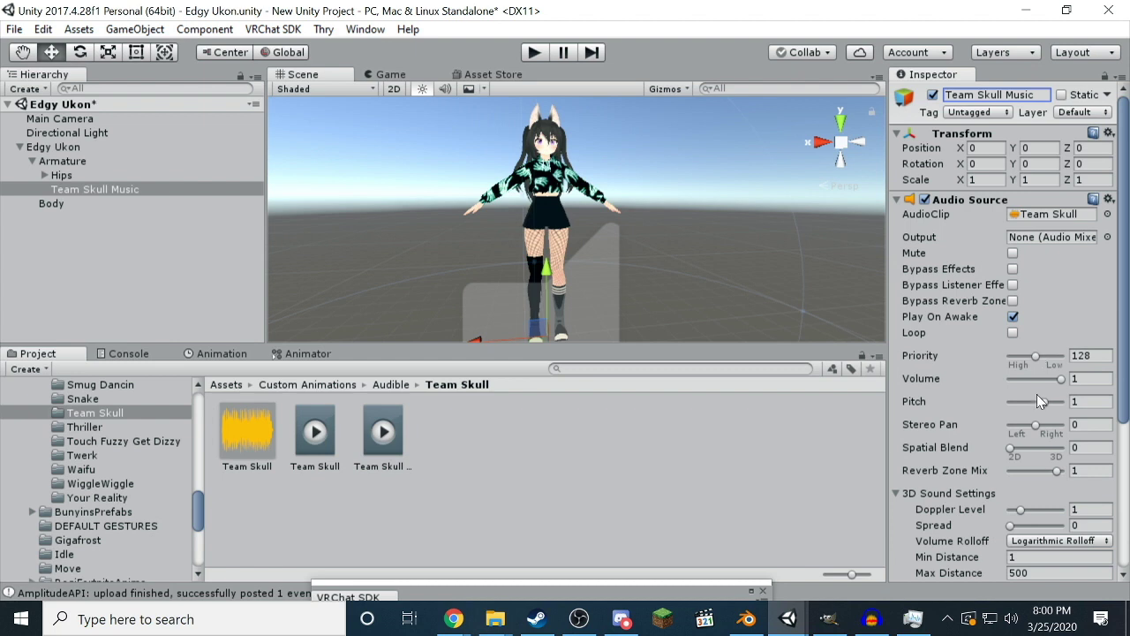
Set Spatial Blend to 1, Reverb Zone Mix to 0 and Doppler Level to 0
drag(1013, 448, 1103, 442)
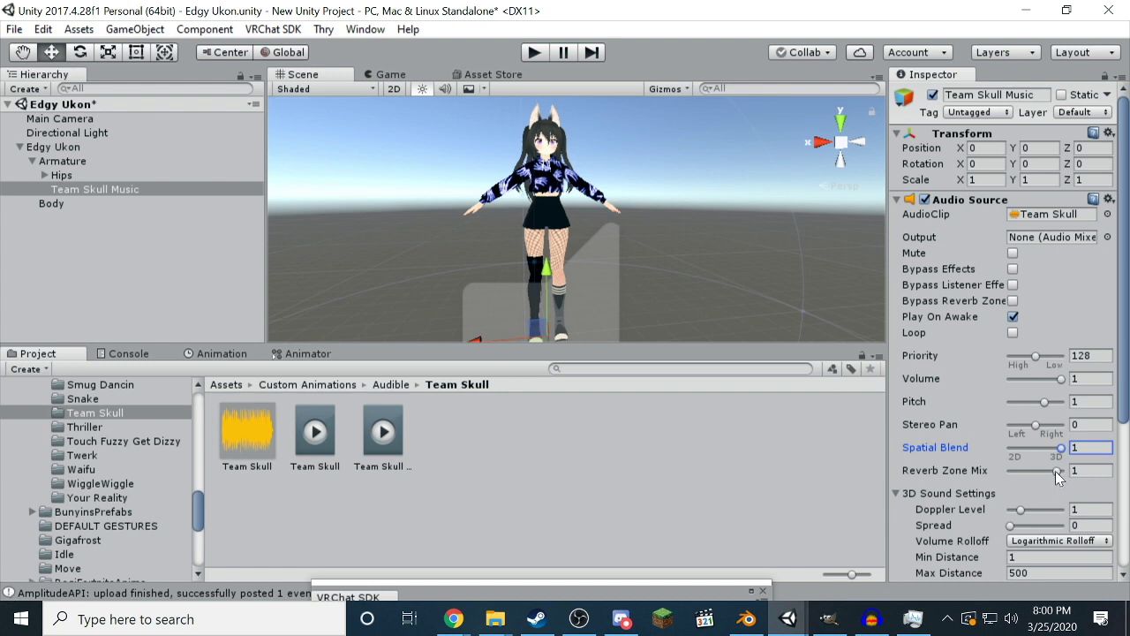
drag(1055, 469, 949, 470)
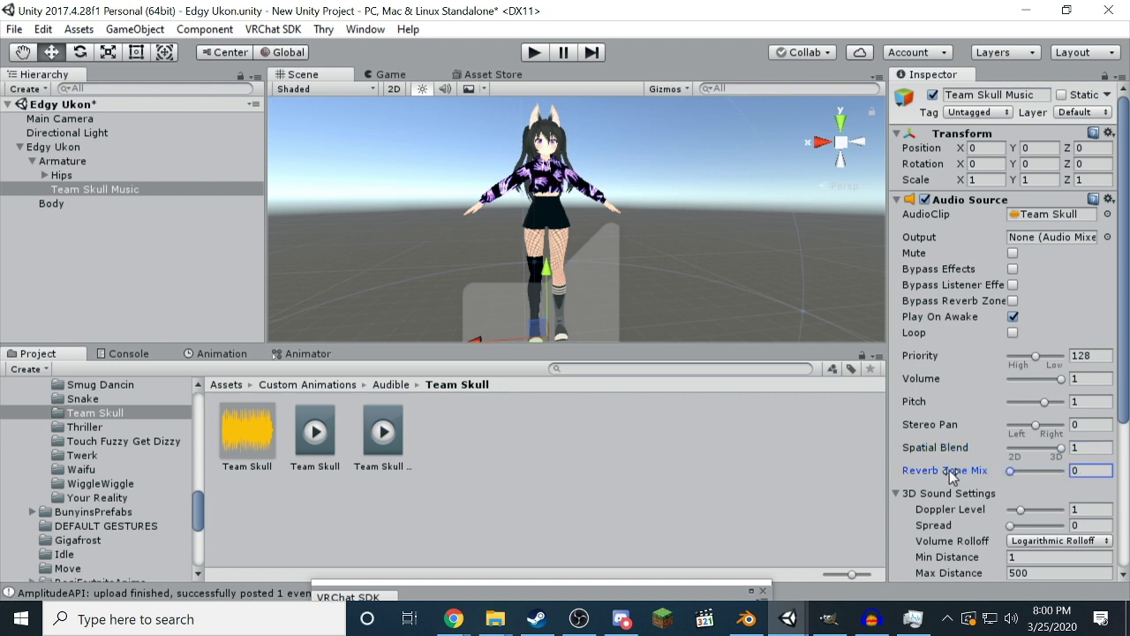
scroll(978, 444, down, 2)
drag(1020, 460, 975, 439)
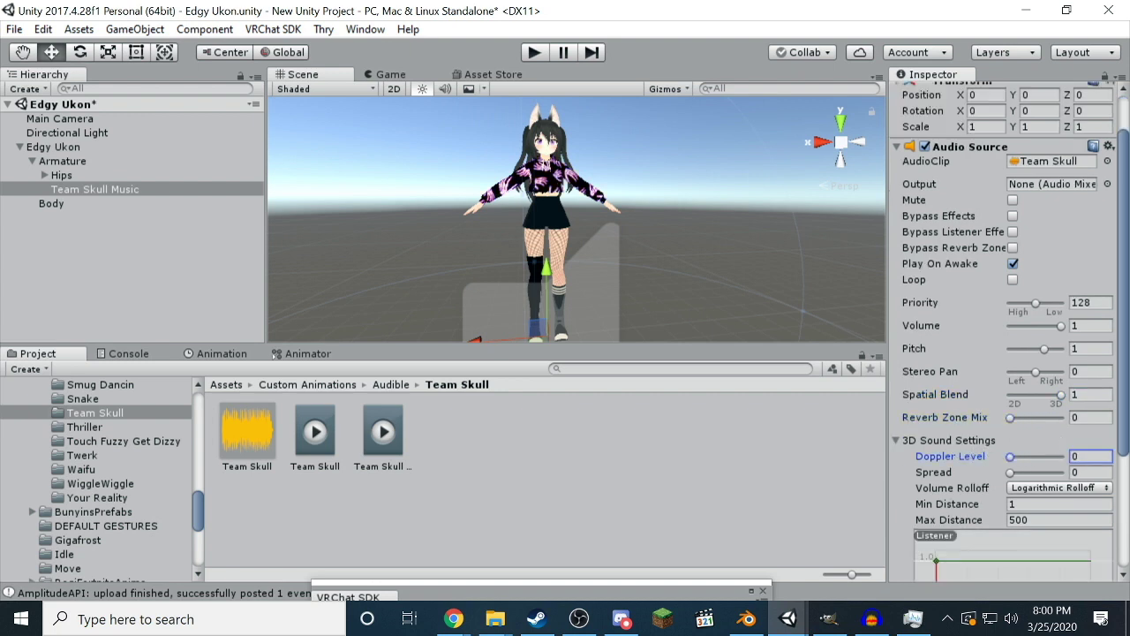
click(1047, 487)
Use Linear Rolloff with Min Distance 0 and Max Distance 15
click(1017, 526)
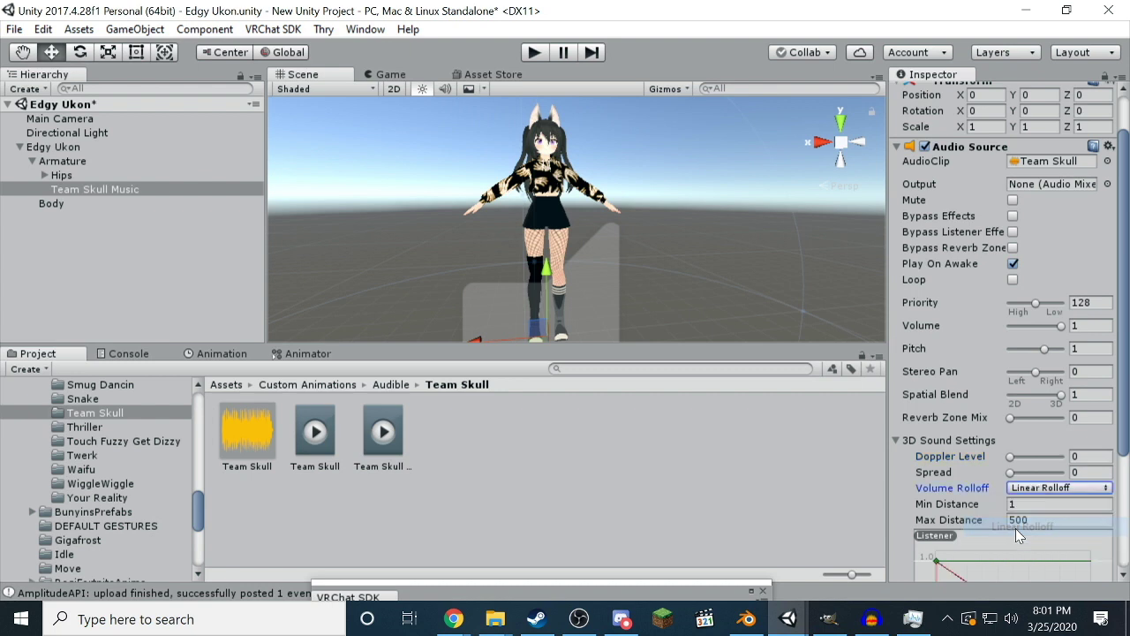
scroll(940, 463, down, 3)
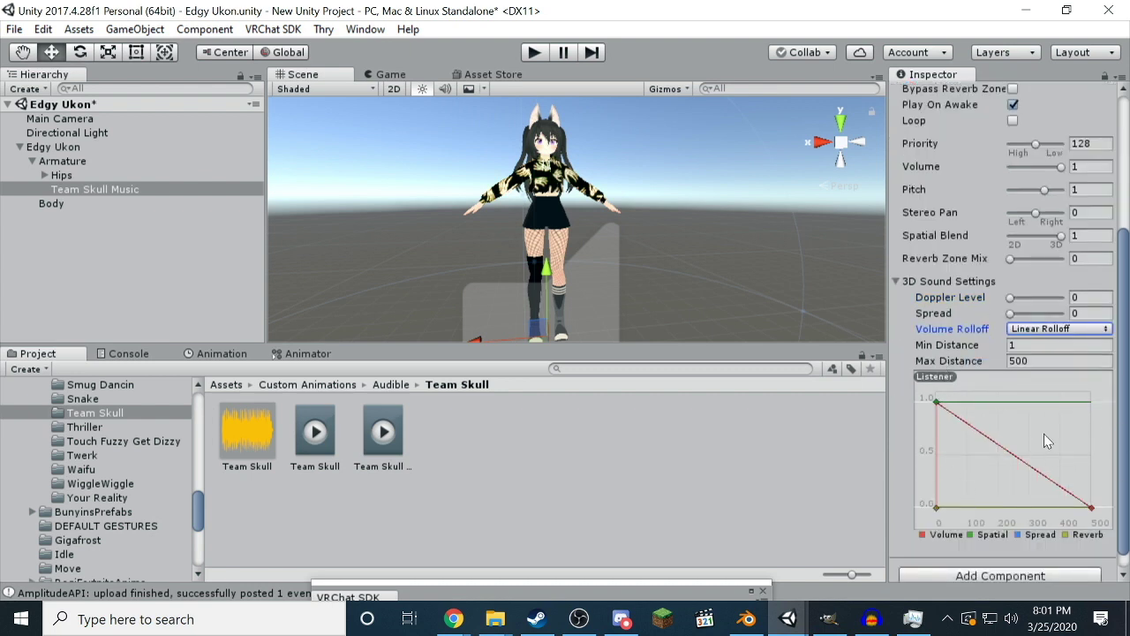
key(Tab)
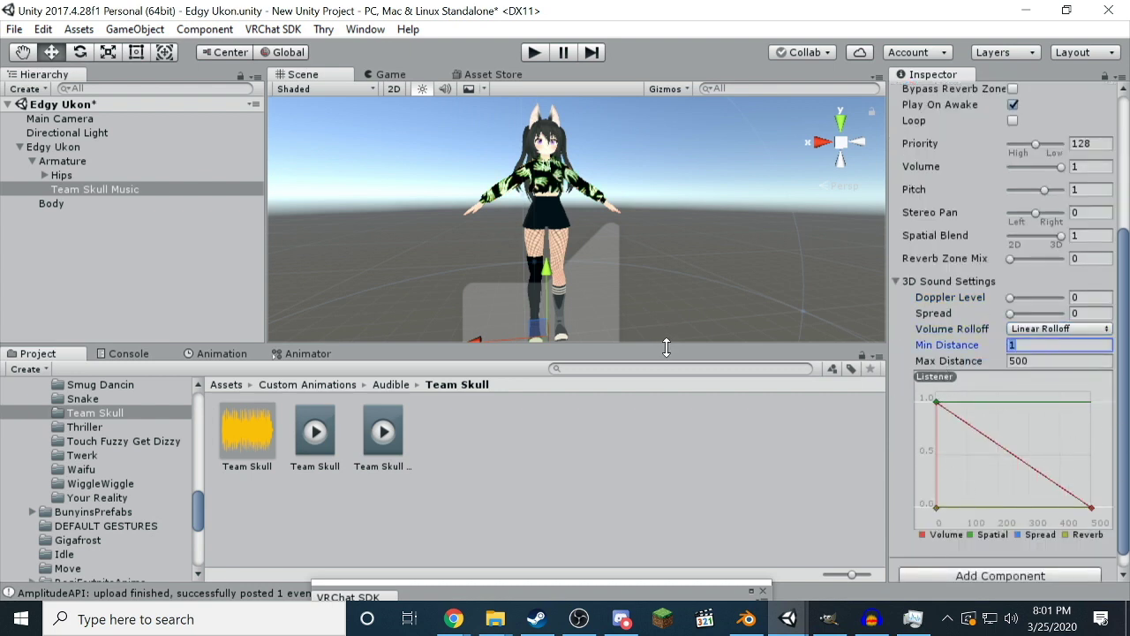
text(0)
click(1038, 360)
key(ctrl+a)
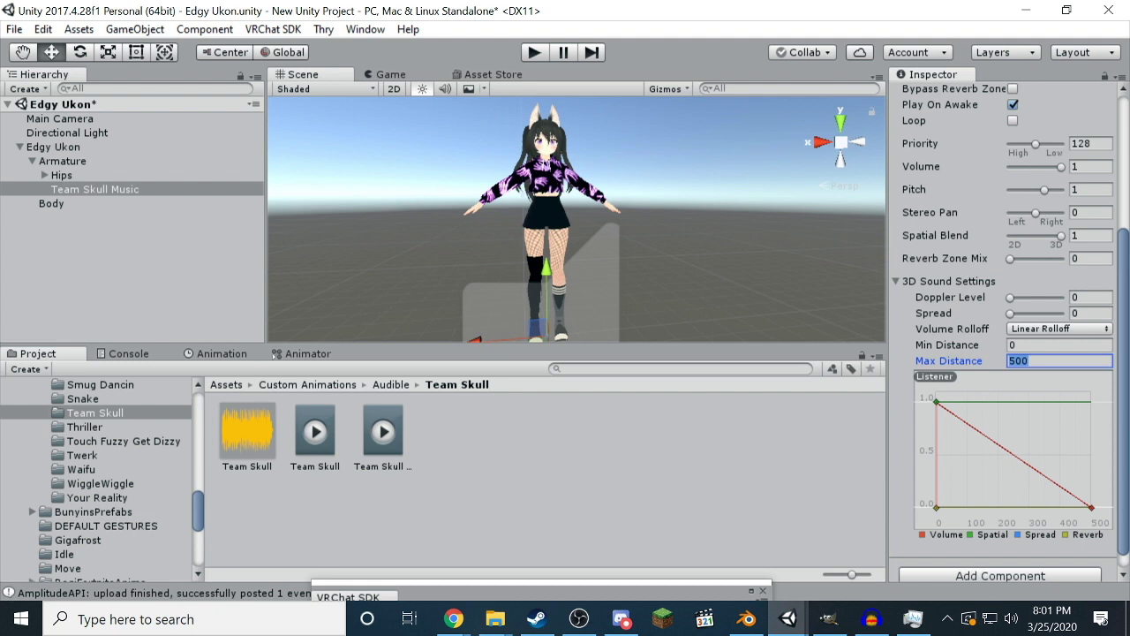
text(15)
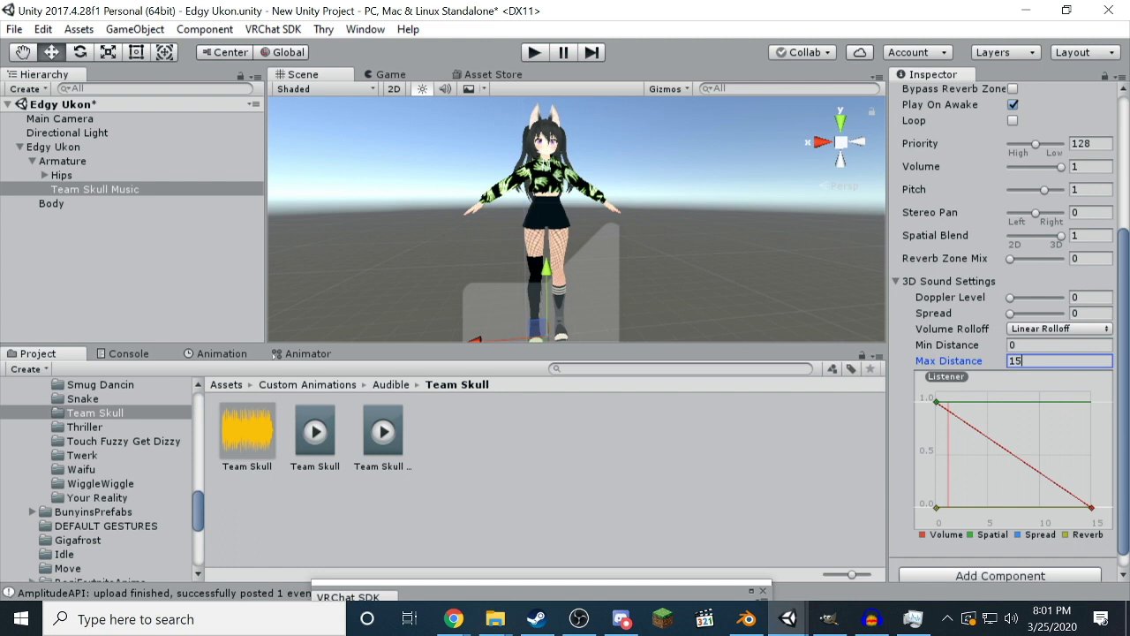
scroll(1047, 375, down, 1)
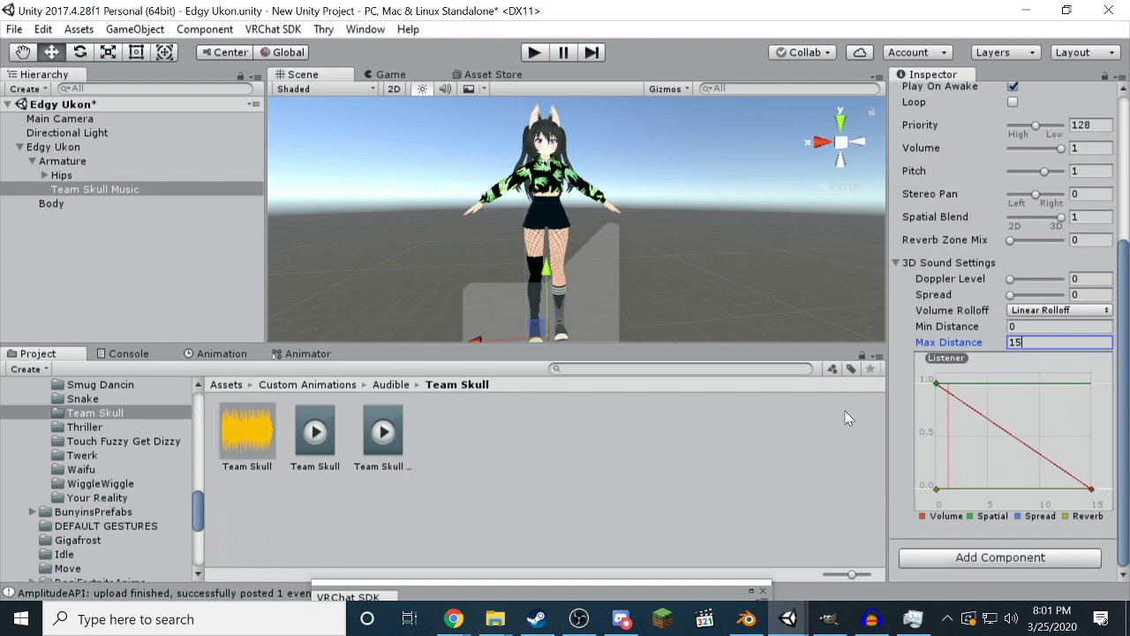
scroll(1039, 410, up, 4)
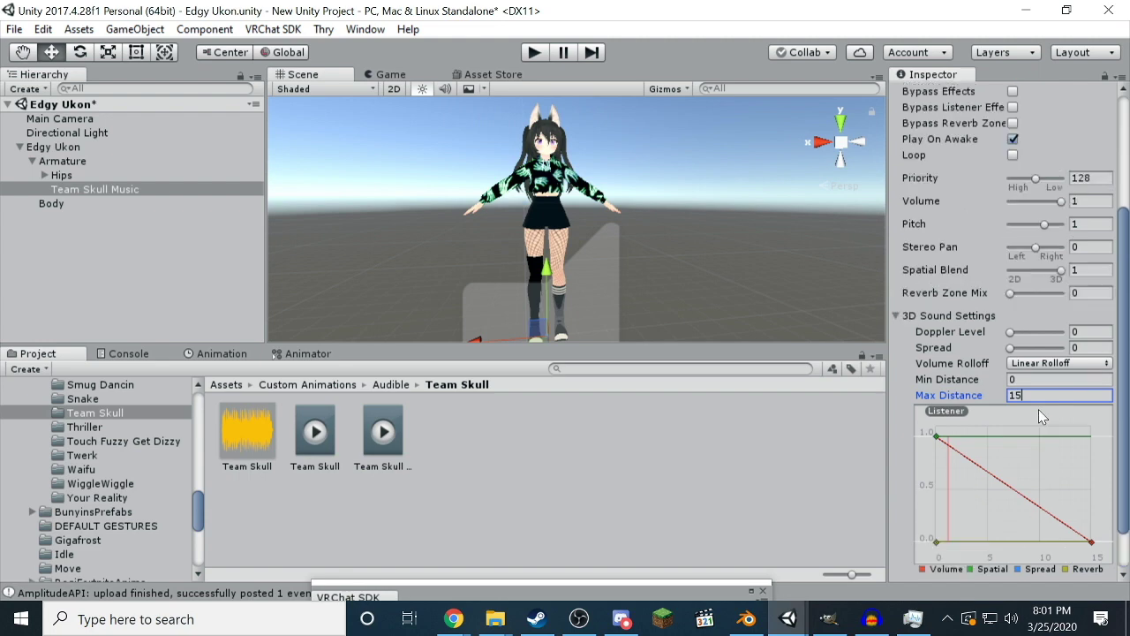
scroll(1038, 410, down, 4)
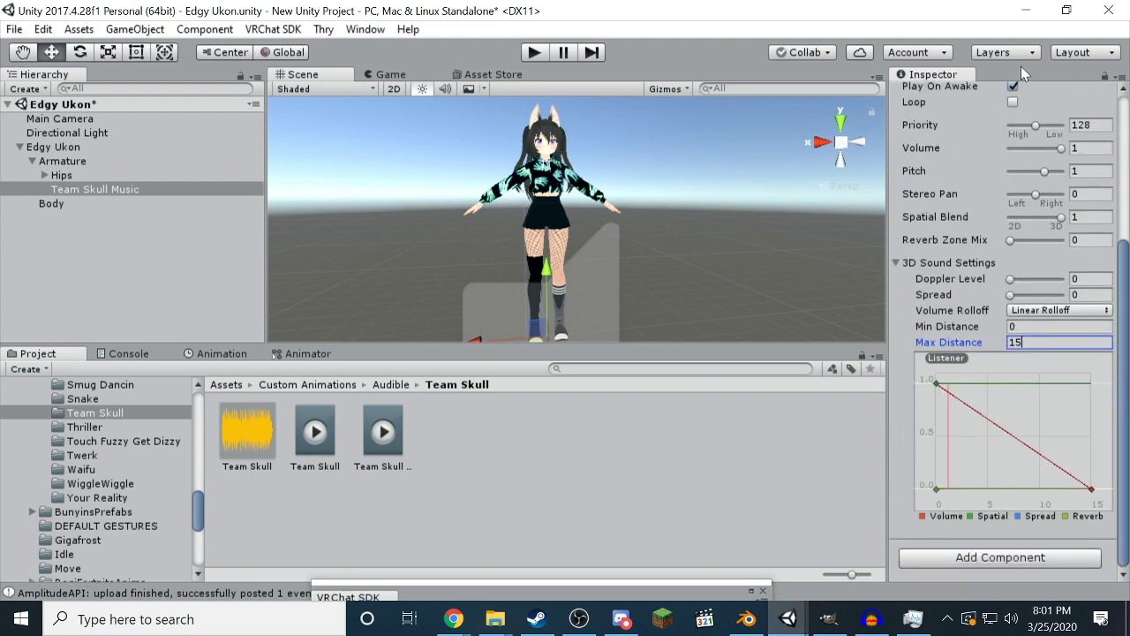
click(994, 559)
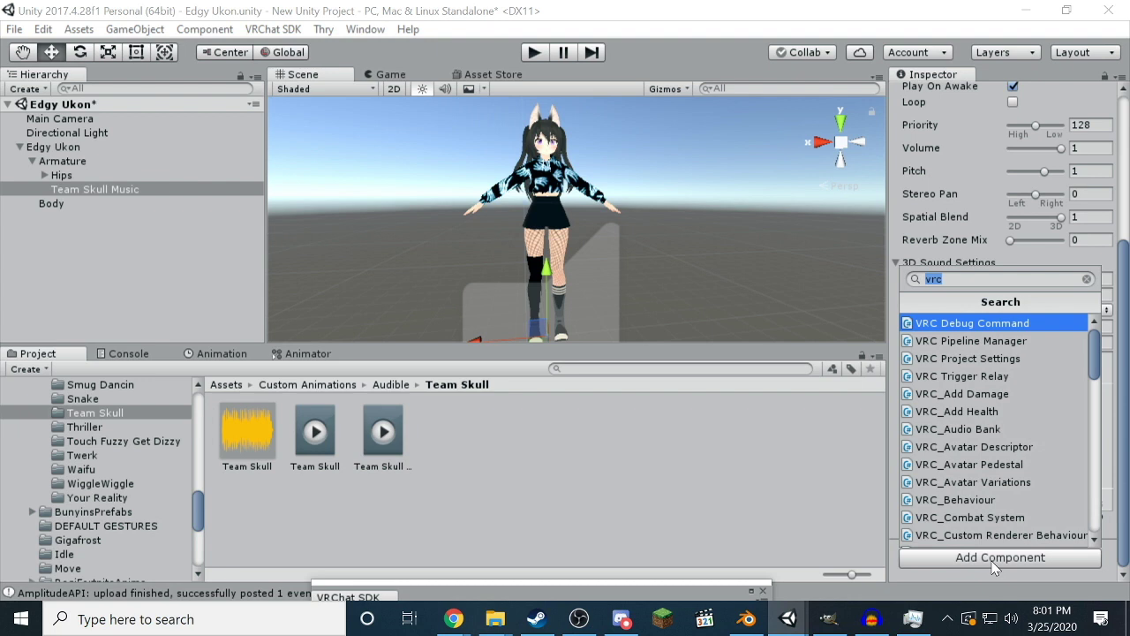
Add a VRC_Spatial Audio Source component by searching 'vrc_sp'
text(vrch)
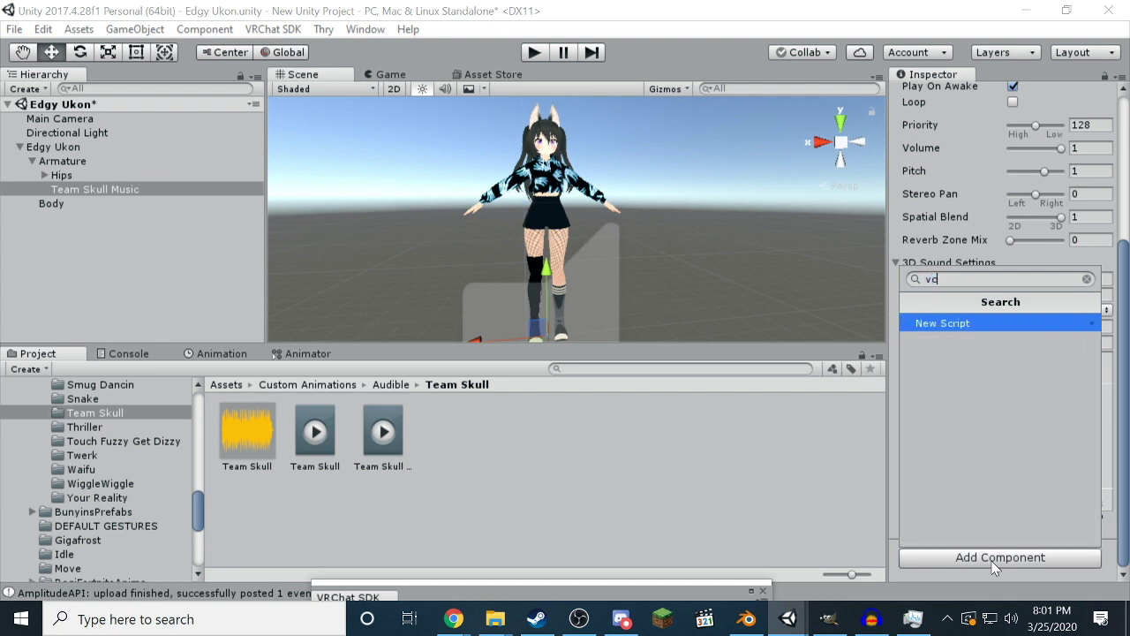
key(BackSpace)
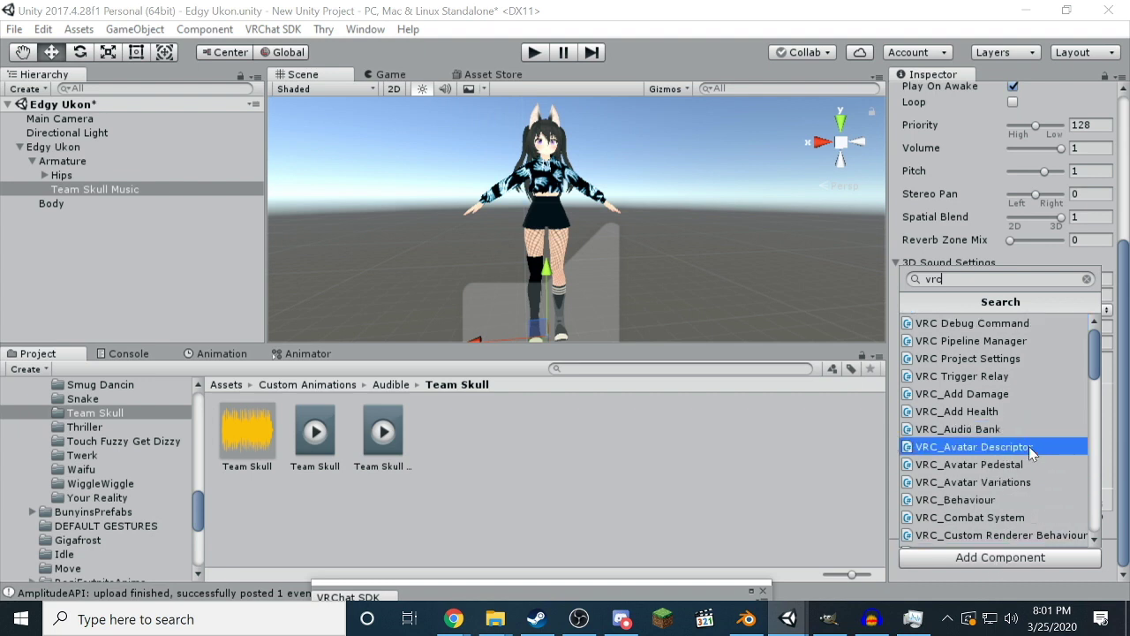
scroll(1029, 446, down, 7)
scroll(1029, 446, down, 5)
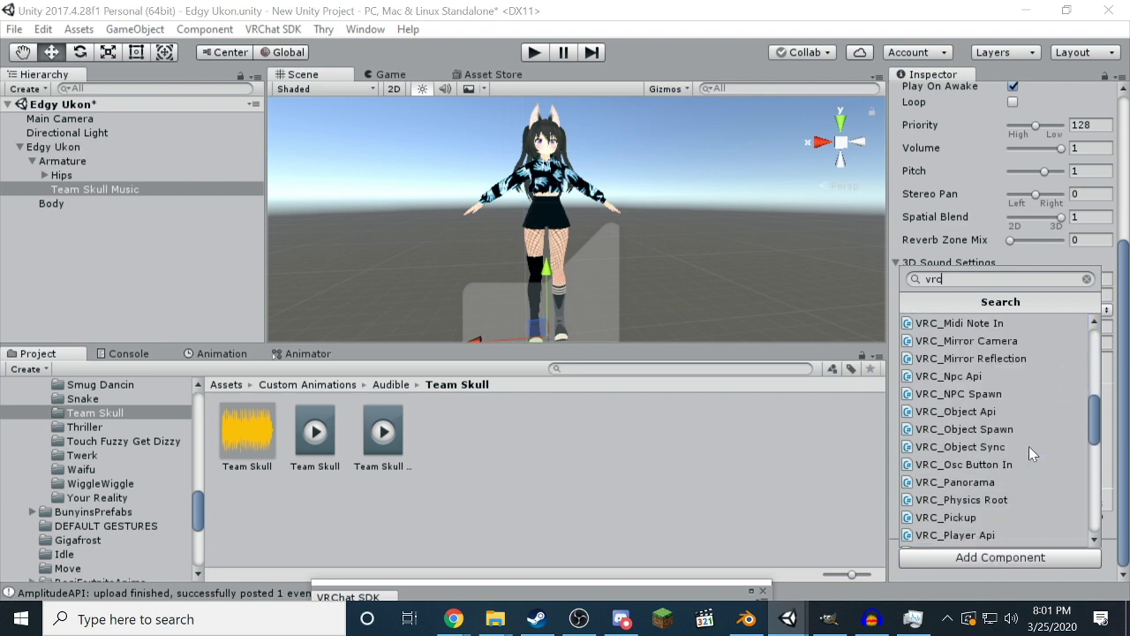
scroll(1028, 446, down, 2)
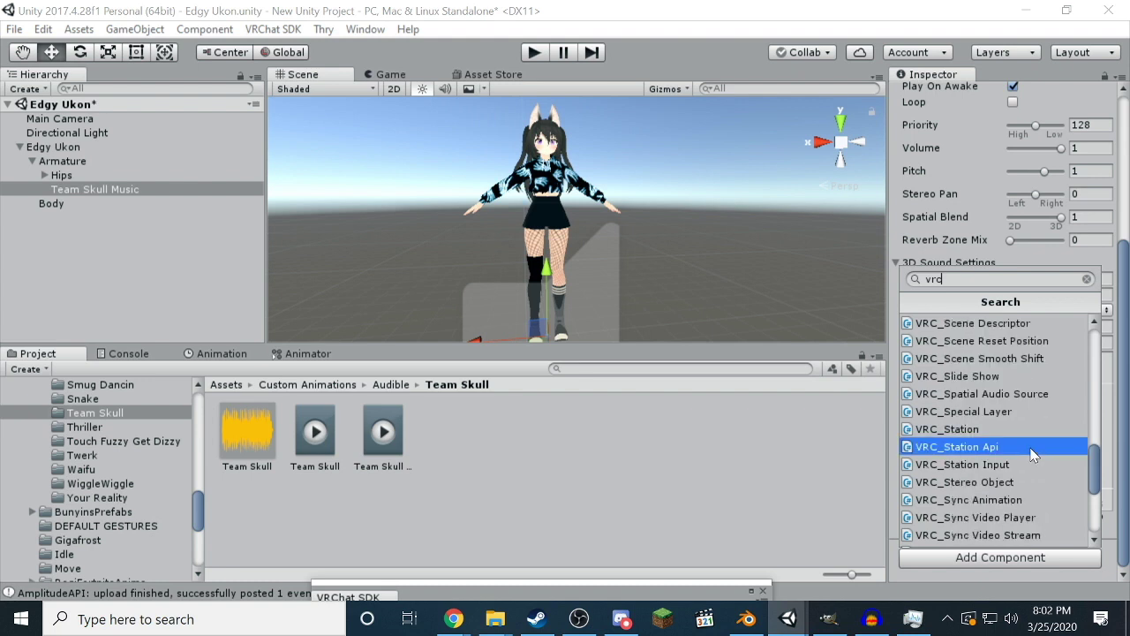
text(a)
key(BackSpace)
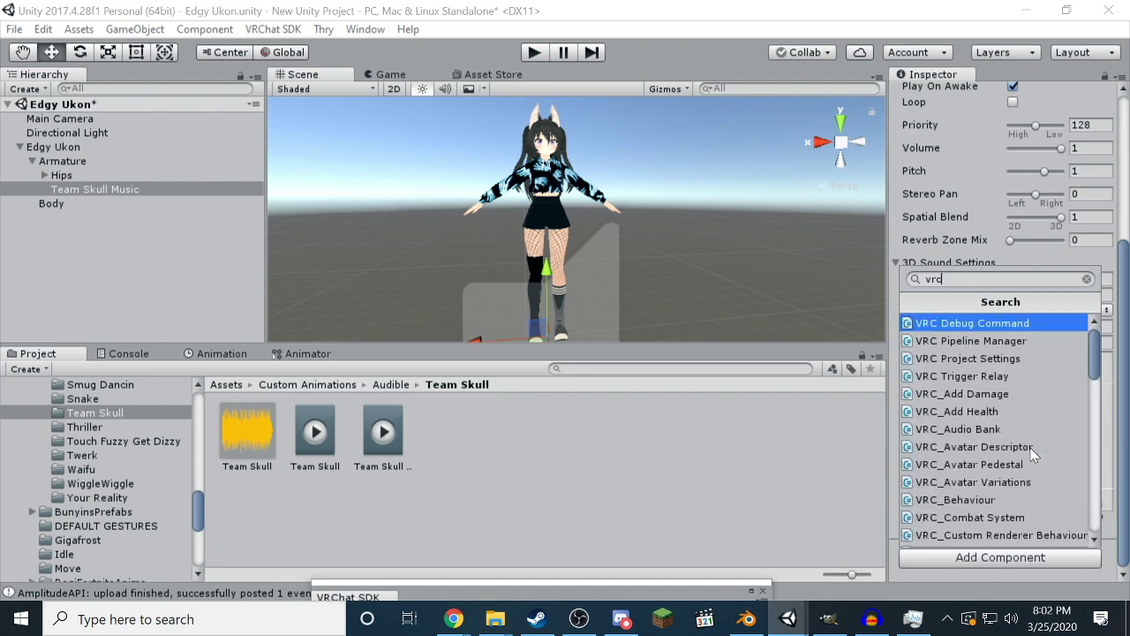
text(_sp)
key(Return)
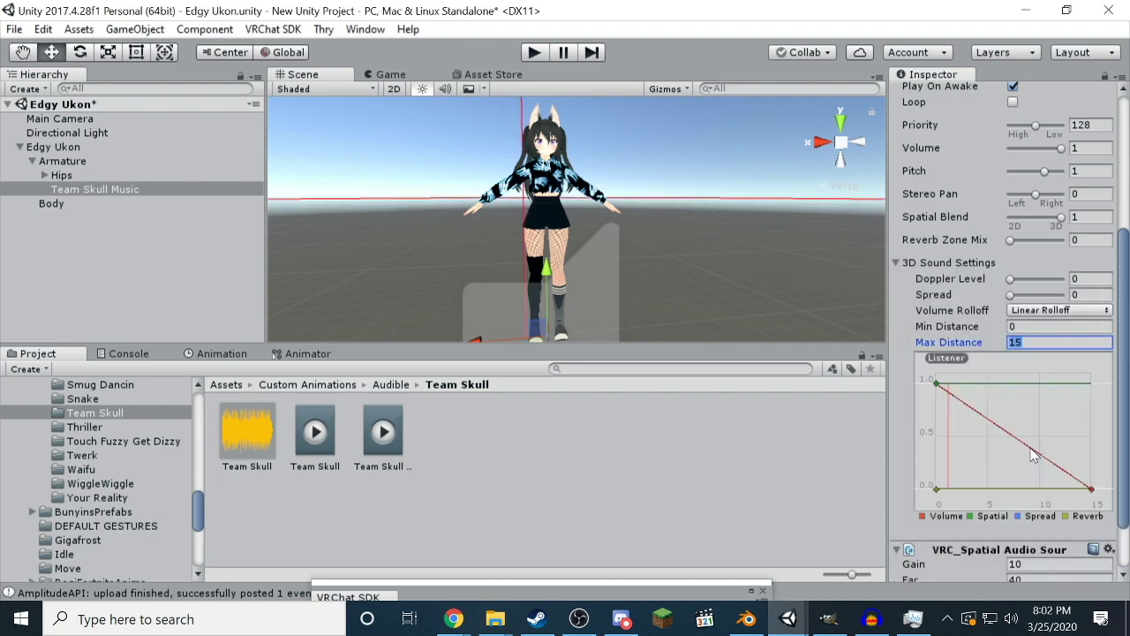
Expand Advanced Options and enable Use AudioSource Volume
scroll(1033, 455, down, 2)
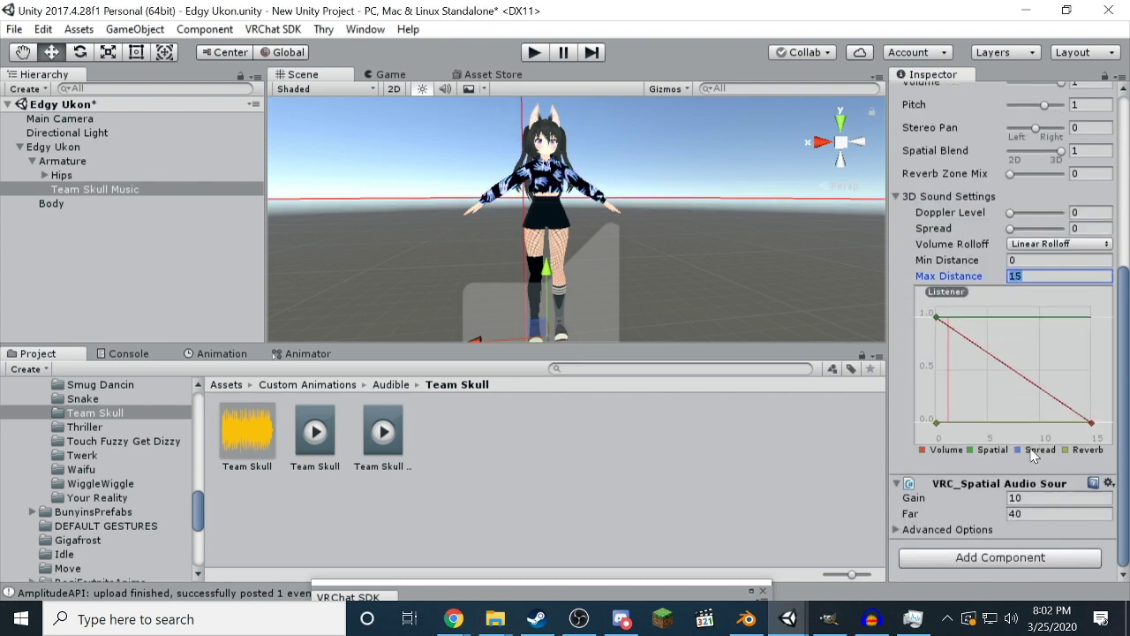
click(896, 530)
scroll(952, 342, down, 2)
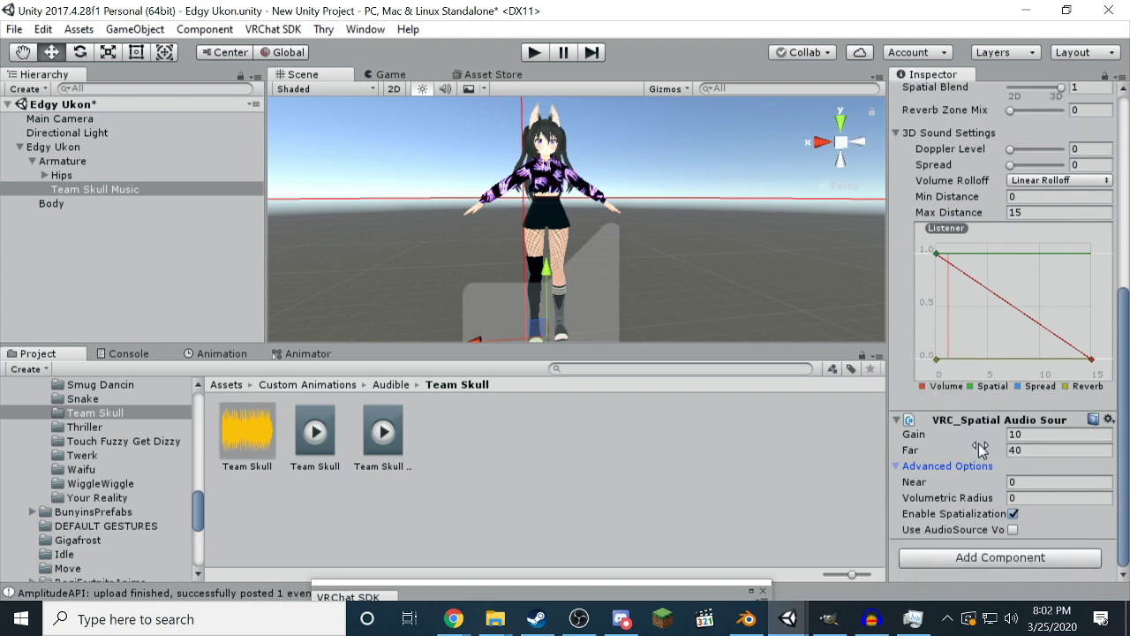
scroll(979, 289, up, 10)
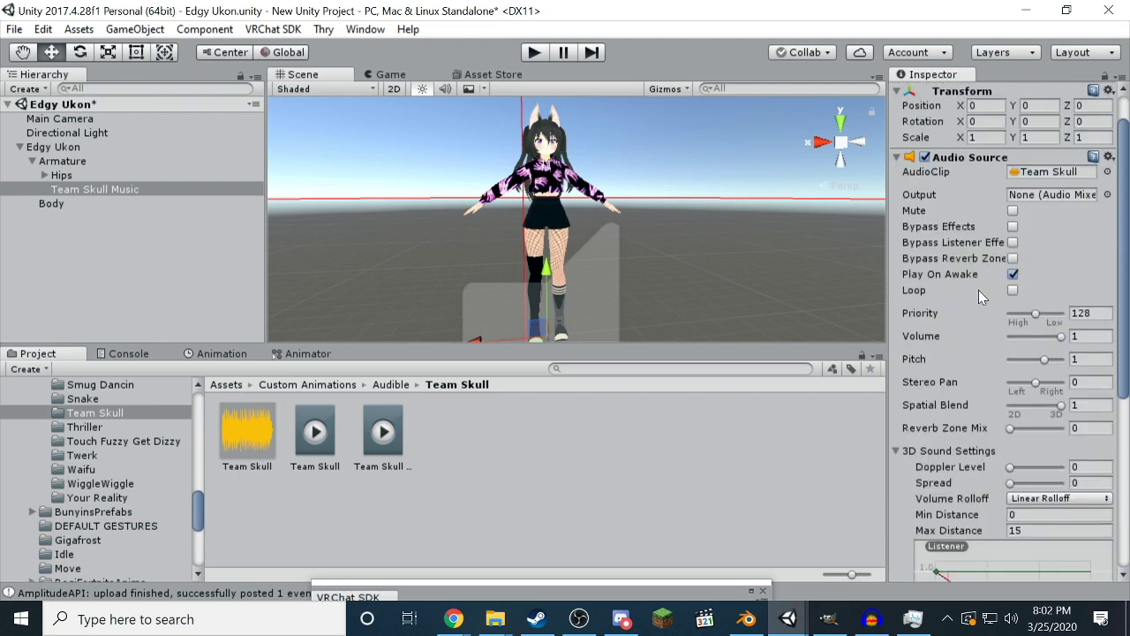
scroll(978, 290, down, 10)
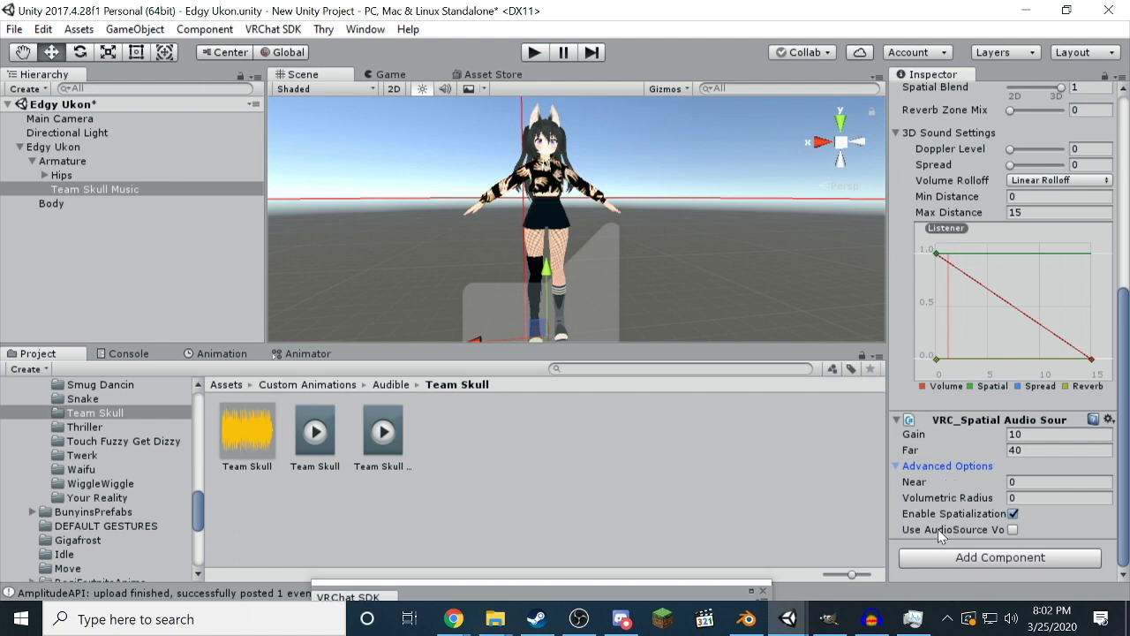
click(1014, 529)
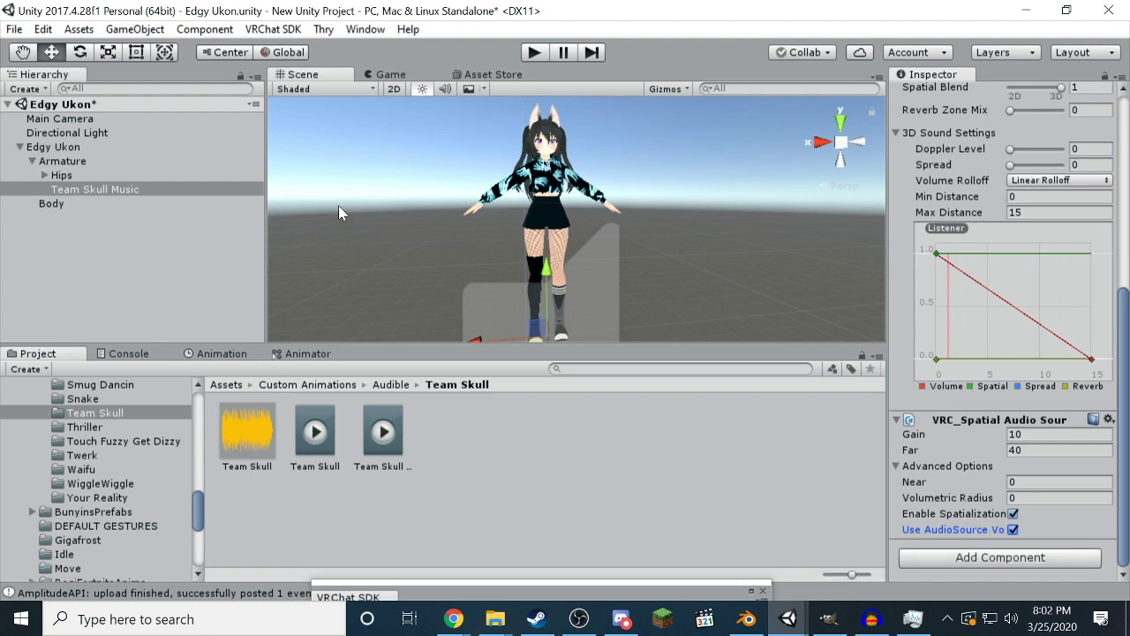
Deactivate the Team Skull Music object, then select the Edgy Ukon avatar
scroll(904, 234, up, 10)
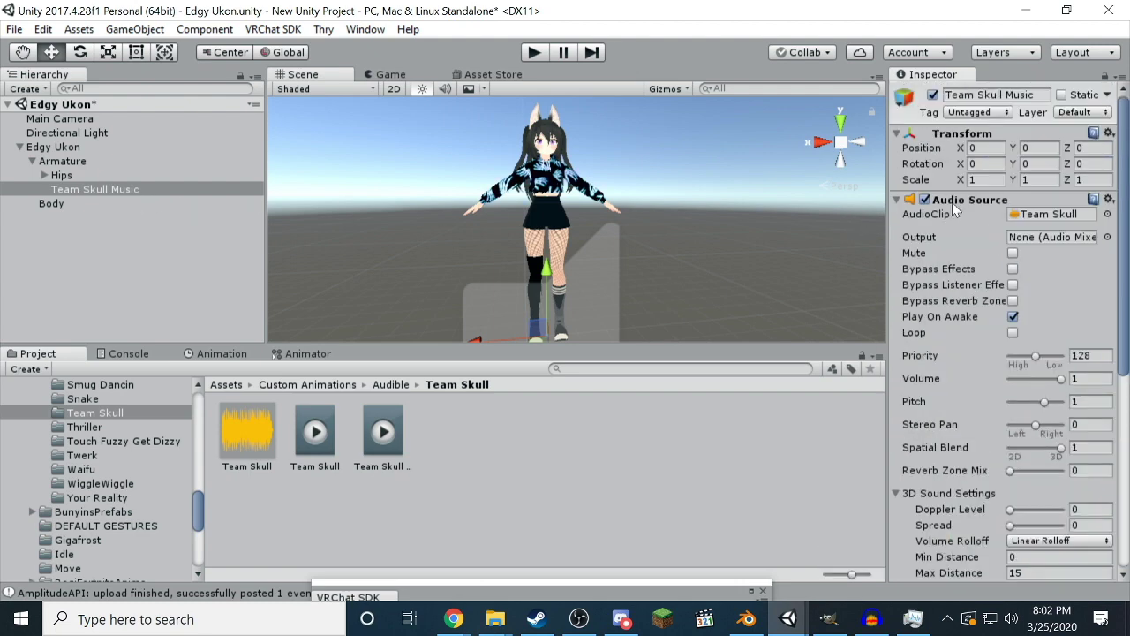
click(933, 95)
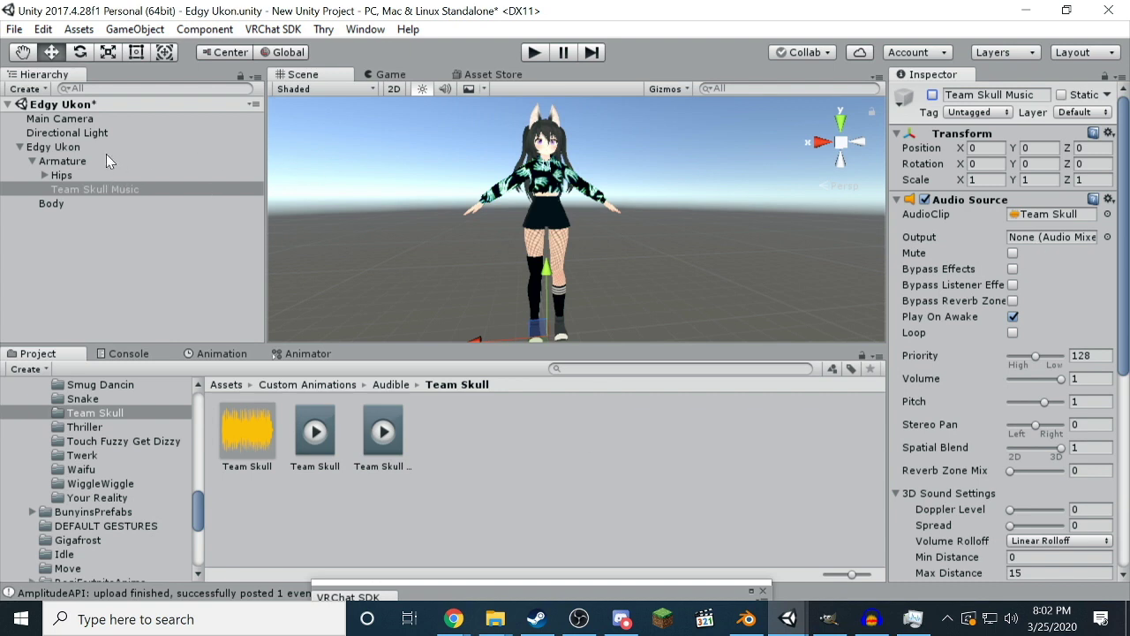
click(77, 147)
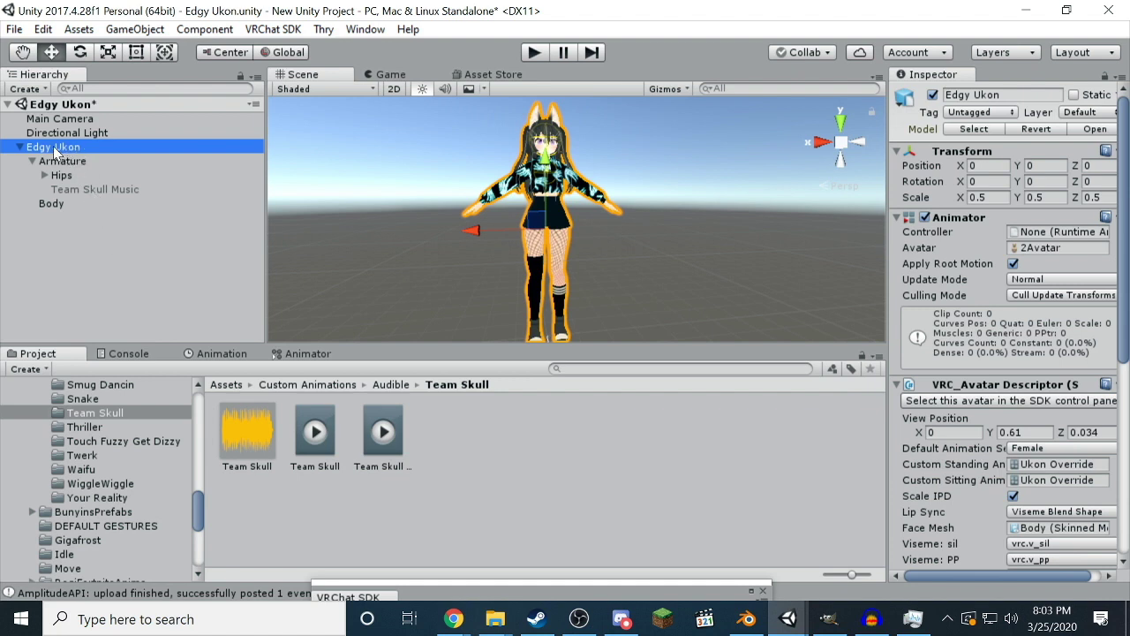
Duplicate Edgy Ukon with Ctrl+D and deactivate the original avatar
key(ctrl+d)
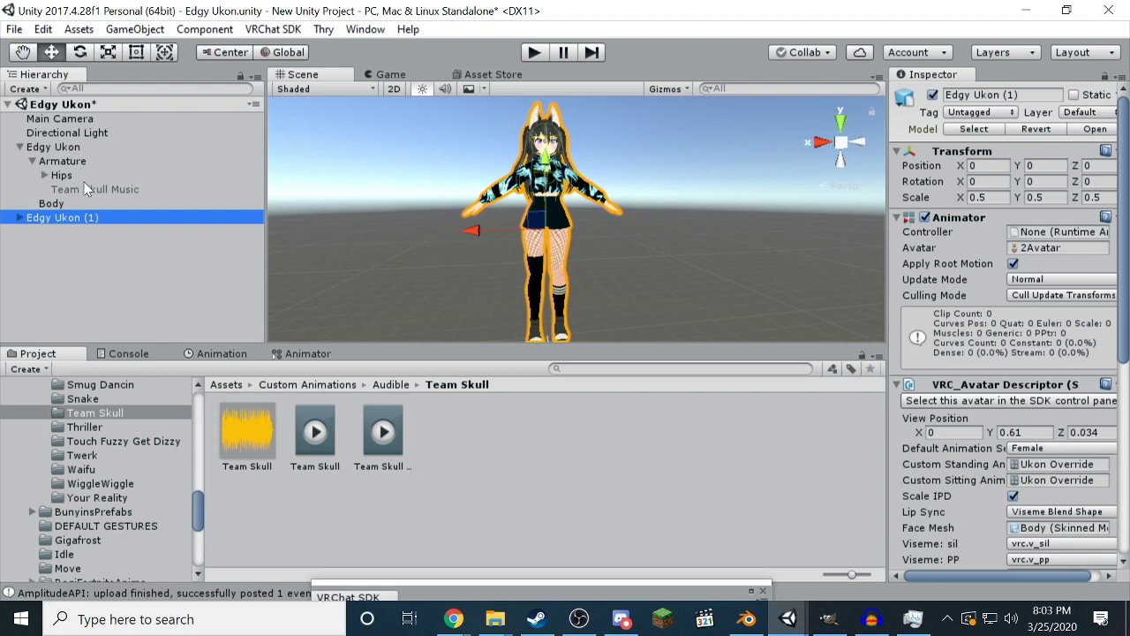
click(70, 149)
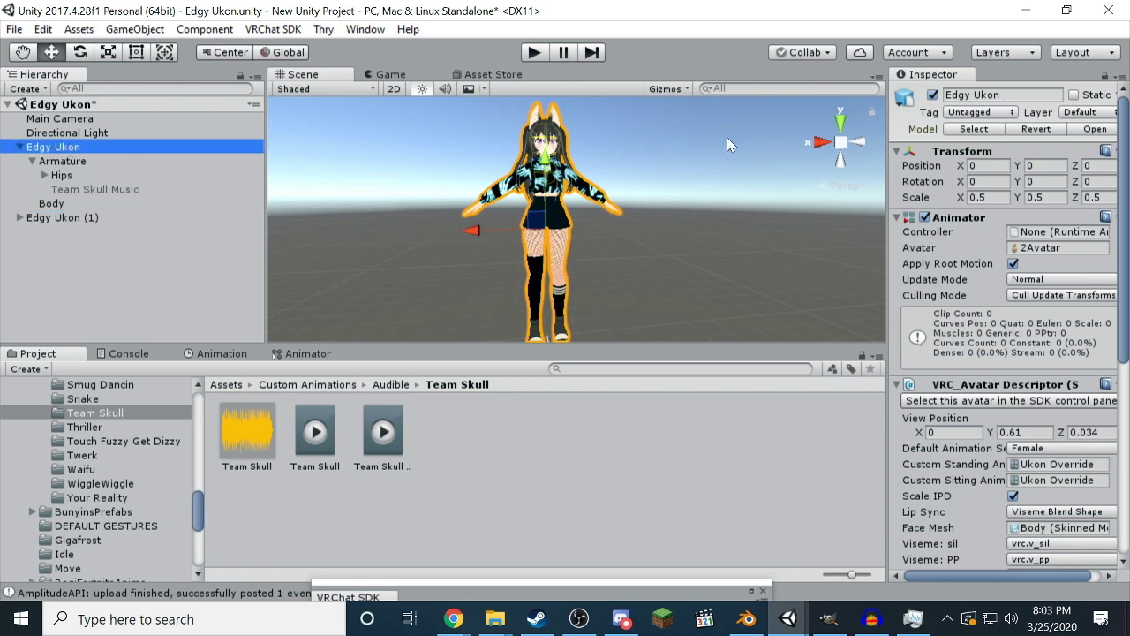
click(934, 96)
click(74, 218)
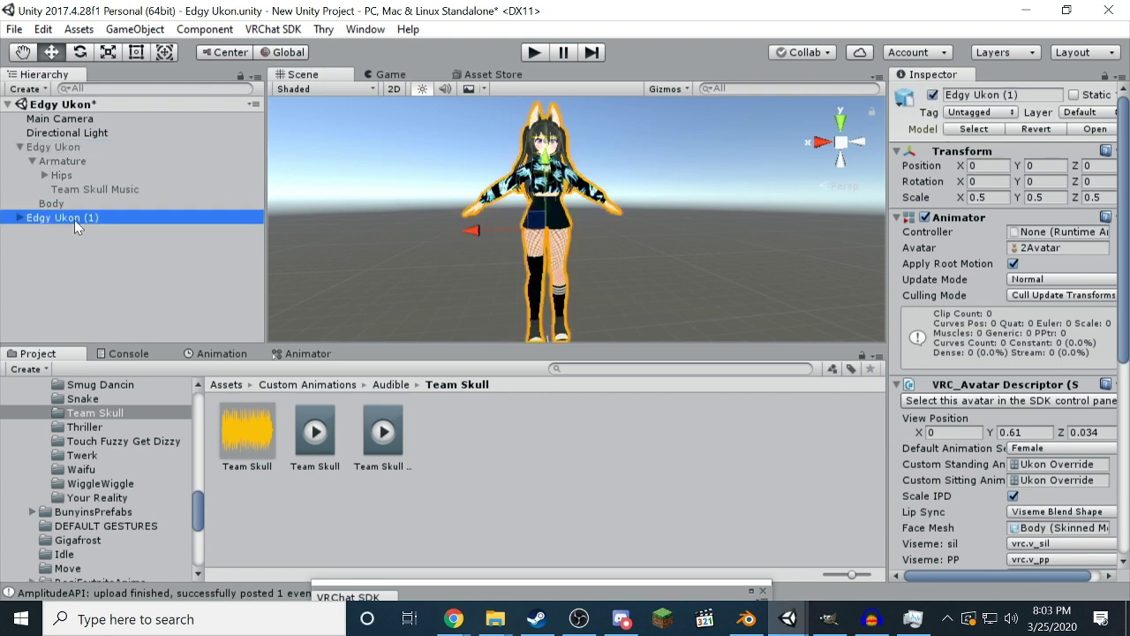
Confirm the original is inactive and Edgy Ukon (1) active, then clear the selection
click(71, 149)
click(42, 29)
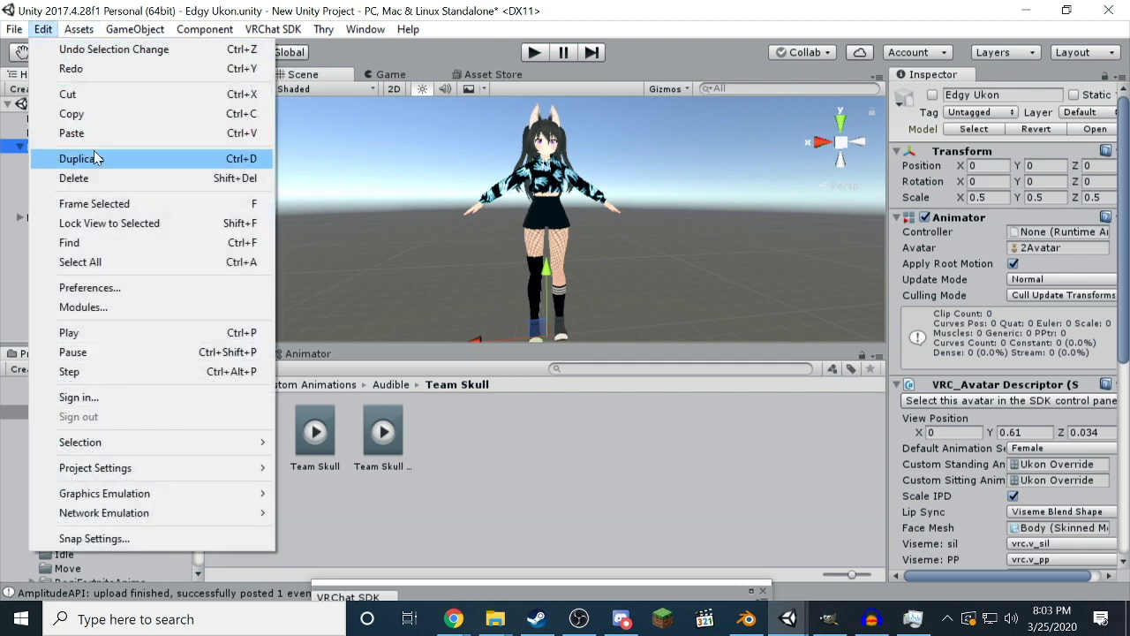
click(14, 243)
click(59, 146)
click(70, 217)
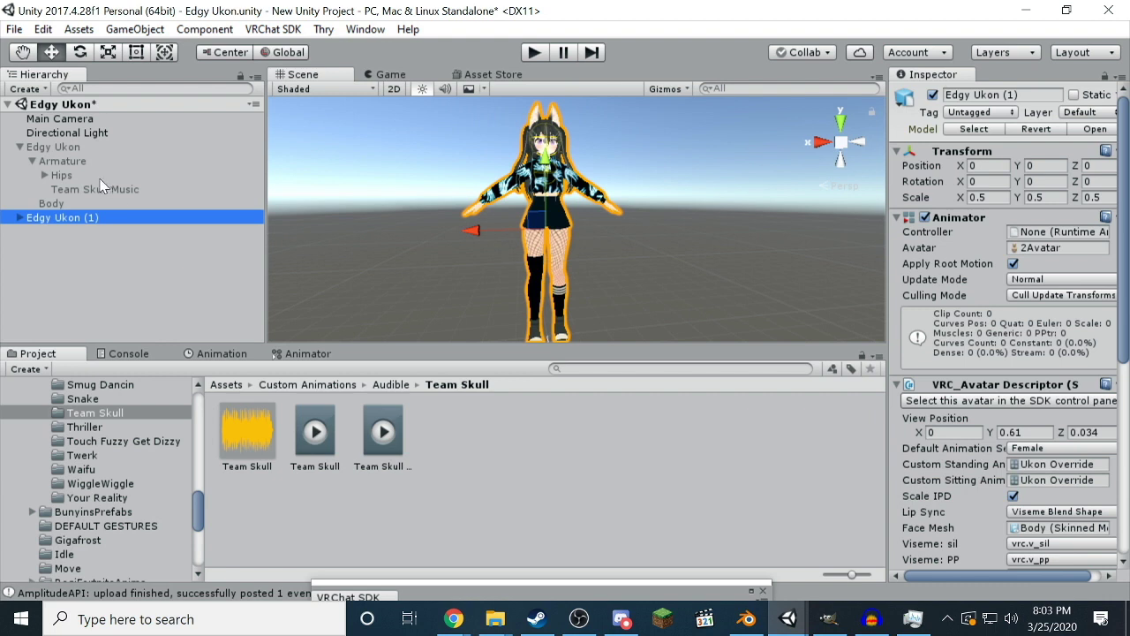
click(56, 148)
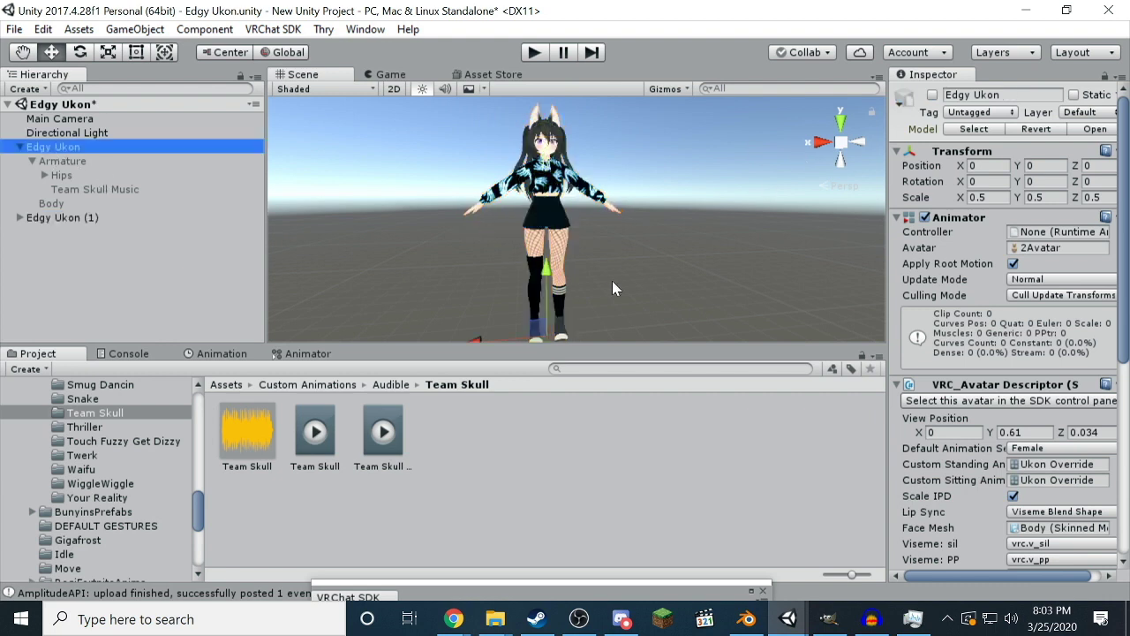
click(57, 220)
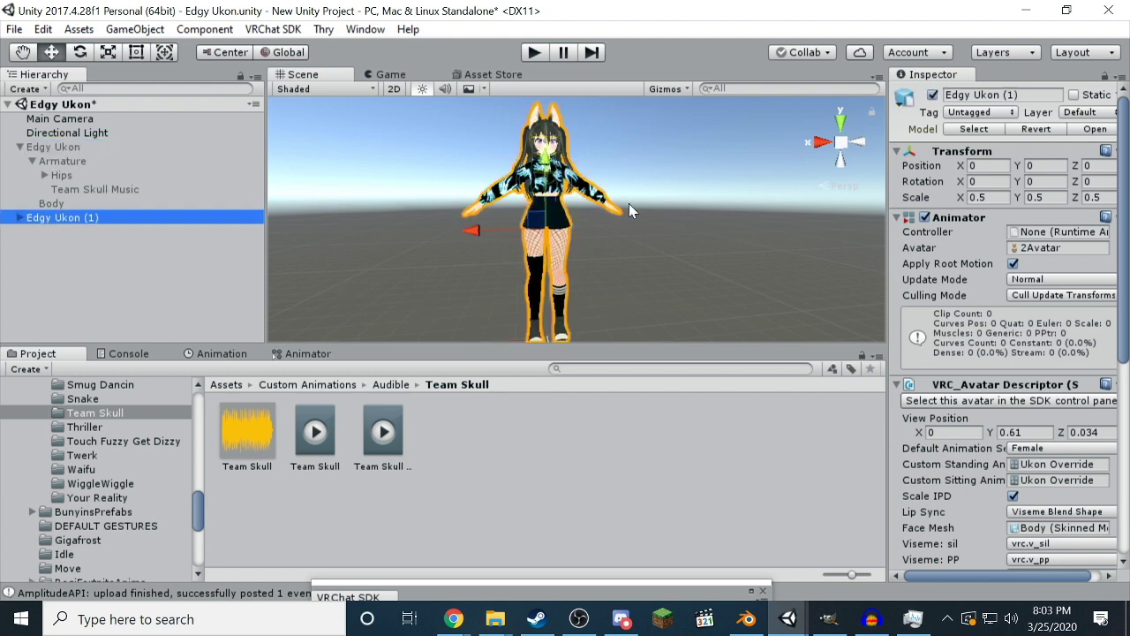
click(102, 280)
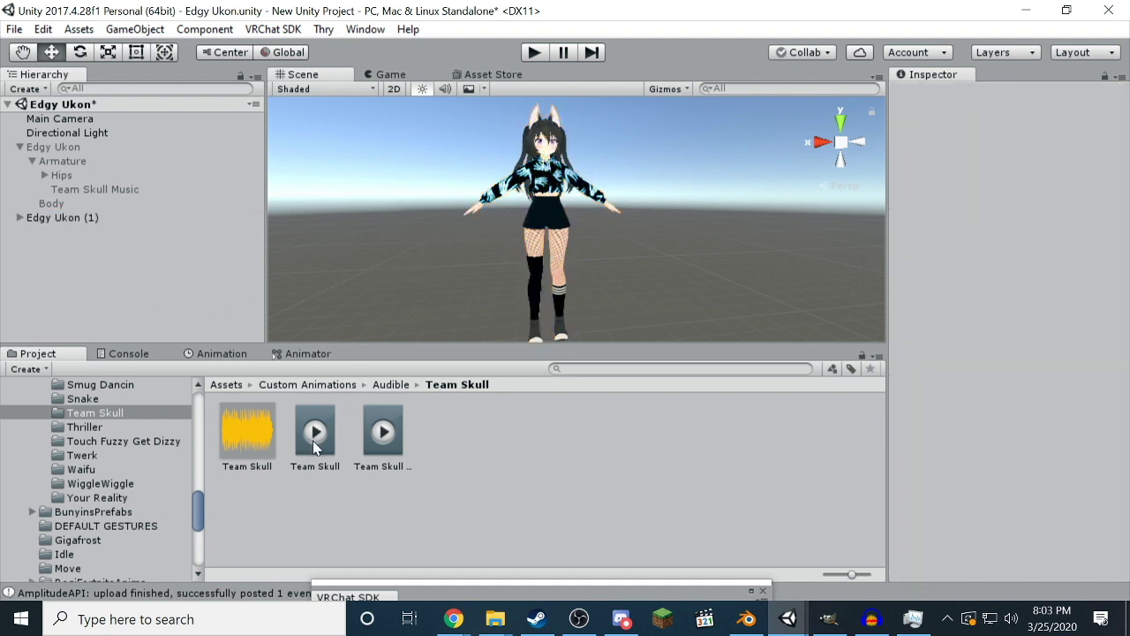
Drag the Team Skull clip onto the avatar, then delete the auto-created Body controller asset
drag(316, 448, 545, 216)
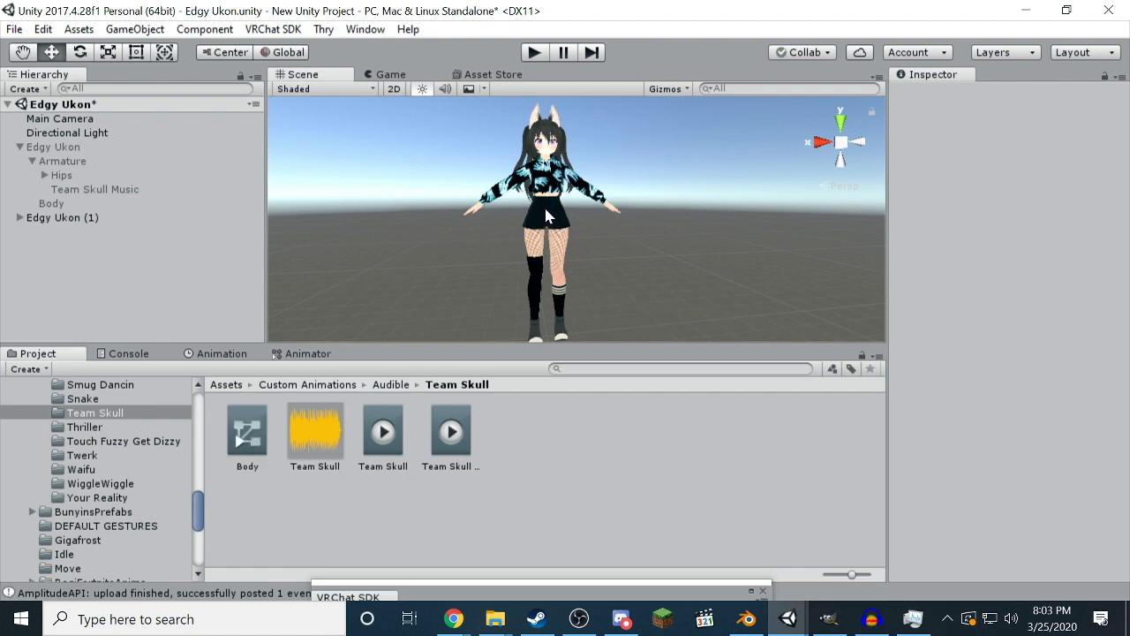
right_click(245, 450)
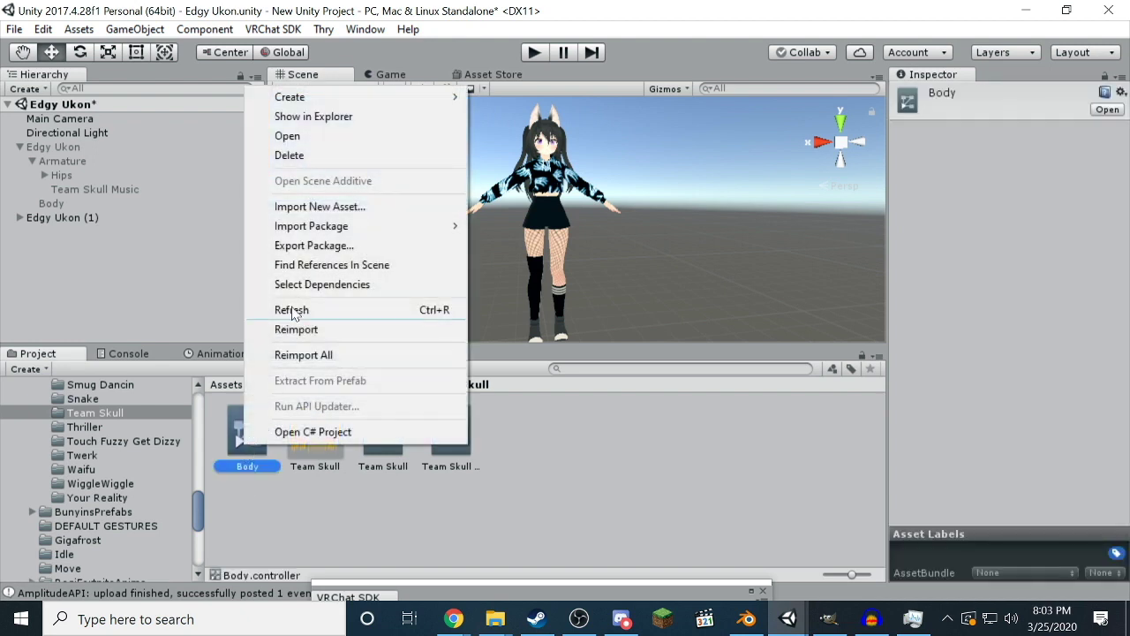
click(290, 156)
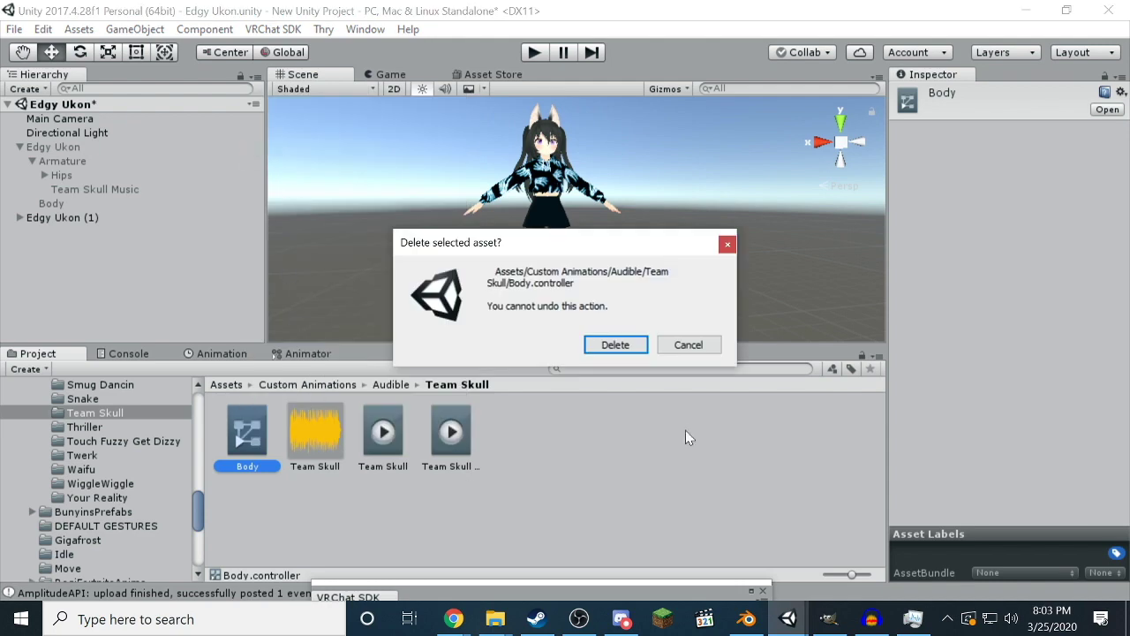
click(615, 345)
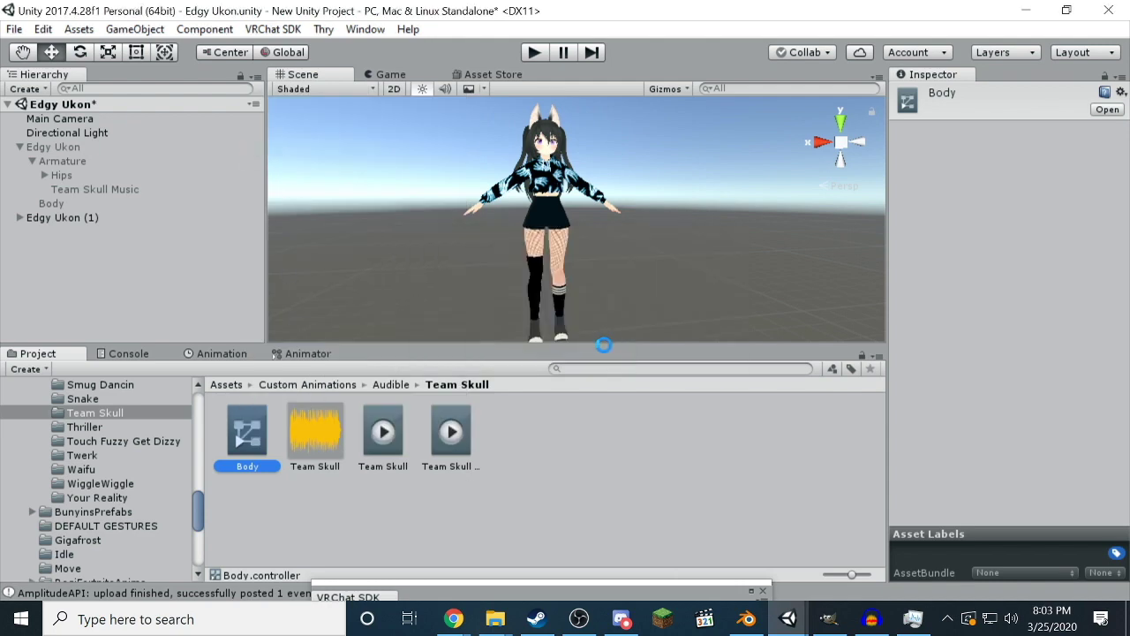
Remove the Animator component from Edgy Ukon (1)'s Body via its gear menu
click(19, 218)
click(52, 245)
scroll(981, 368, down, 5)
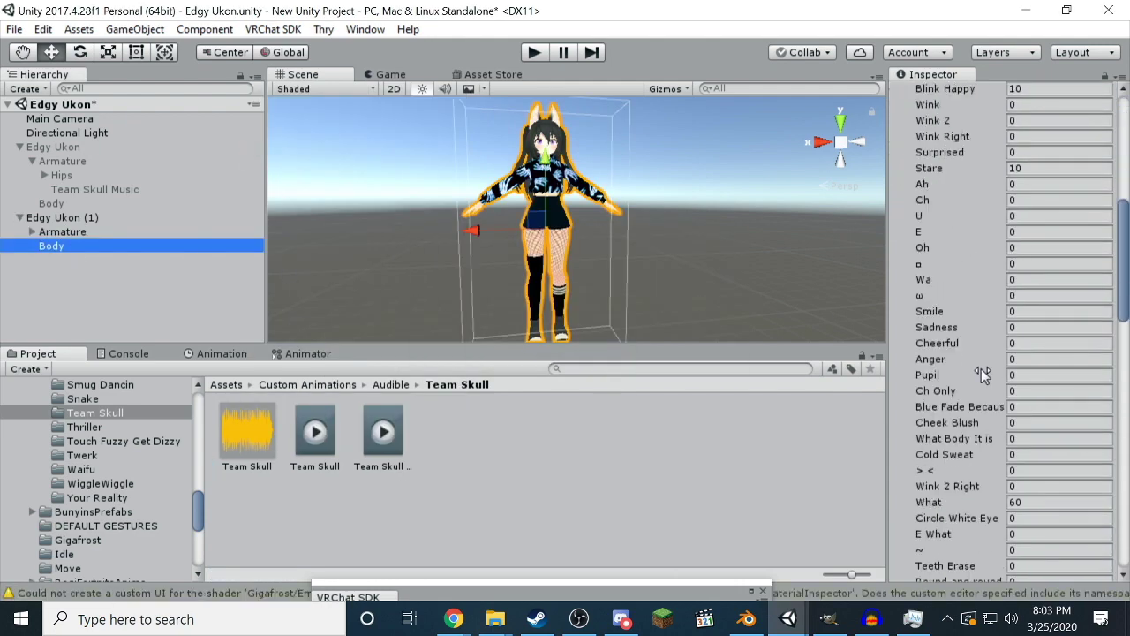
scroll(981, 368, down, 15)
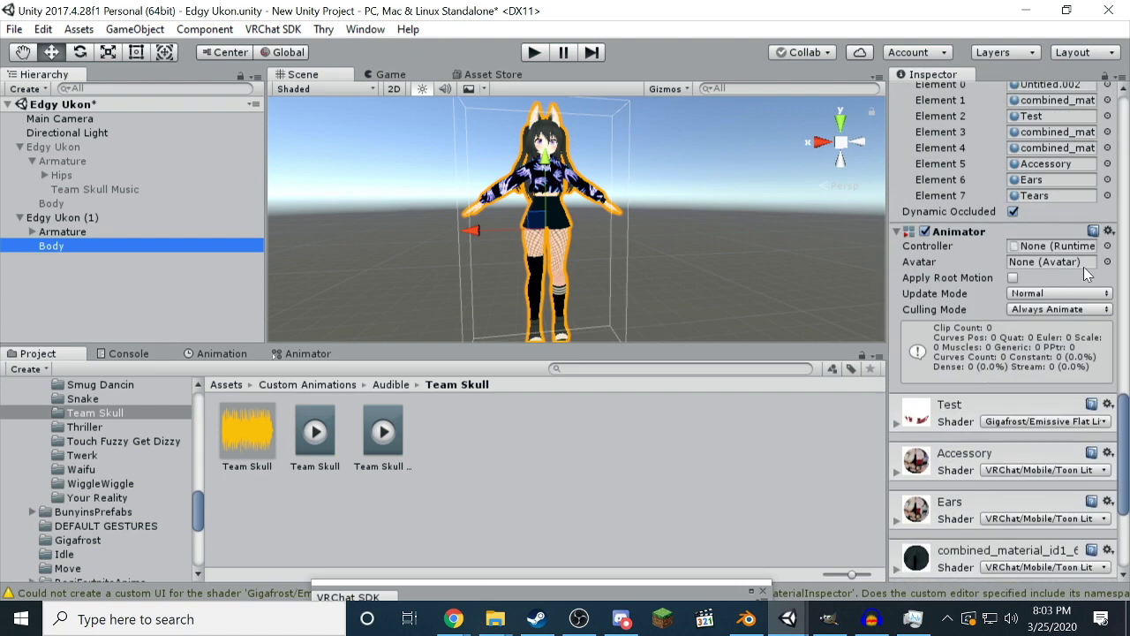
click(51, 203)
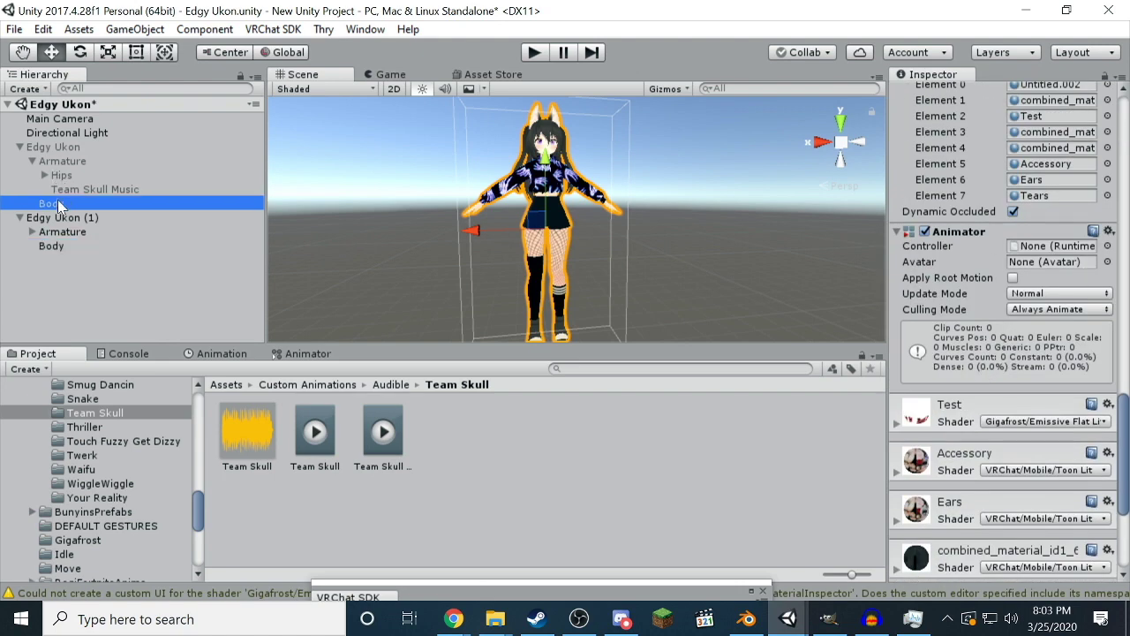
click(51, 246)
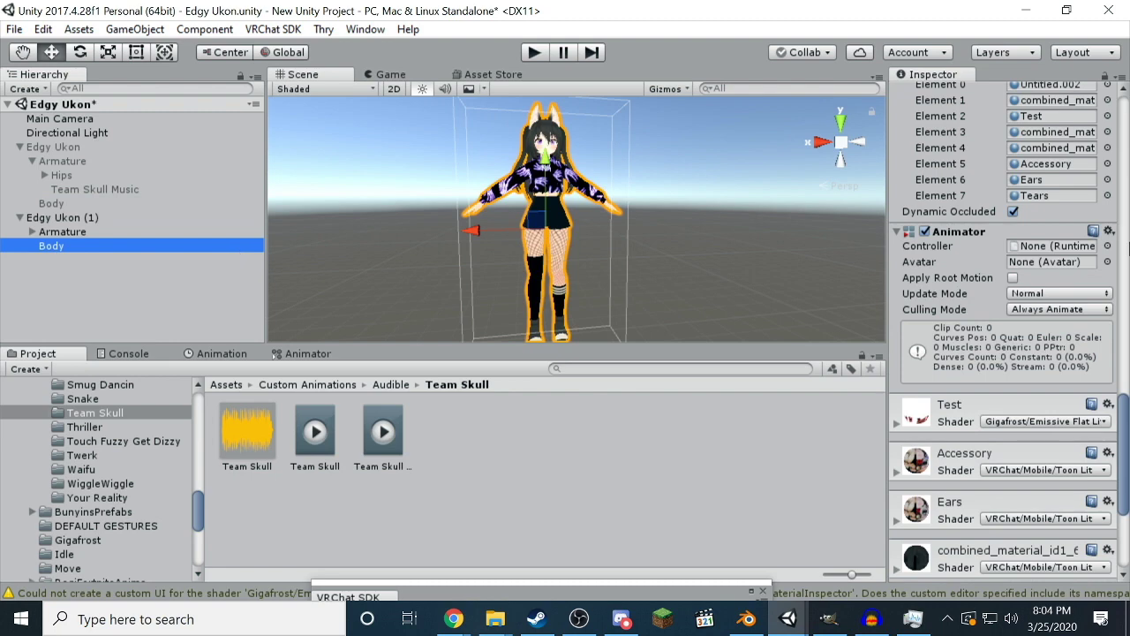
click(1109, 231)
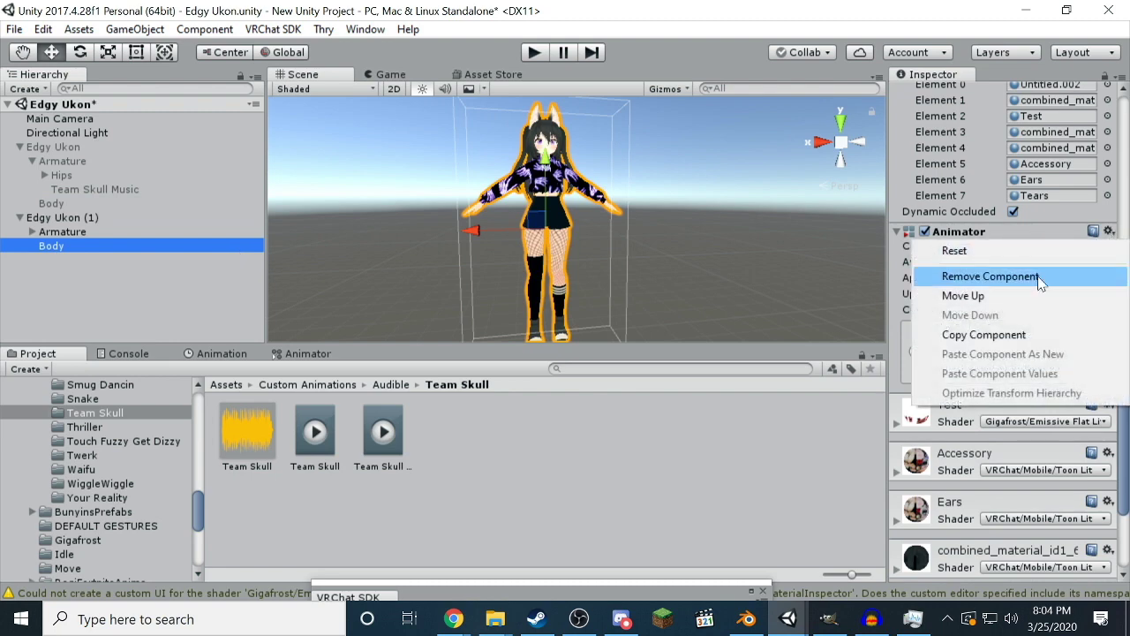
click(1040, 277)
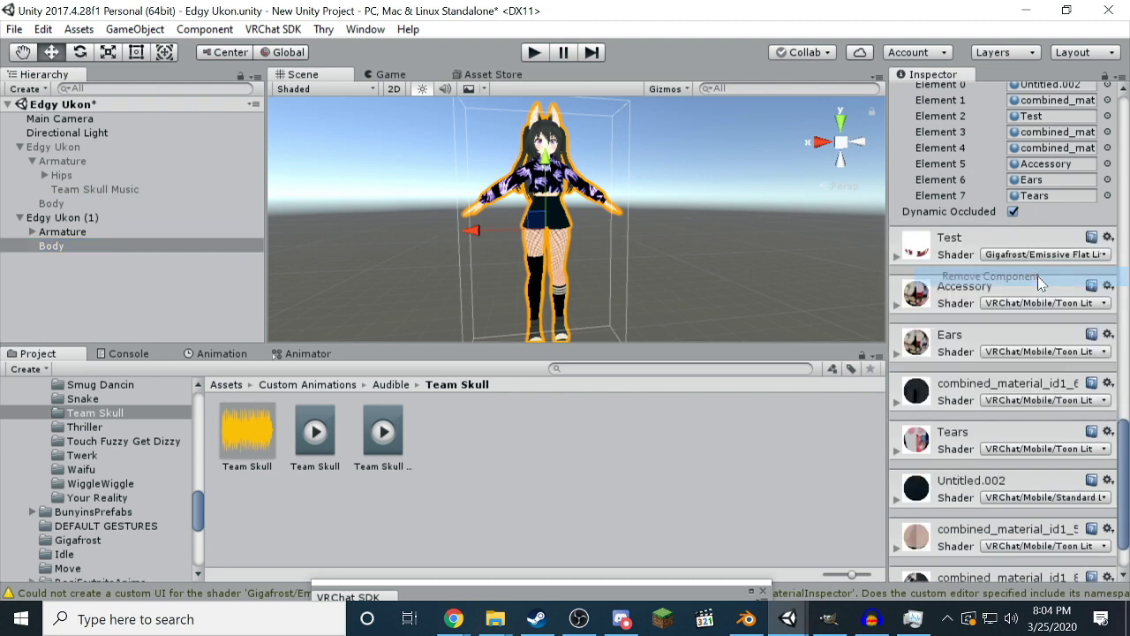
click(53, 219)
click(494, 457)
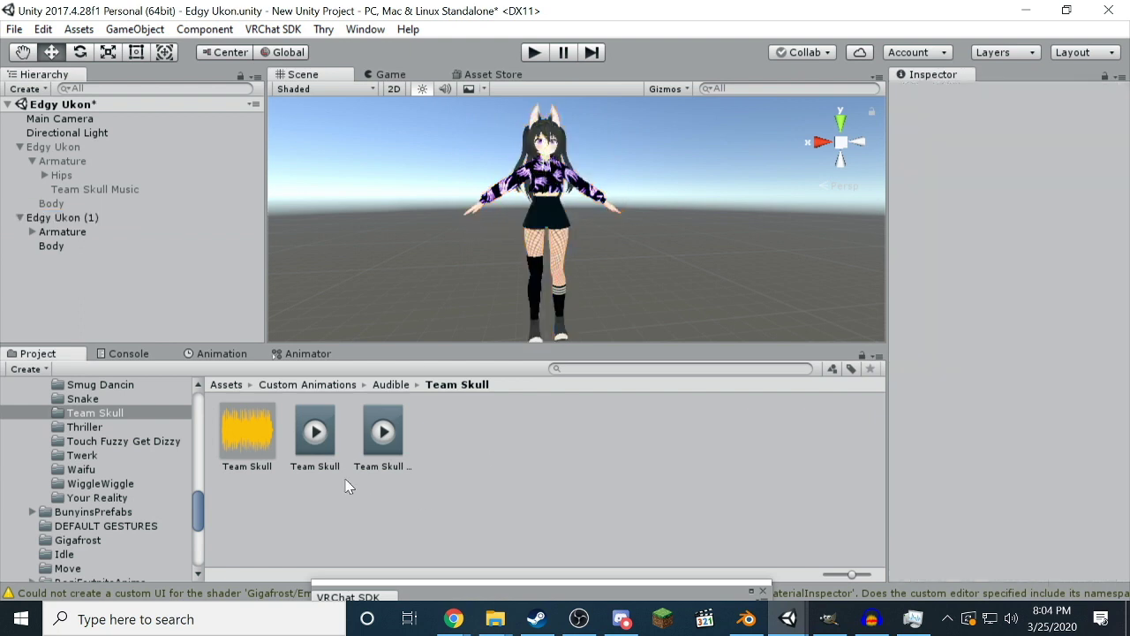
click(323, 438)
drag(323, 438, 91, 225)
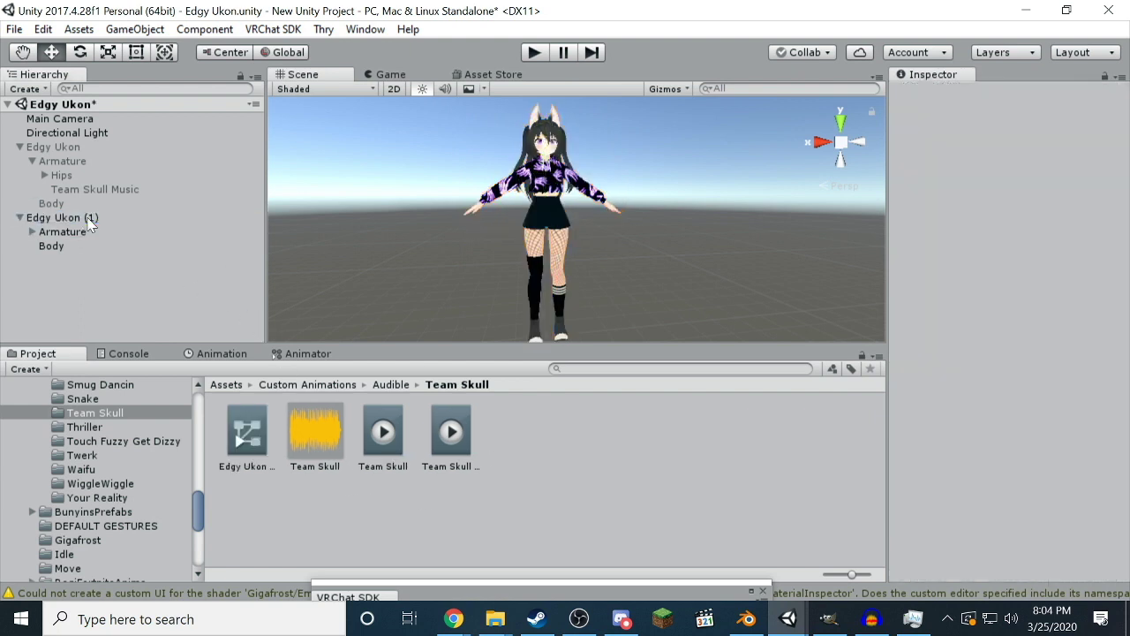
click(256, 466)
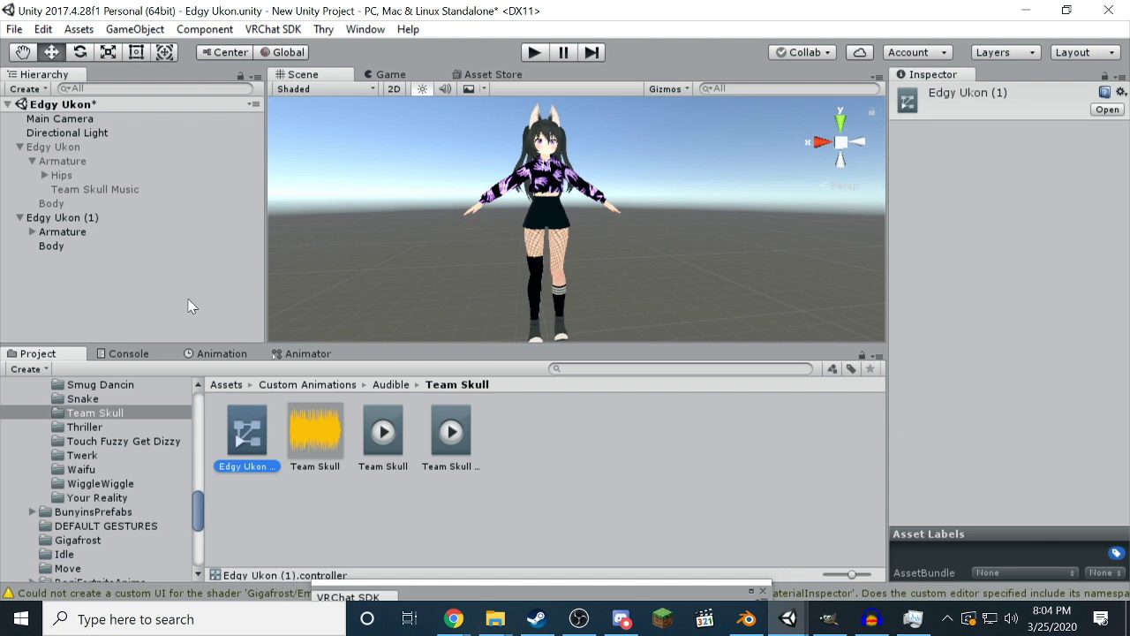
click(300, 355)
drag(434, 437, 453, 461)
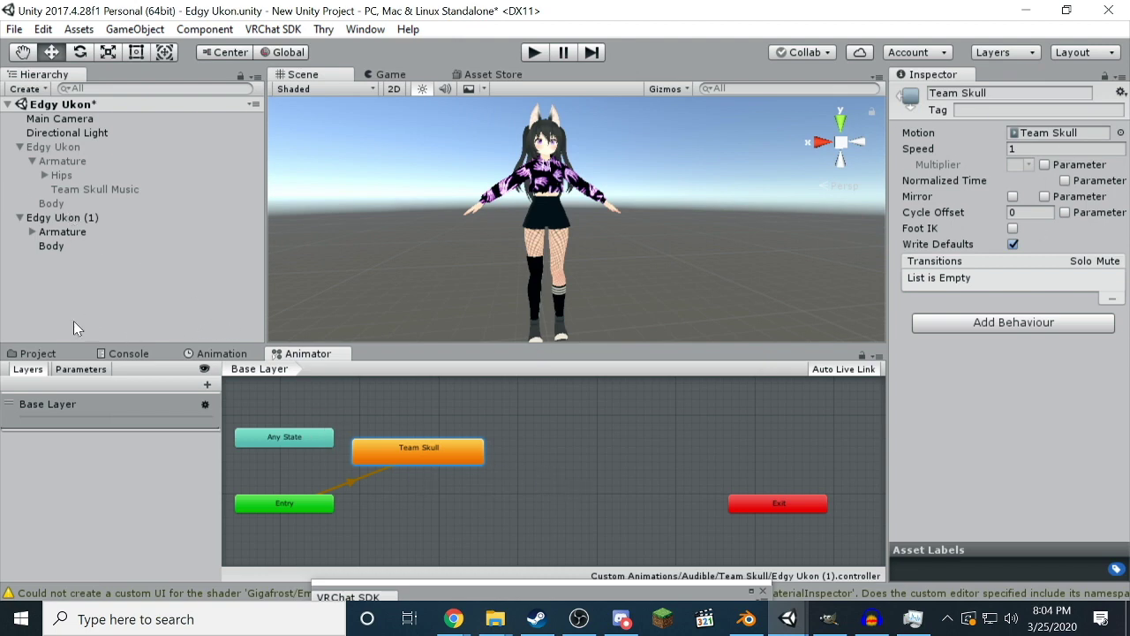
click(32, 353)
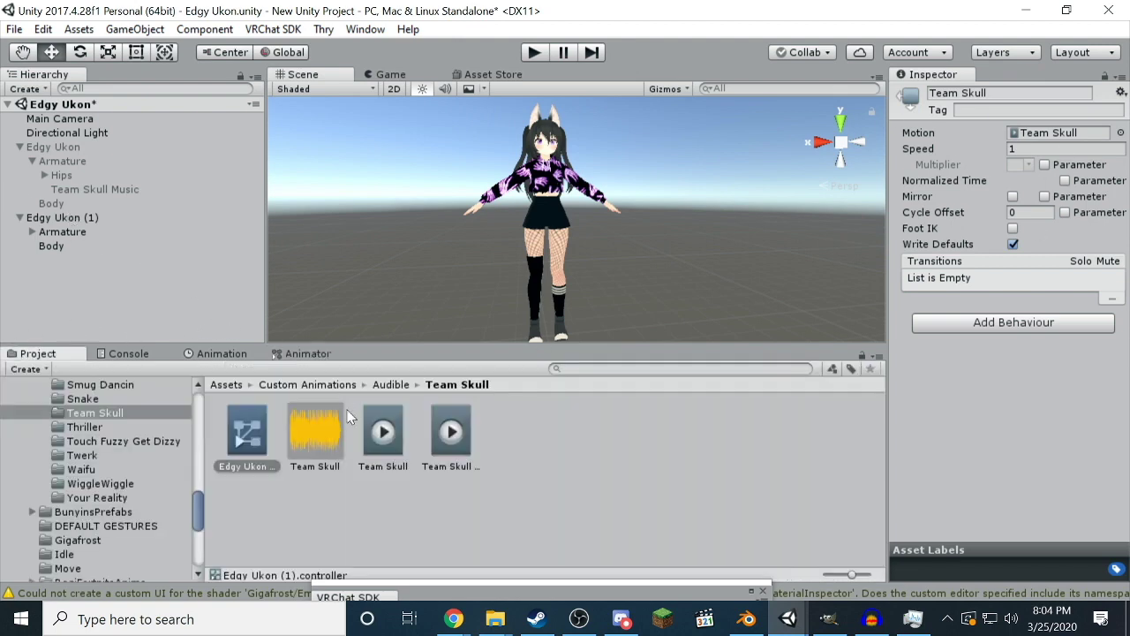
click(247, 431)
right_click(247, 431)
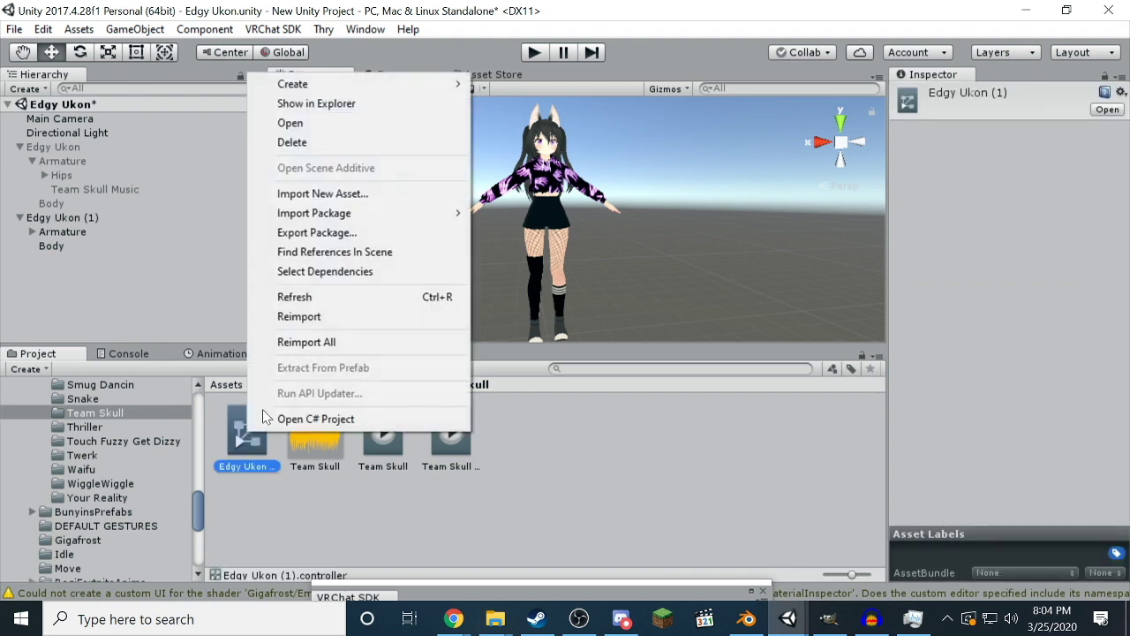
click(335, 143)
click(615, 345)
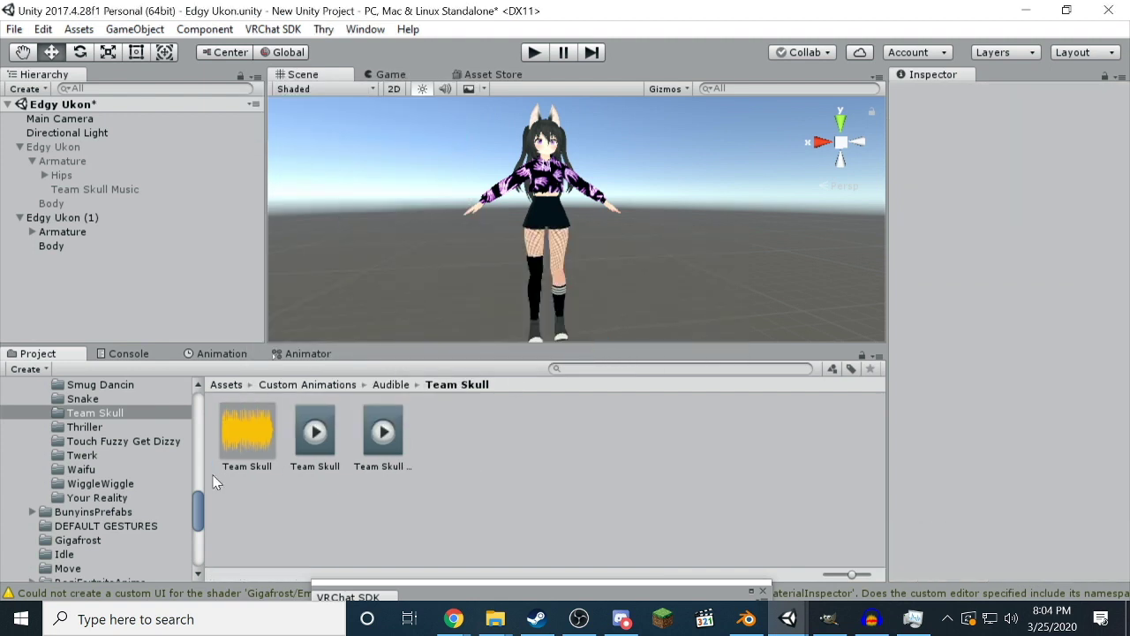
Open Test.controller's state graph and inspect its Start and empty Anim states
scroll(95, 465, up, 10)
scroll(95, 466, up, 3)
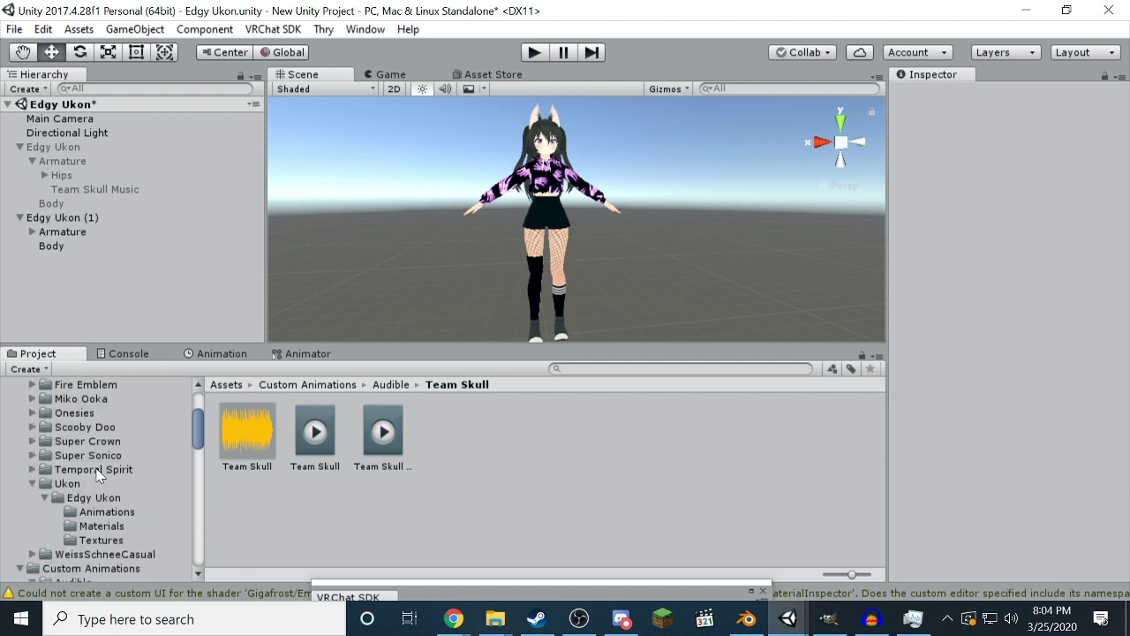
scroll(94, 466, down, 2)
click(104, 459)
click(248, 434)
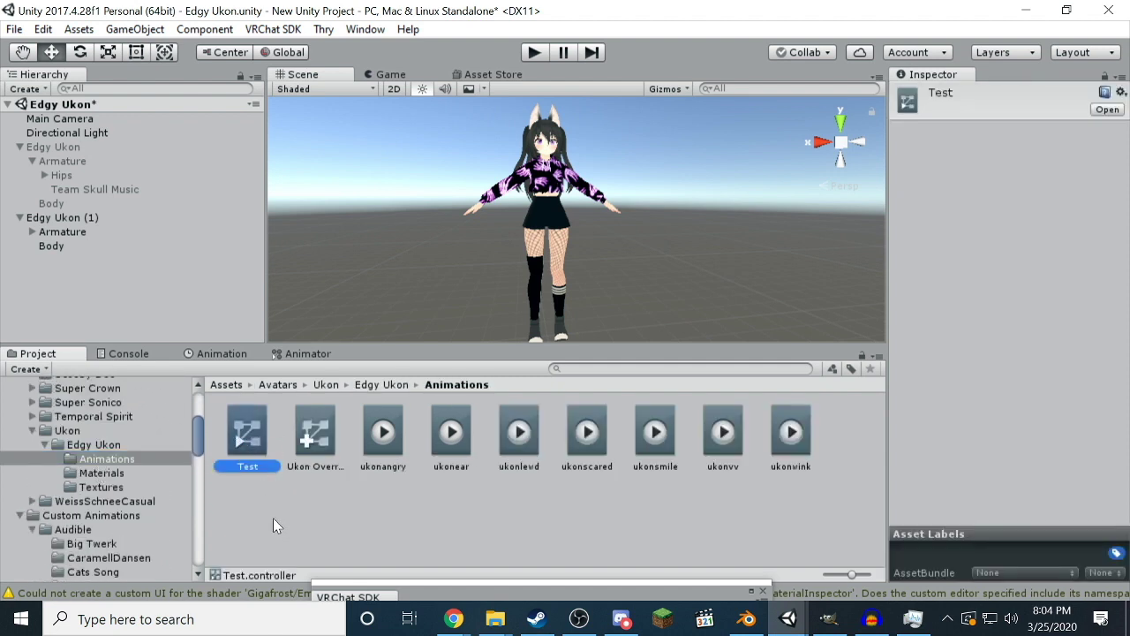
click(307, 353)
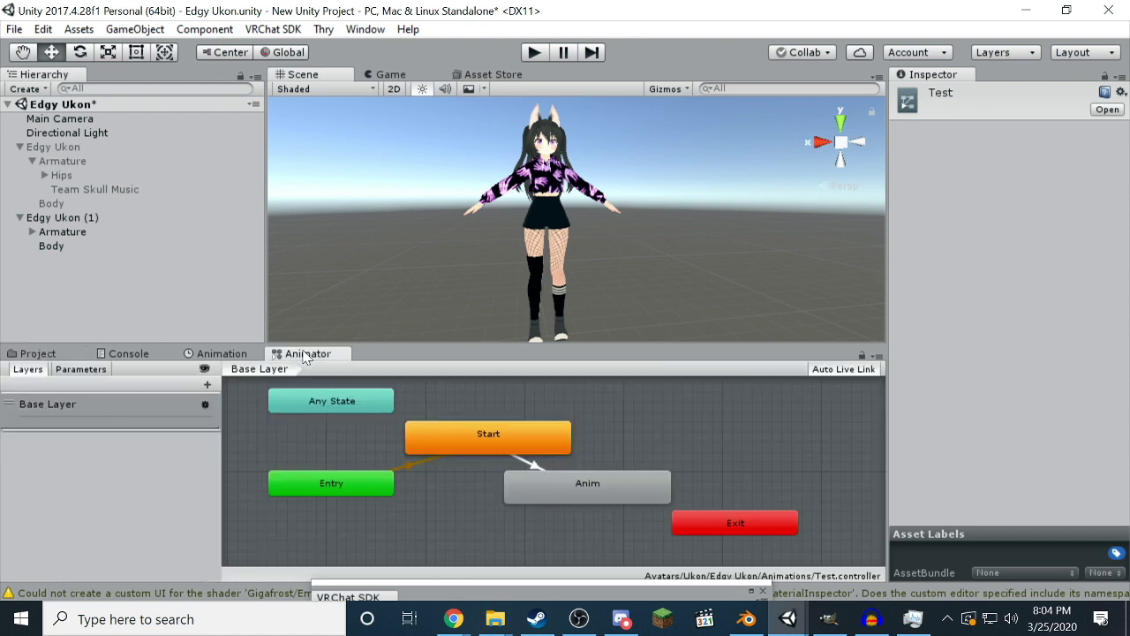
click(460, 439)
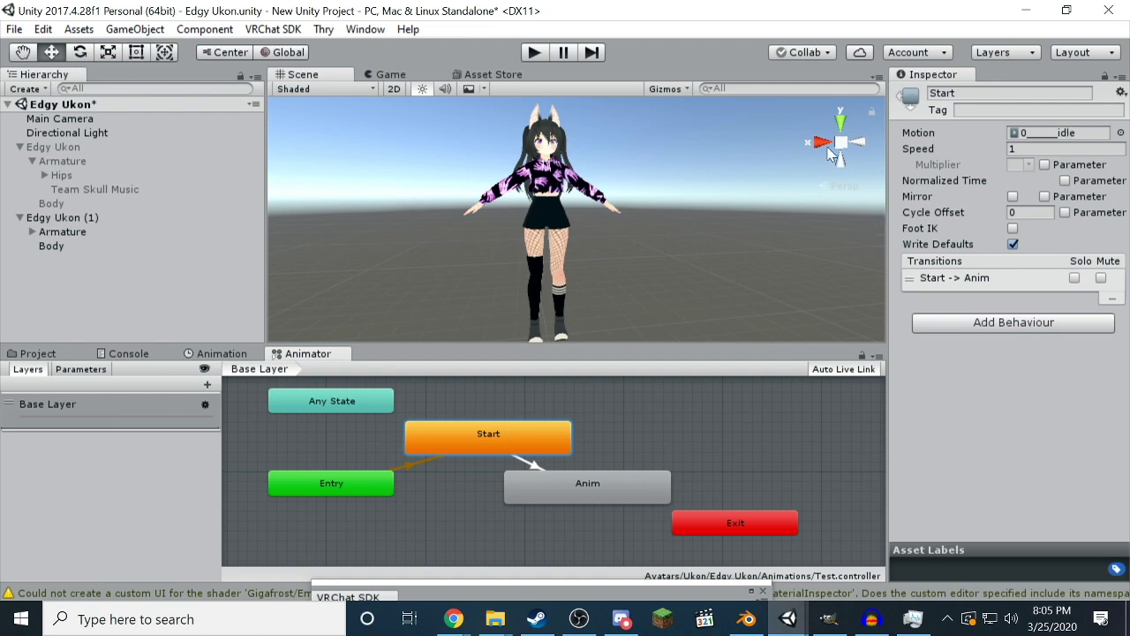
click(576, 491)
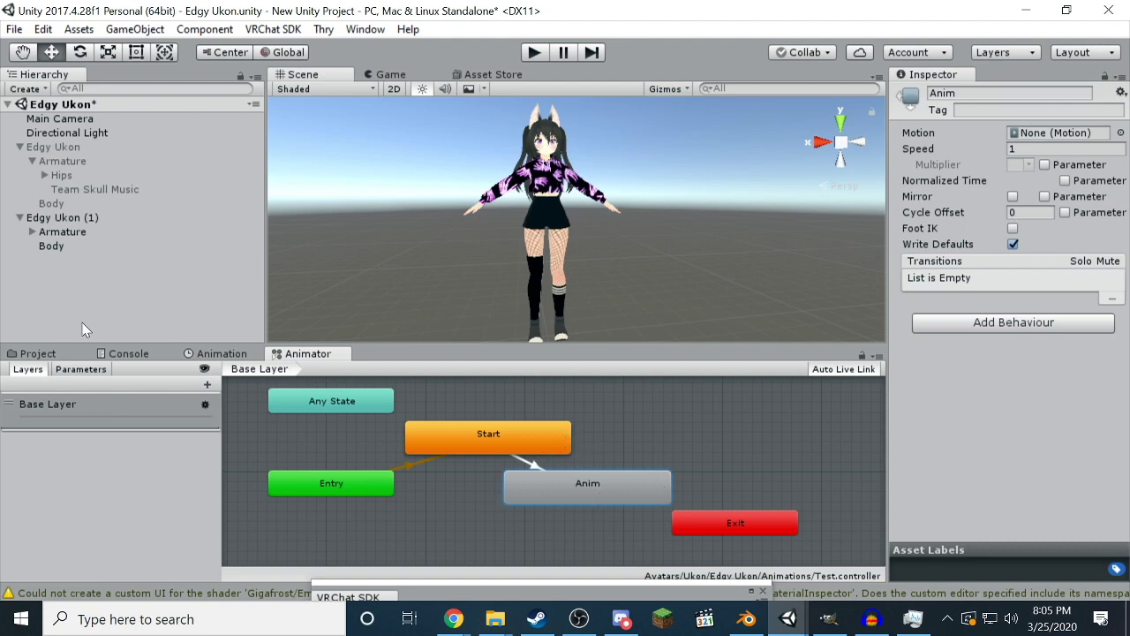
Drag the Team Skull clip into the Anim state's Motion field and verify it
click(51, 354)
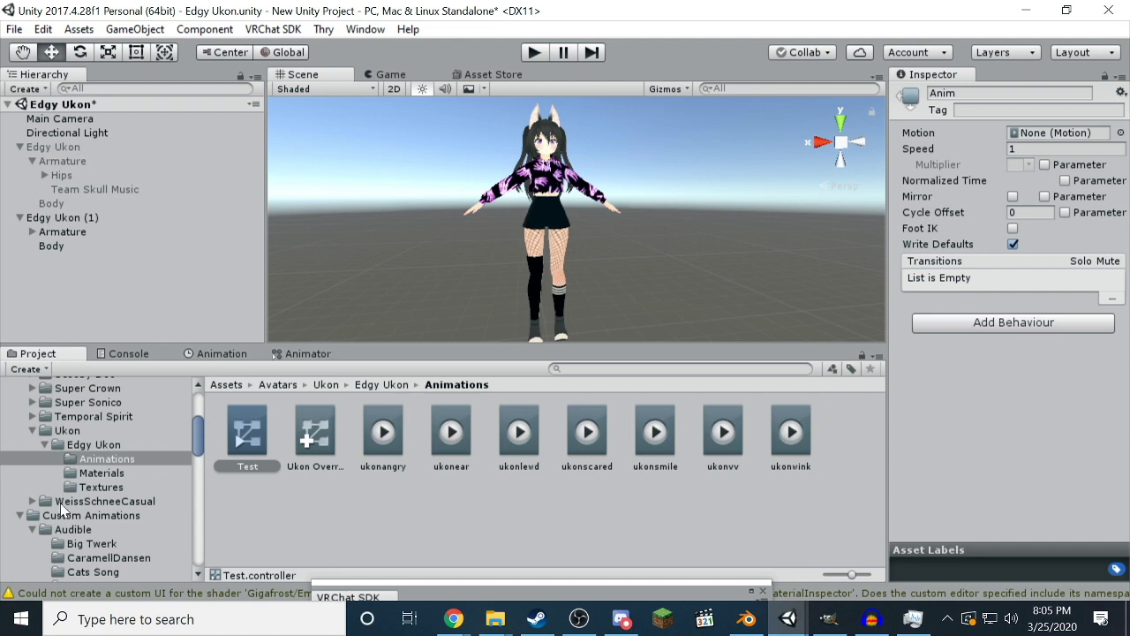
scroll(72, 487, down, 5)
click(95, 572)
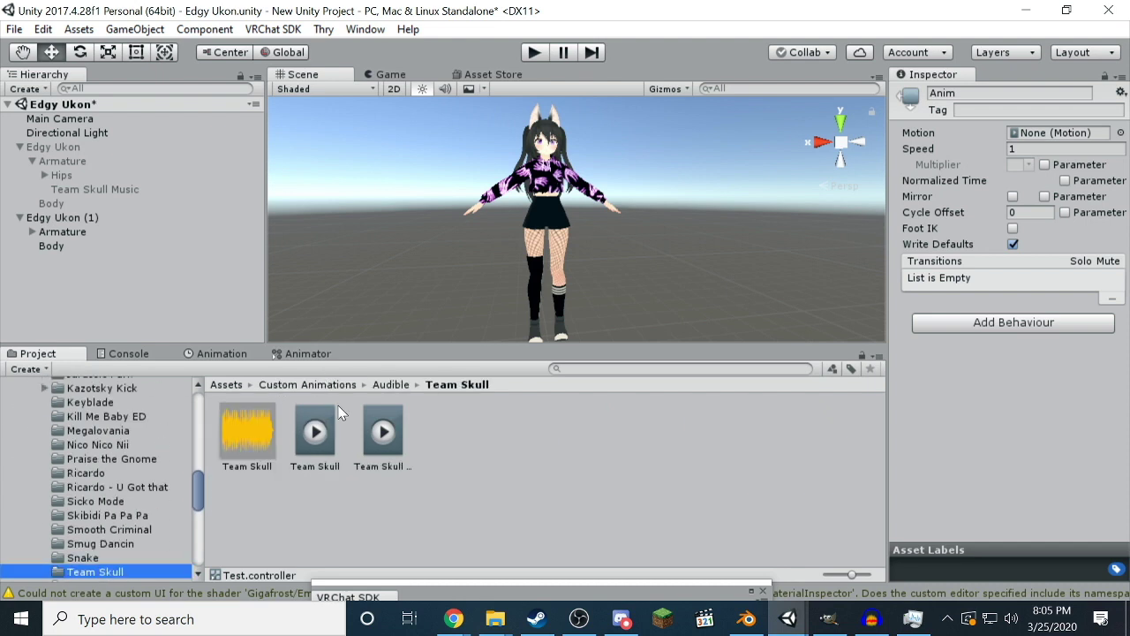
drag(318, 437, 1051, 133)
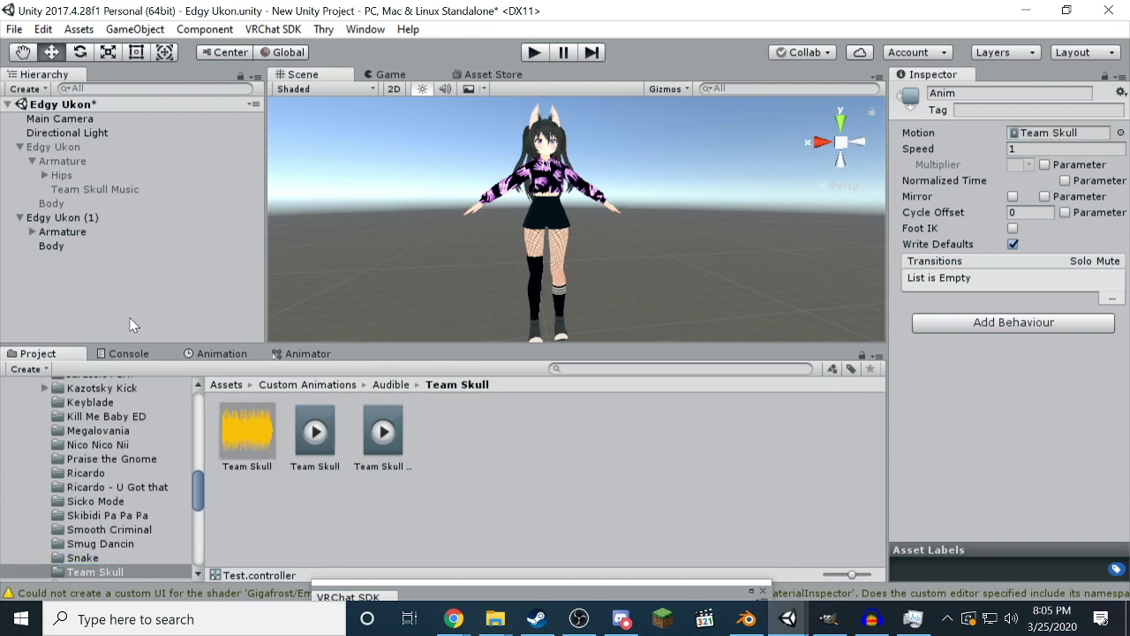
click(301, 353)
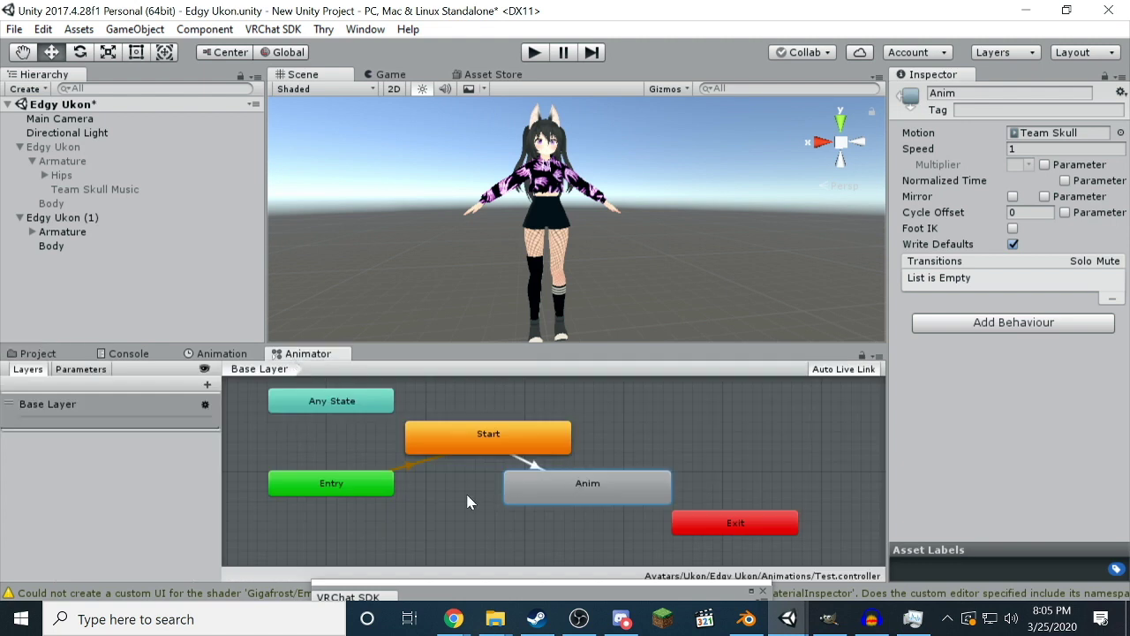
click(486, 440)
click(601, 497)
Drag Test.controller from the Edgy Ukon Animations folder into Edgy Ukon (1)'s Animator Controller field
click(61, 217)
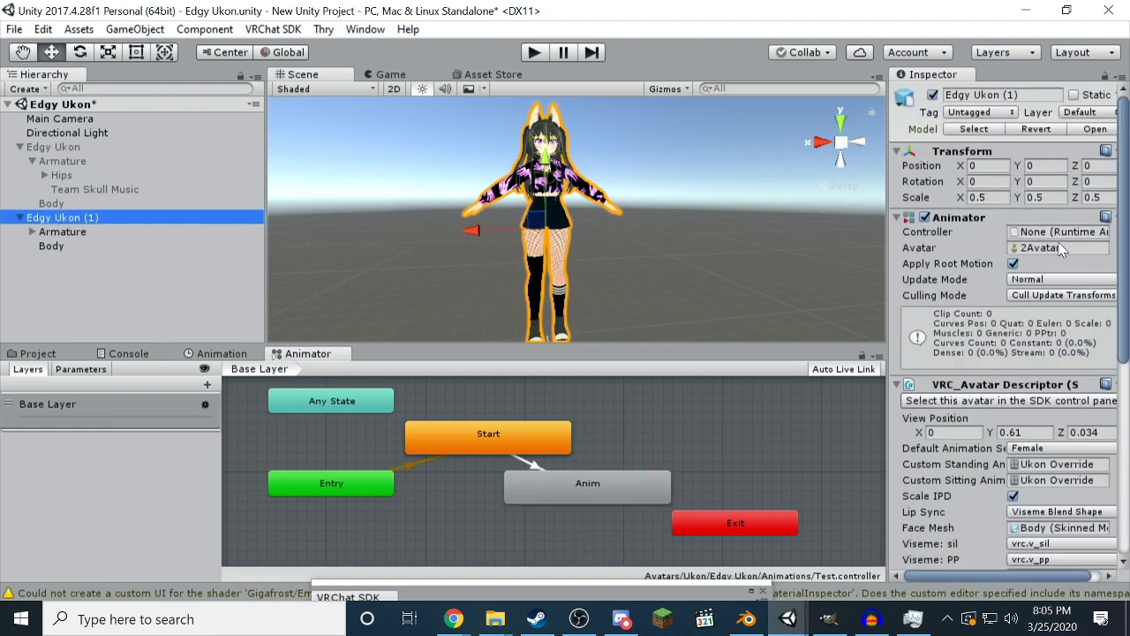
click(31, 355)
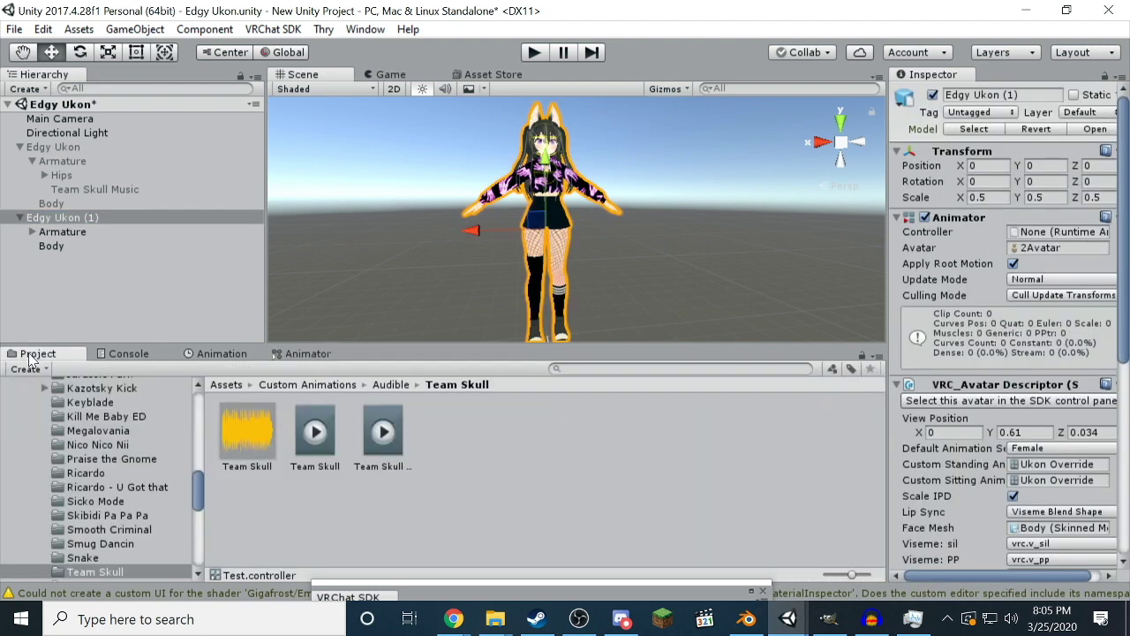
scroll(139, 521, up, 4)
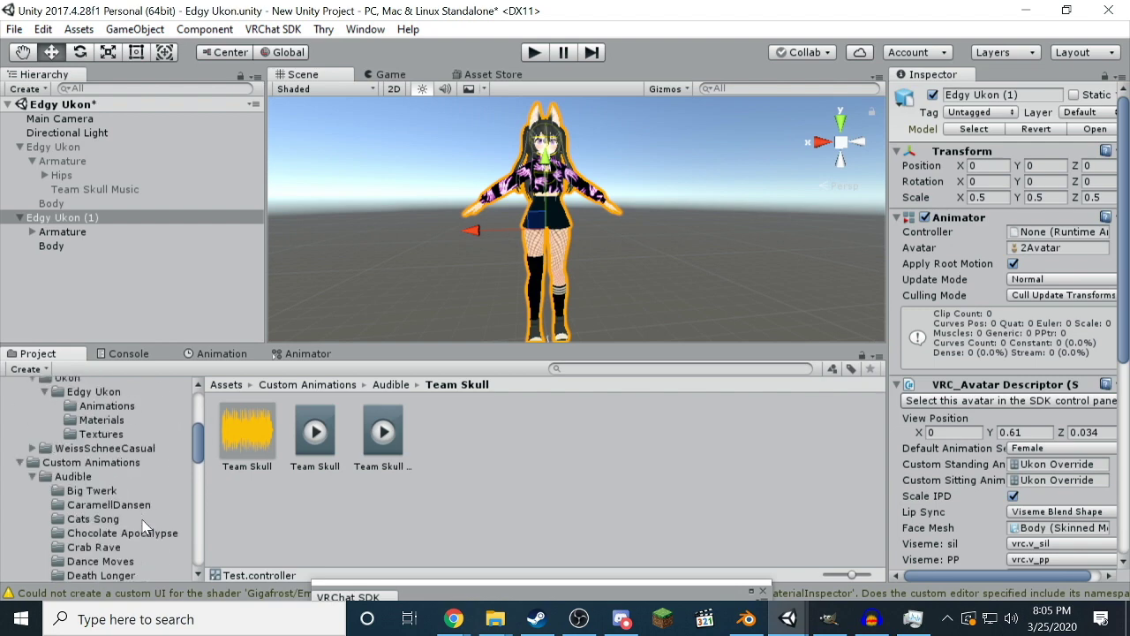
scroll(144, 526, up, 3)
click(115, 513)
drag(261, 450, 1055, 231)
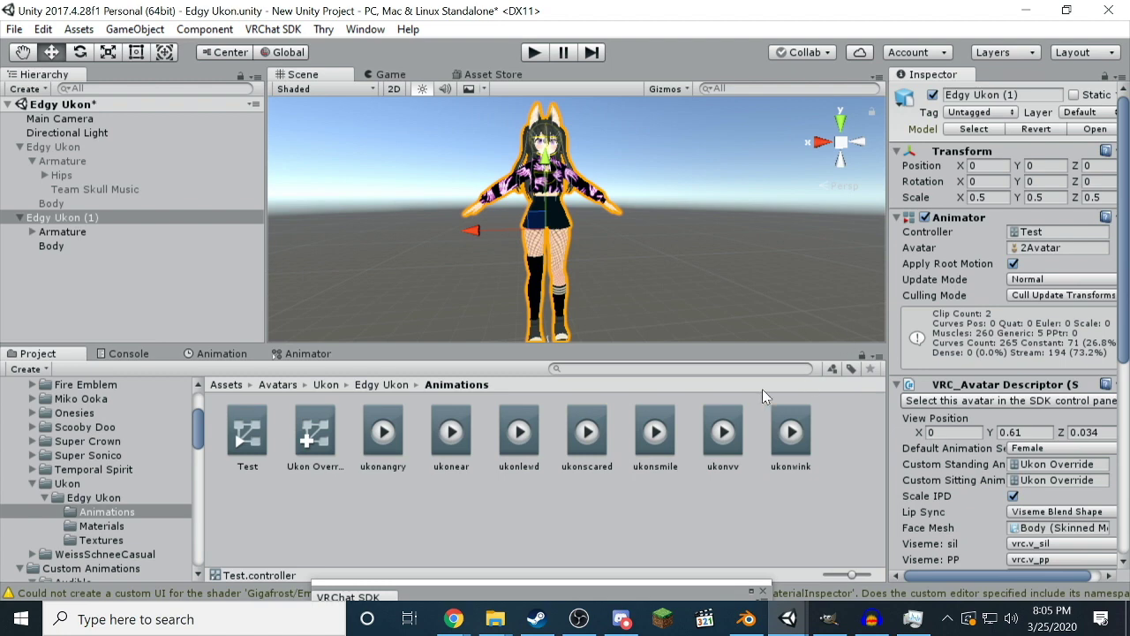
click(88, 219)
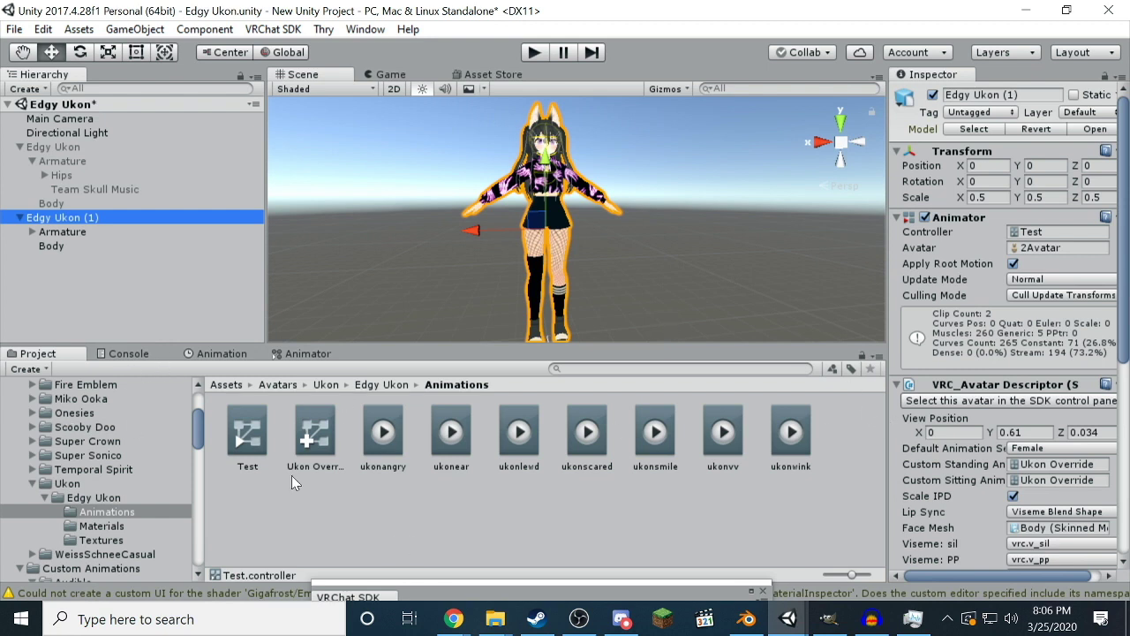
click(210, 352)
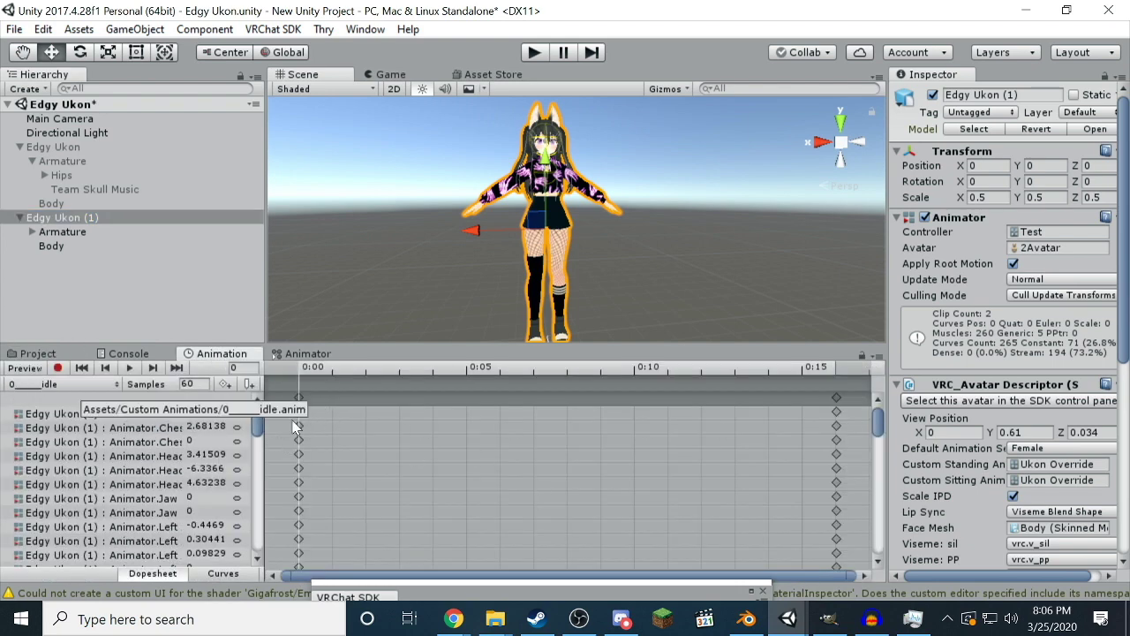
click(836, 370)
drag(836, 370, 703, 369)
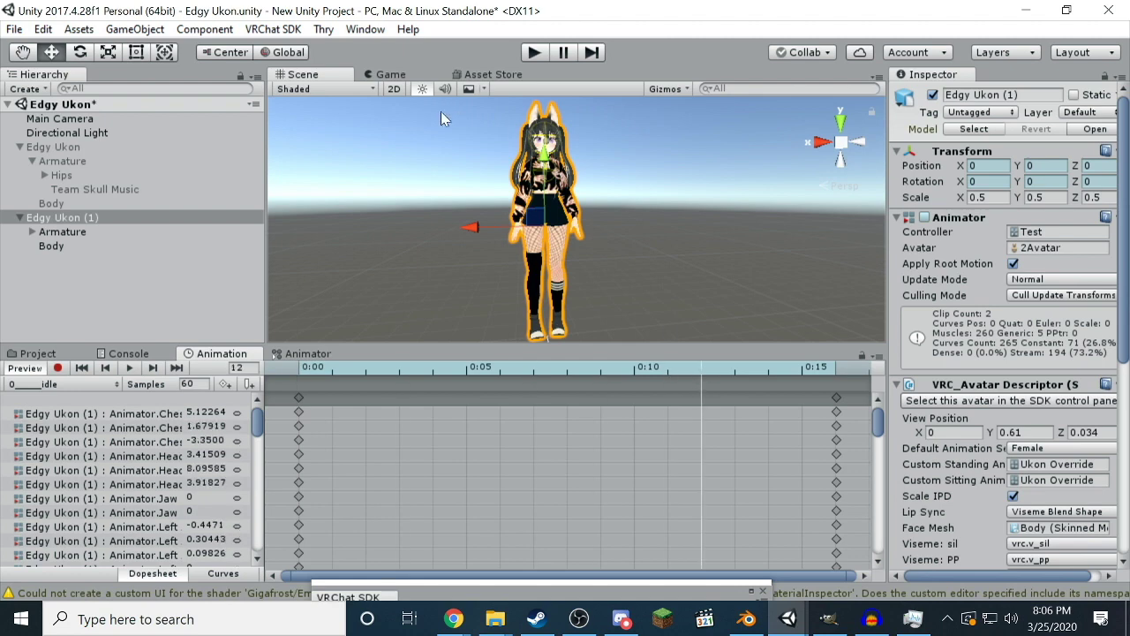
click(60, 385)
click(59, 422)
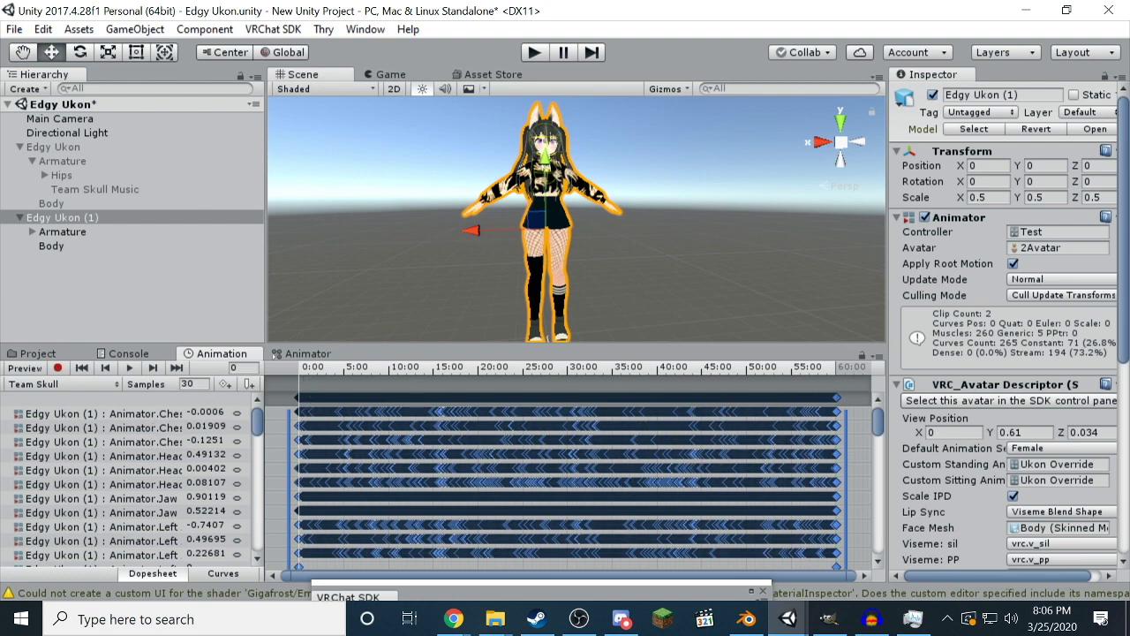
drag(881, 422, 899, 547)
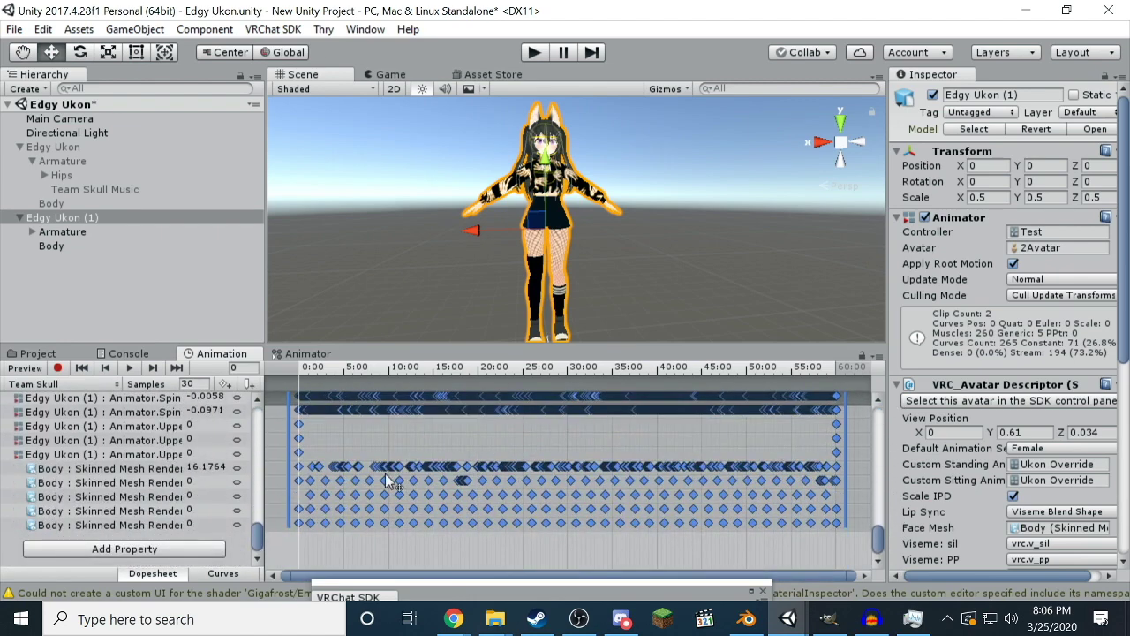
click(310, 551)
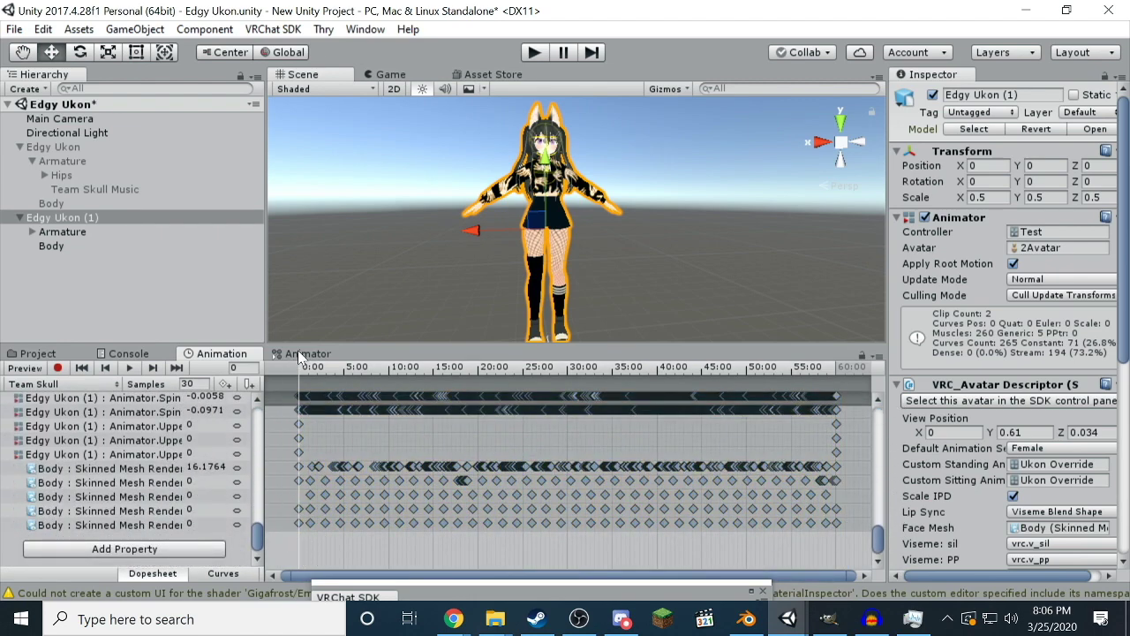
mouse_move(304, 364)
mouse_down()
mouse_move(774, 362)
mouse_move(296, 366)
mouse_up()
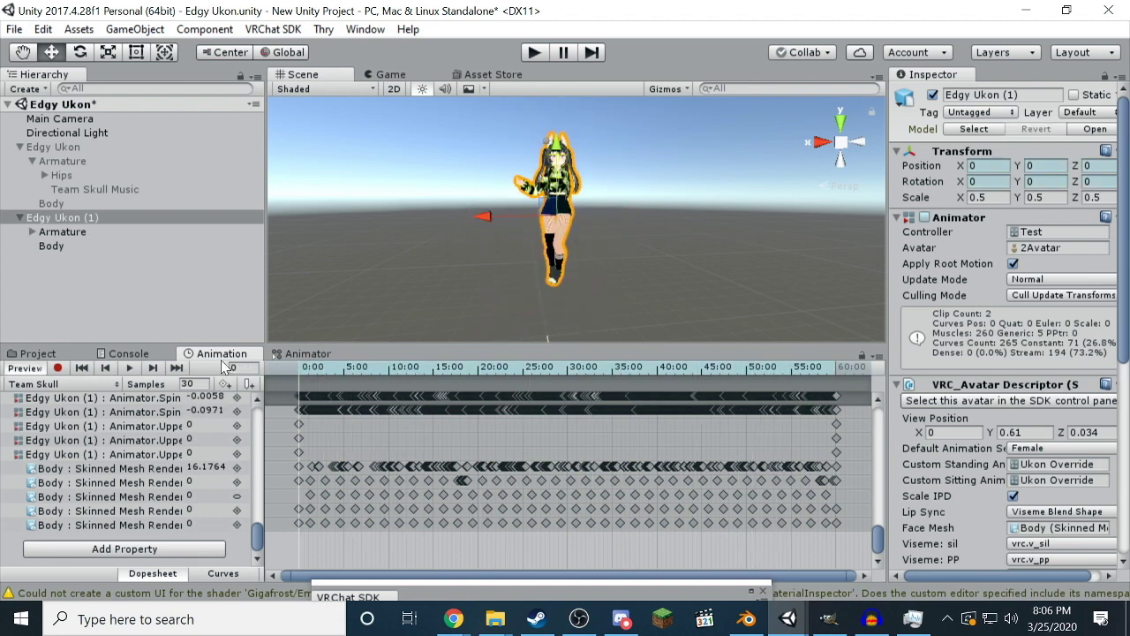
click(147, 468)
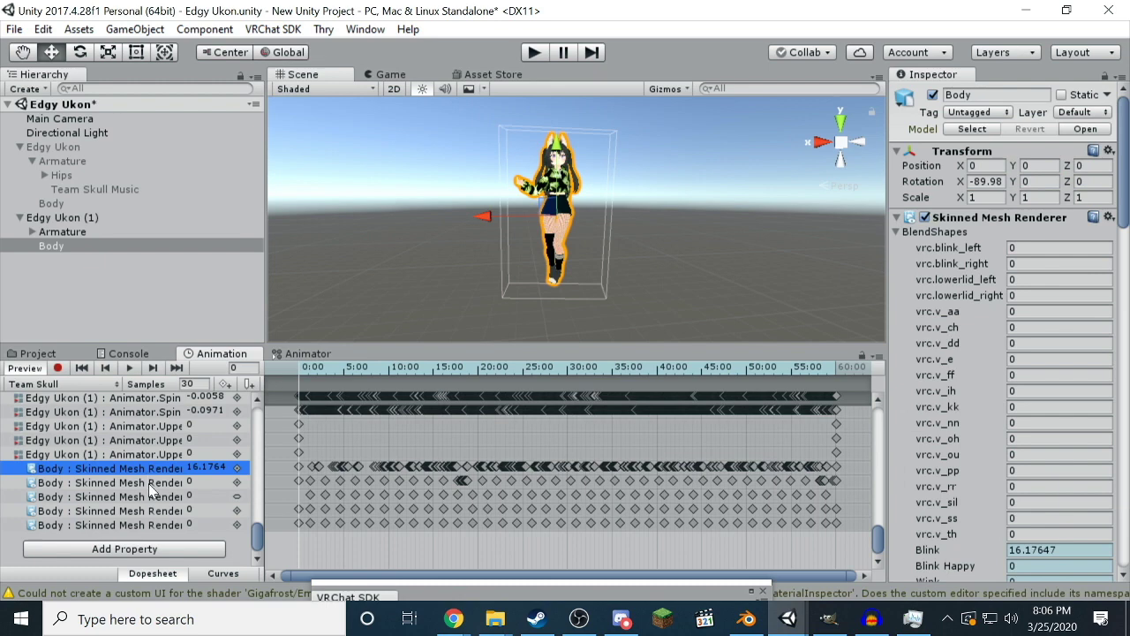
click(152, 482)
click(154, 496)
click(156, 511)
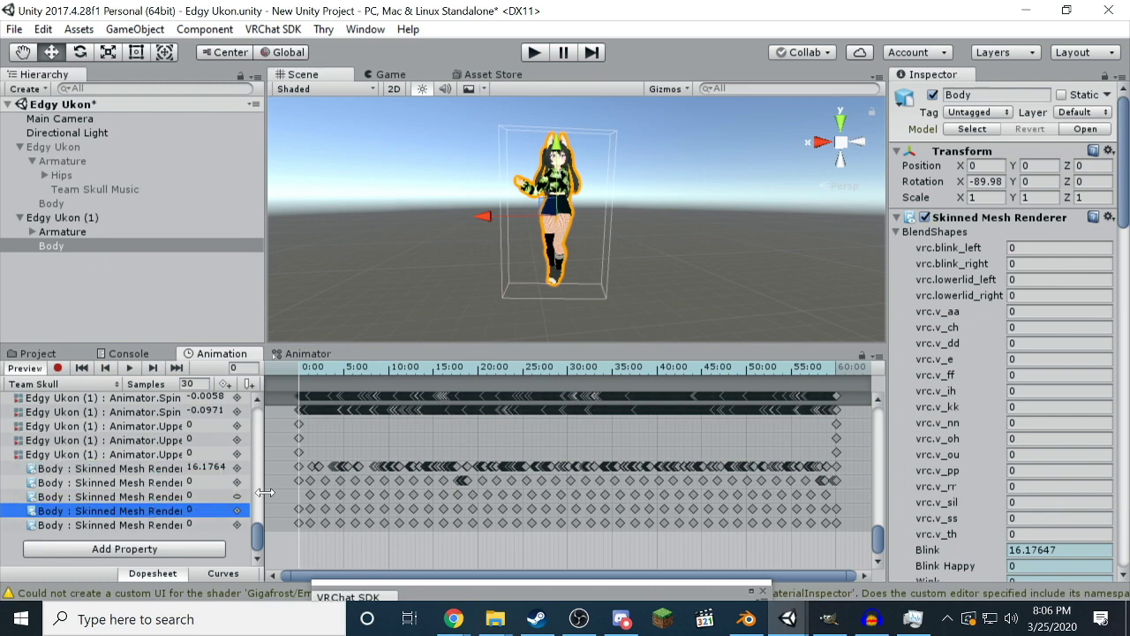
scroll(964, 498, down, 5)
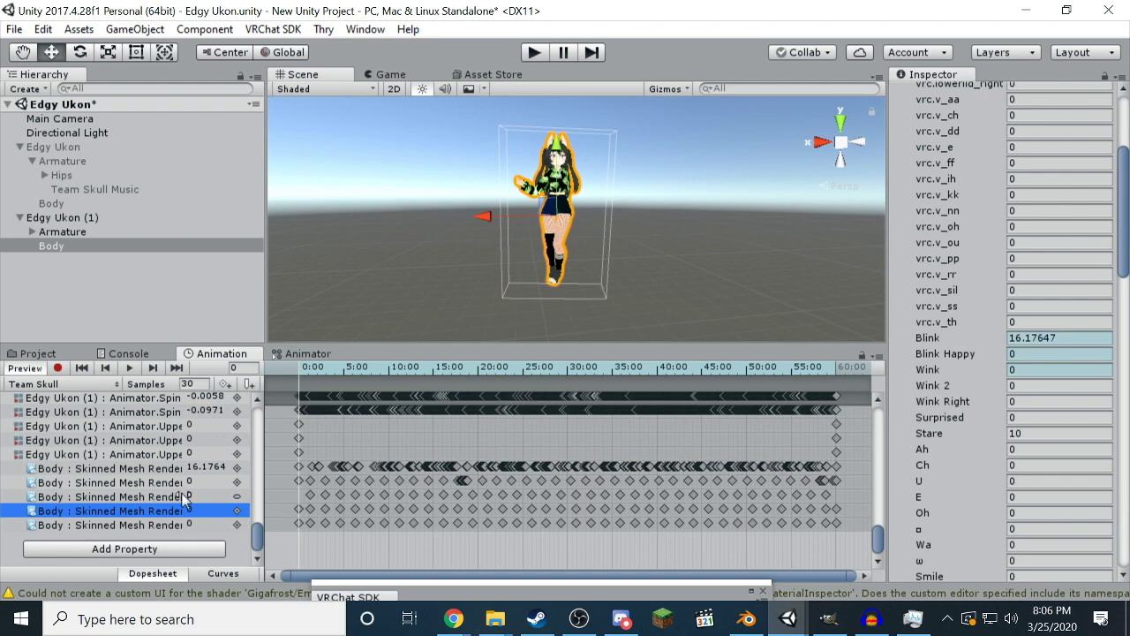
scroll(955, 465, down, 1)
scroll(953, 460, down, 6)
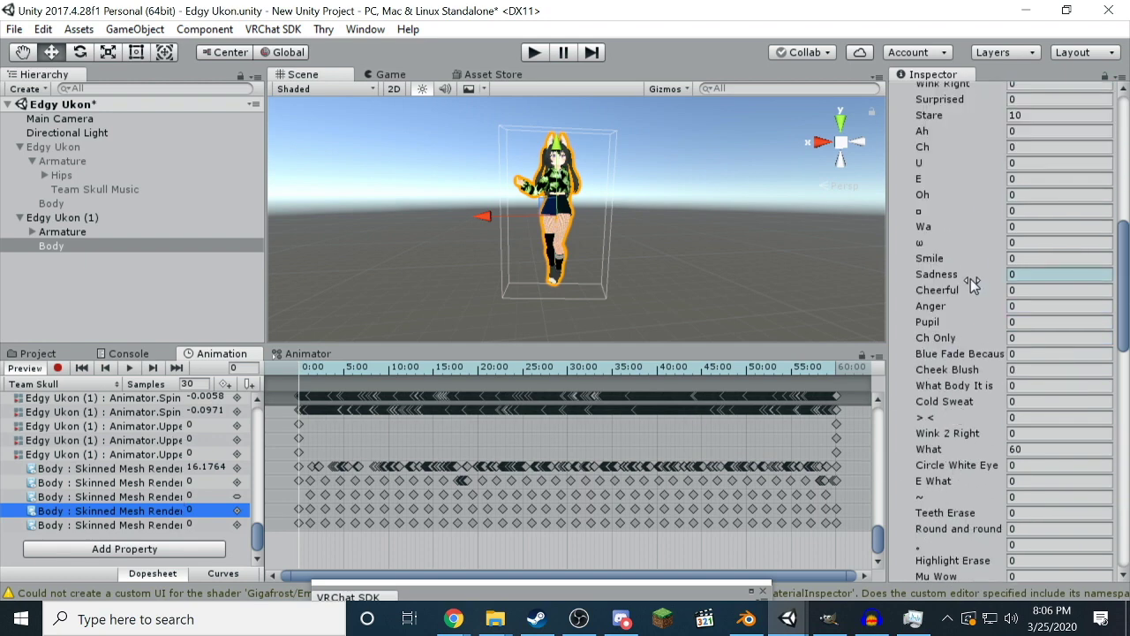
scroll(971, 279, down, 6)
scroll(955, 314, up, 15)
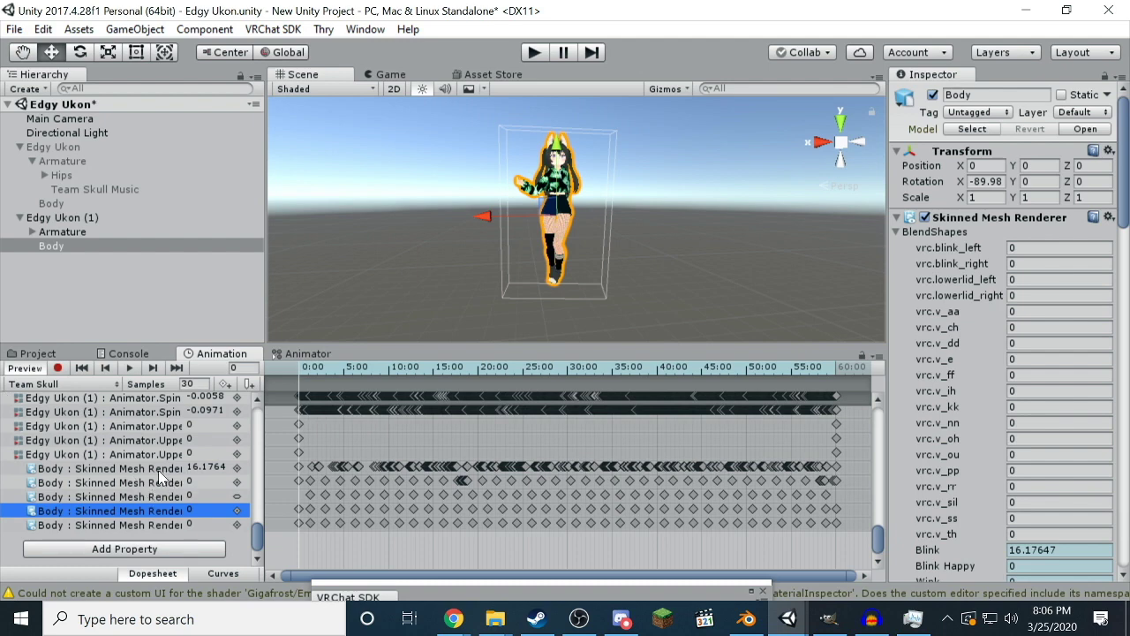
click(298, 366)
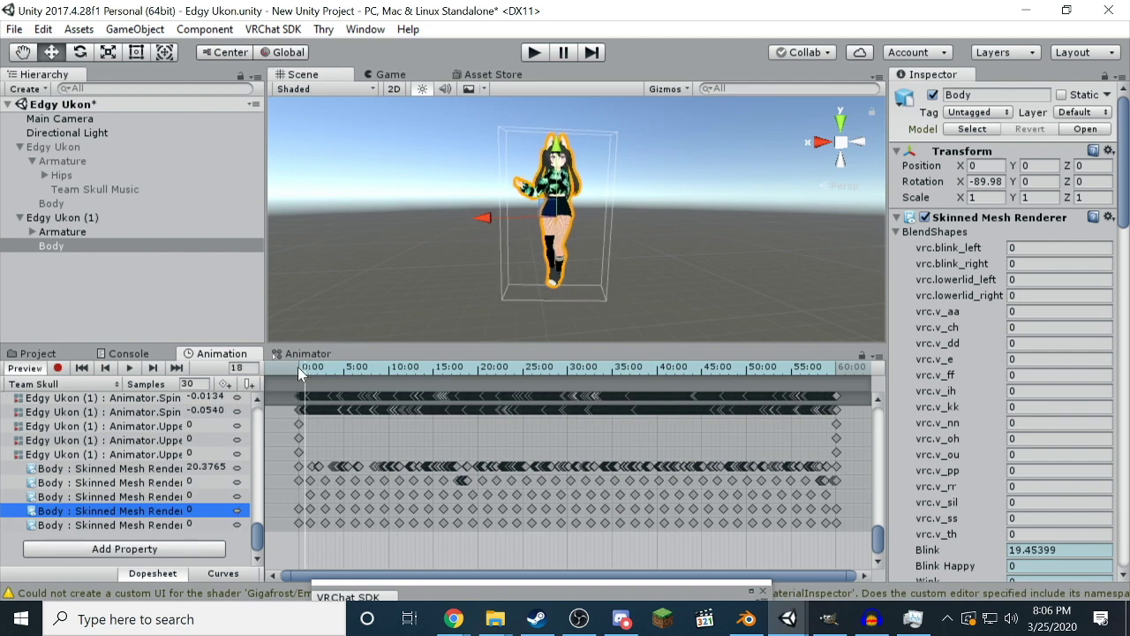
Add Armature > Team Skull Music's Is Active as a track in the Team Skull clip
click(125, 548)
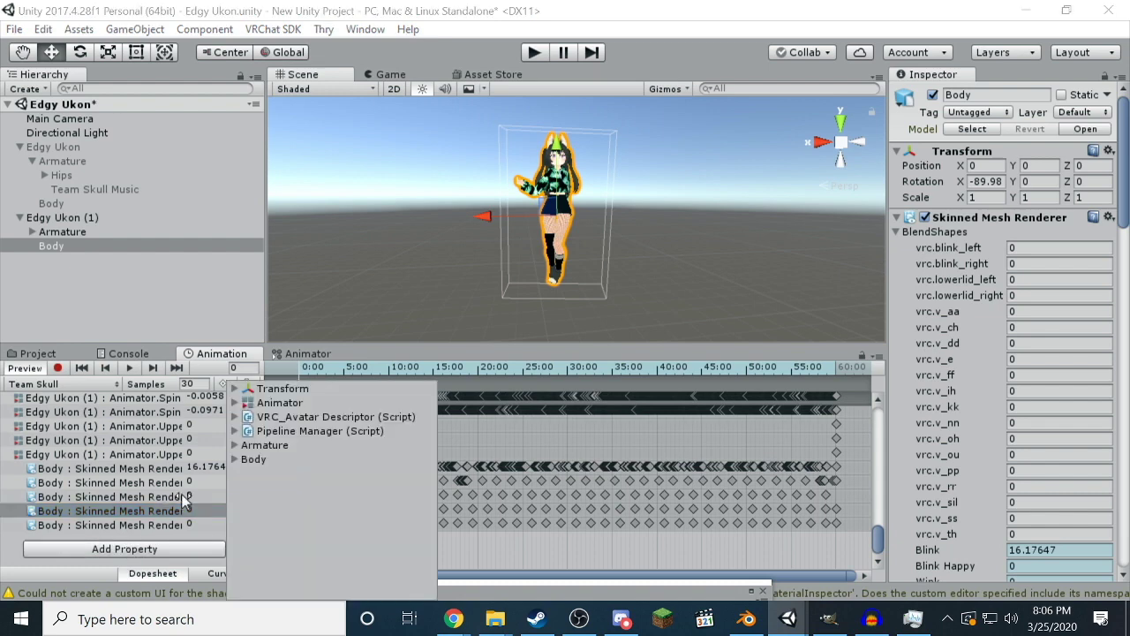
click(235, 445)
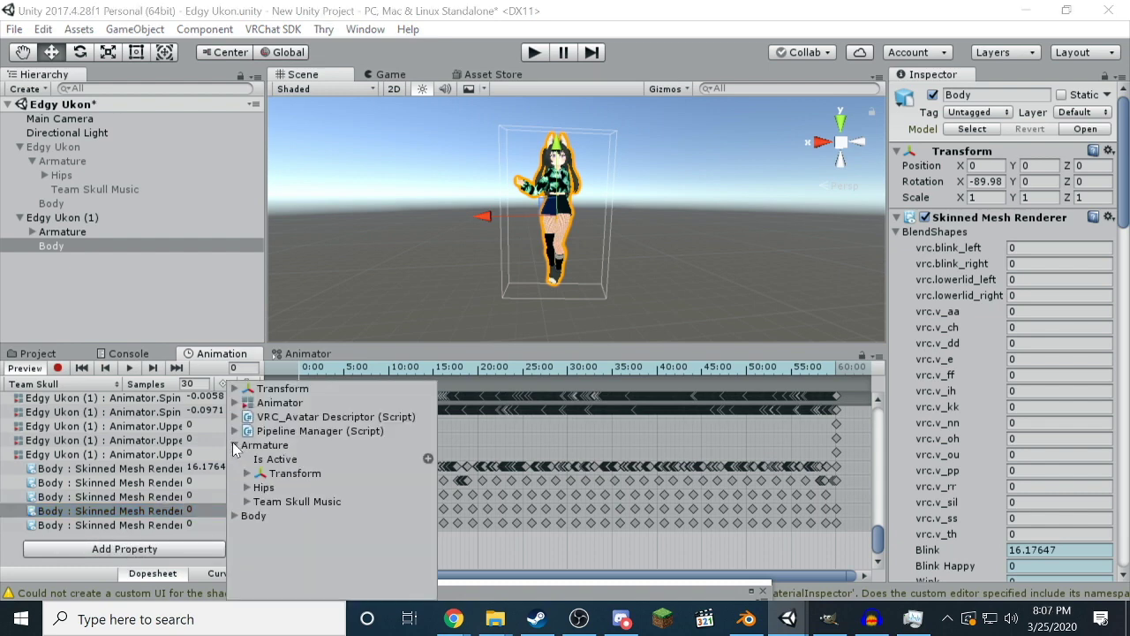
click(247, 501)
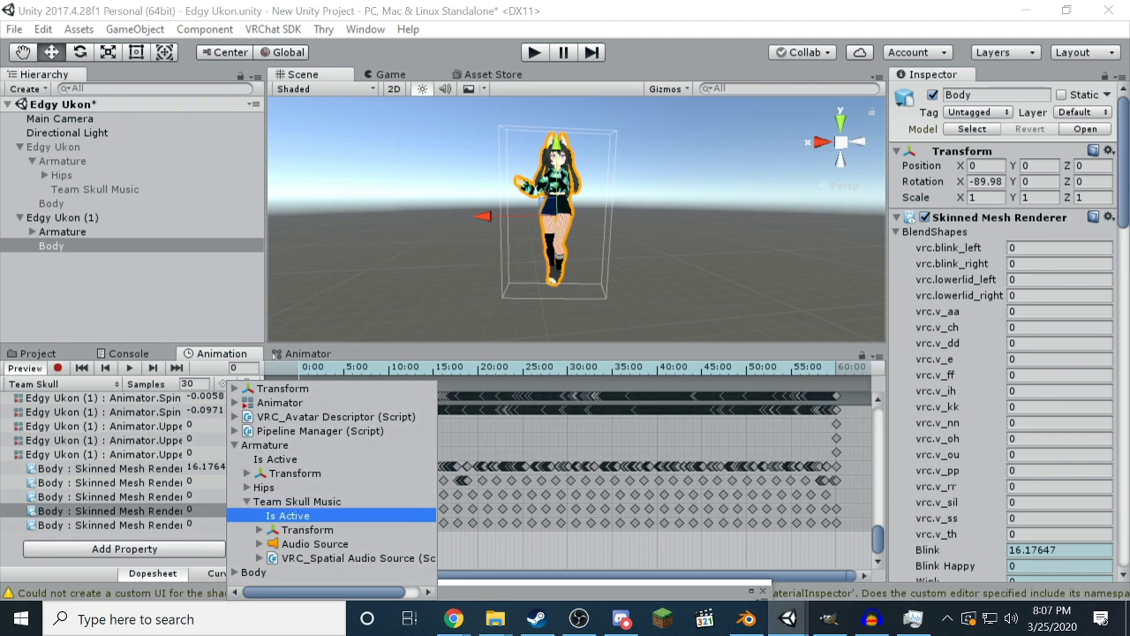
drag(365, 592, 424, 593)
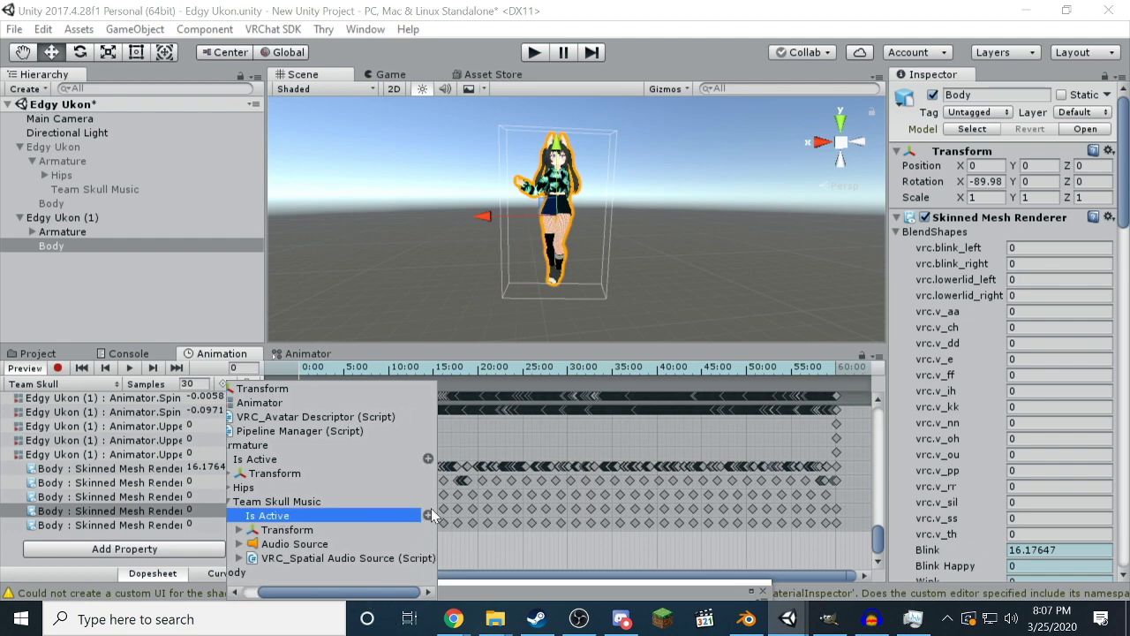
click(428, 515)
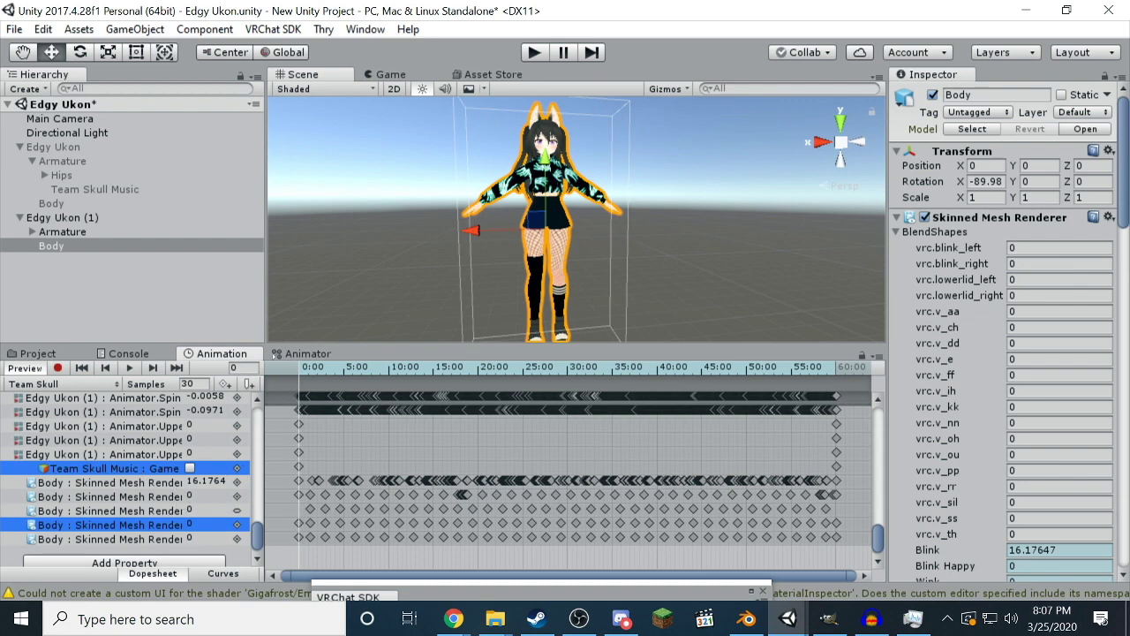
Key Team Skull Music as active at frame 0 and select Edgy Ukon (1)
click(308, 367)
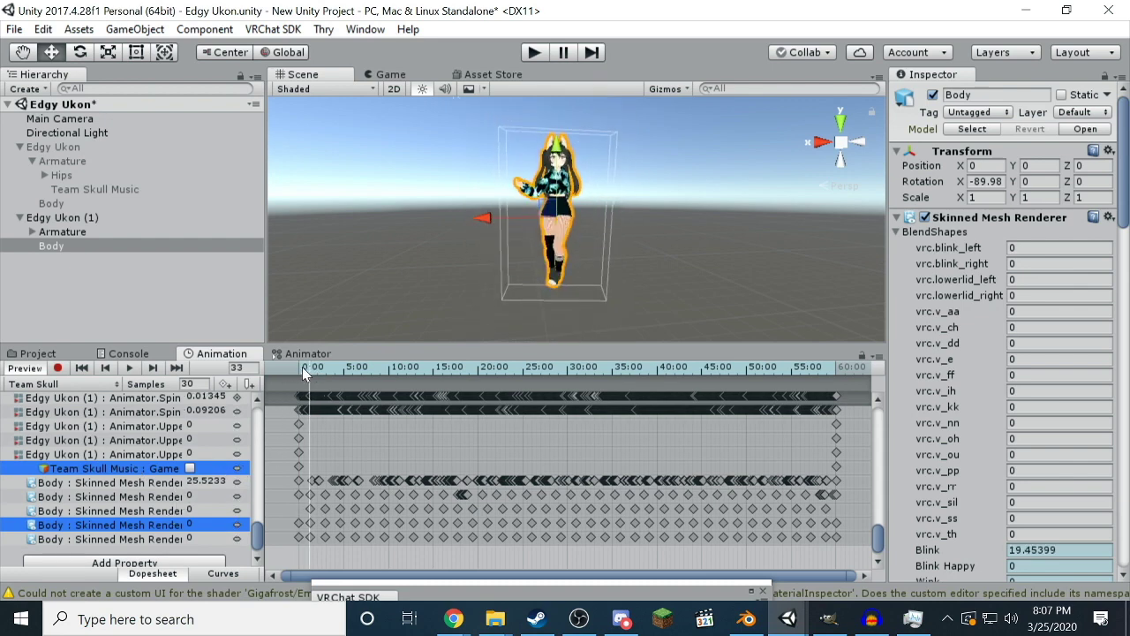
click(190, 469)
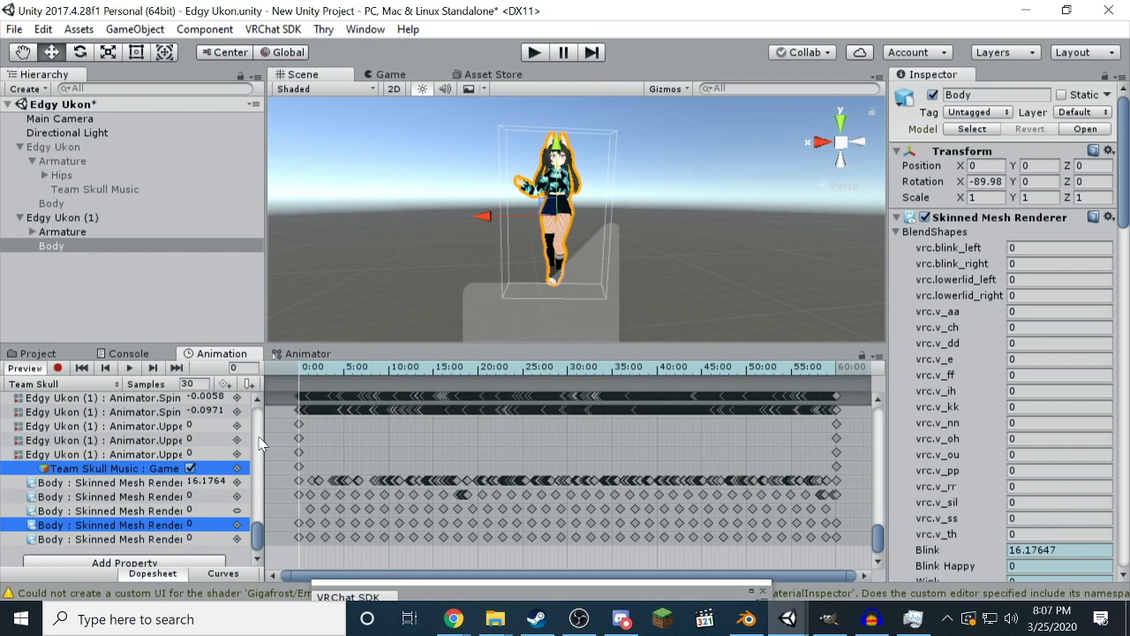
click(74, 218)
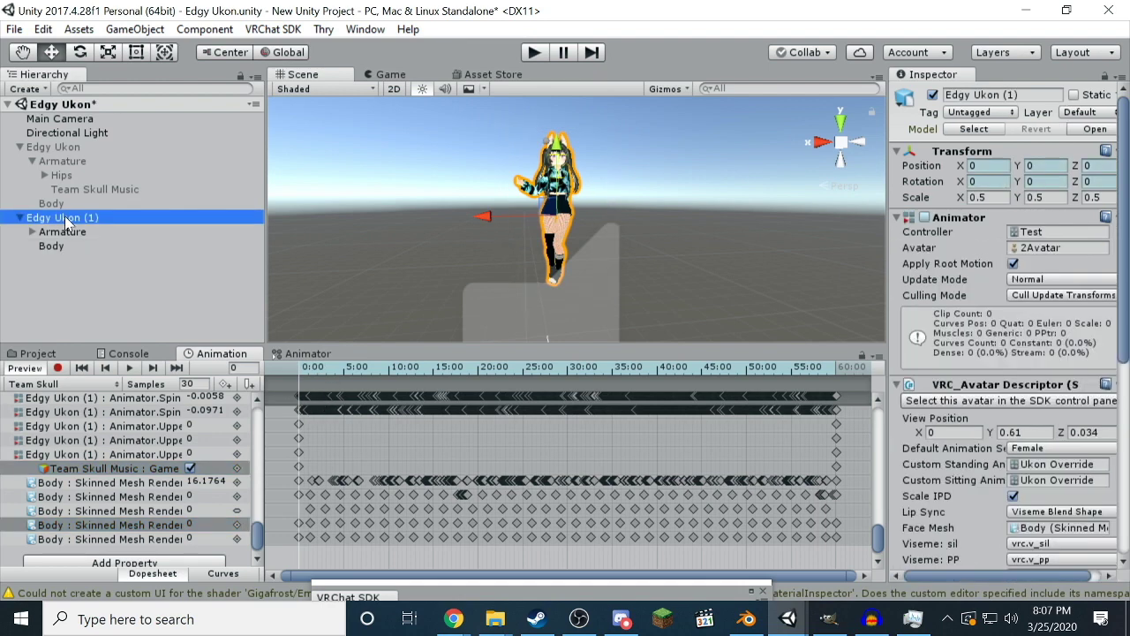
Scrub the dance through frame 444 and back to the start, then enter play mode
drag(303, 366, 839, 380)
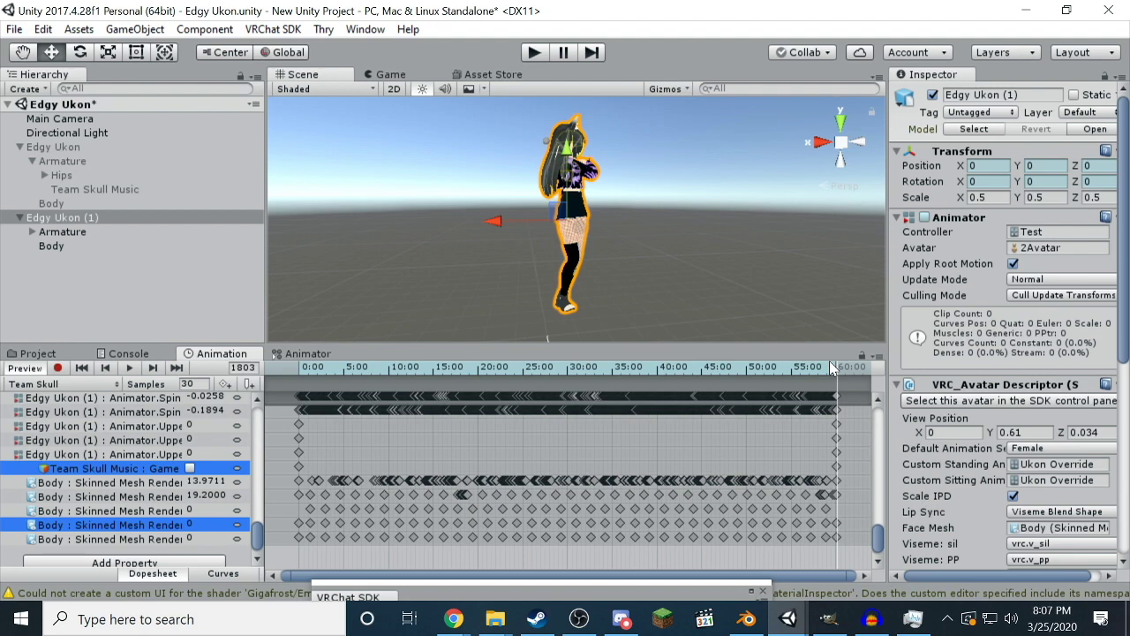
click(435, 371)
drag(396, 370, 298, 371)
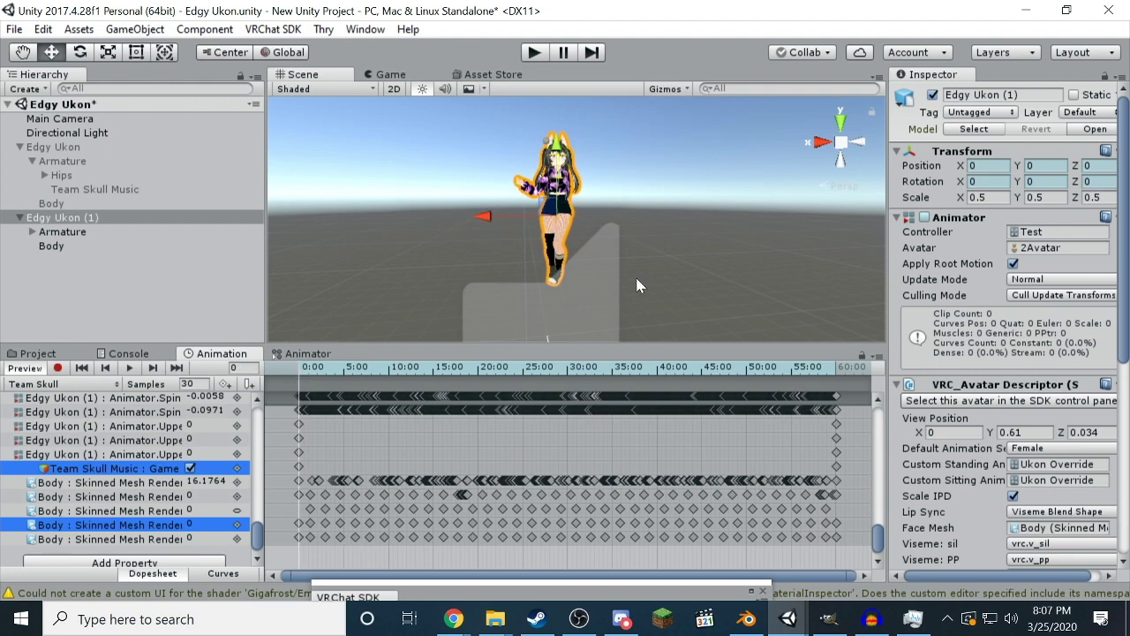
click(535, 53)
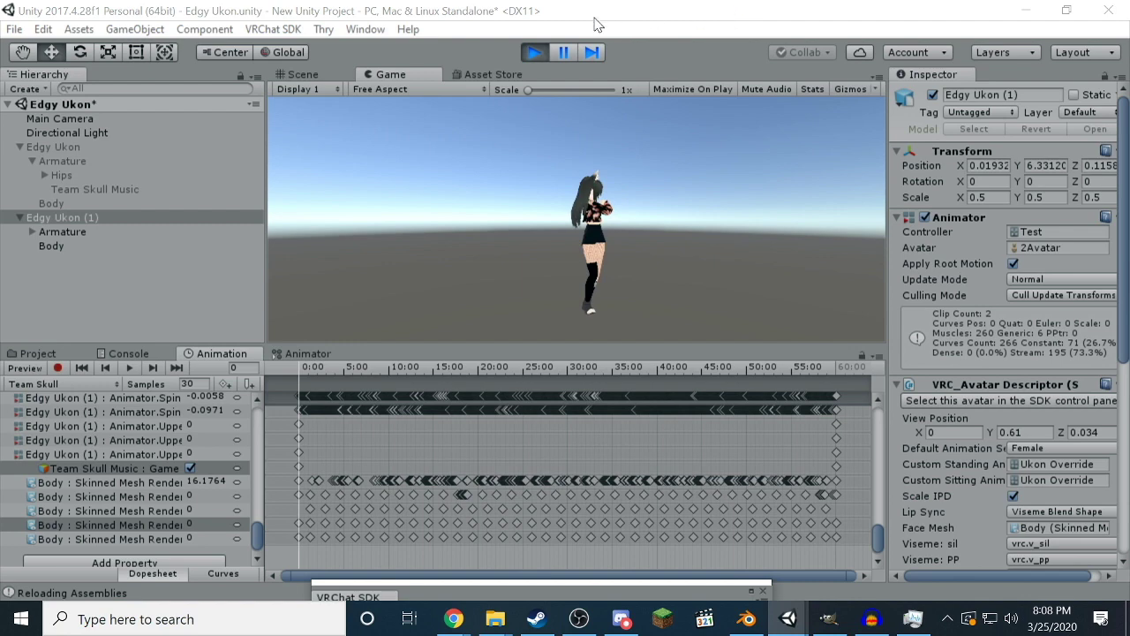
Stop play mode, delete the Edgy Ukon (1) copy and re-enable the original Edgy Ukon
click(533, 56)
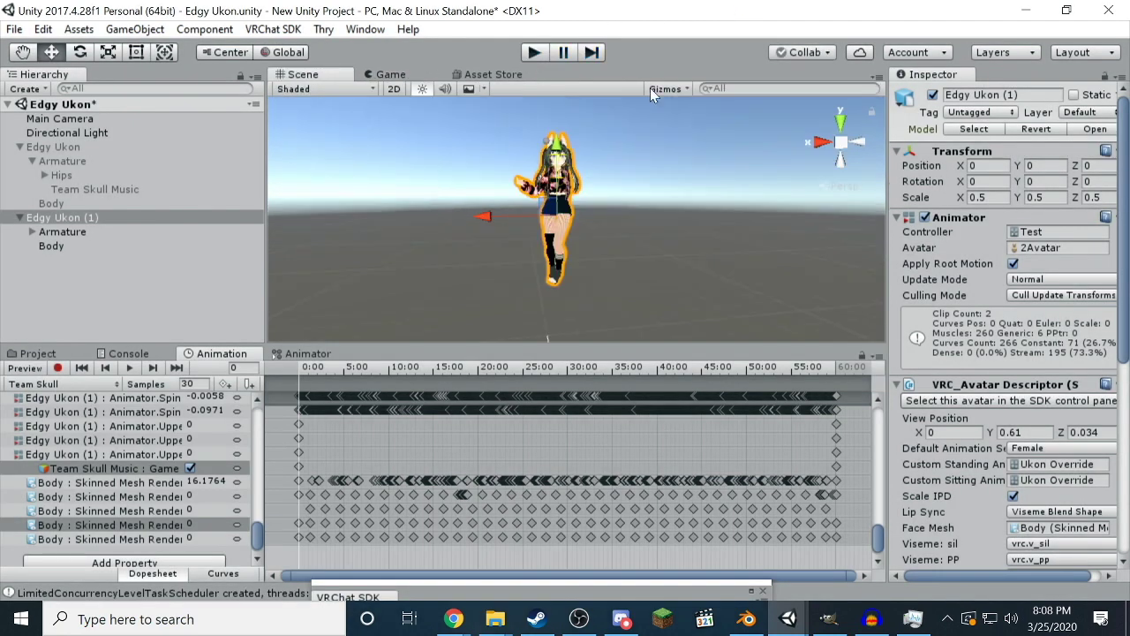
click(31, 353)
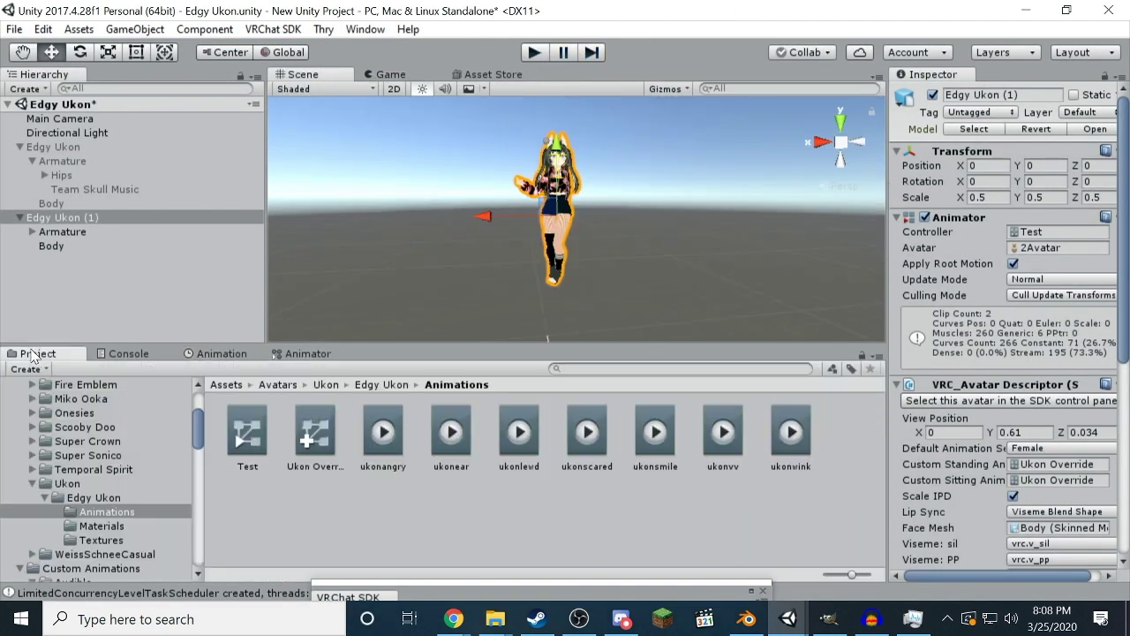
right_click(75, 216)
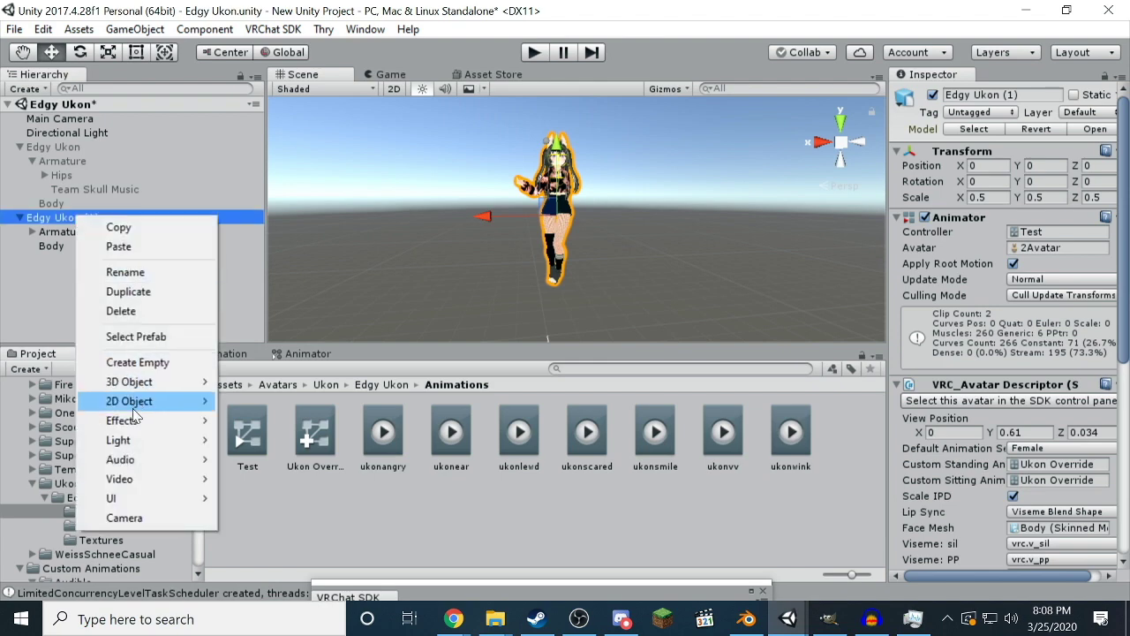
click(123, 311)
click(162, 149)
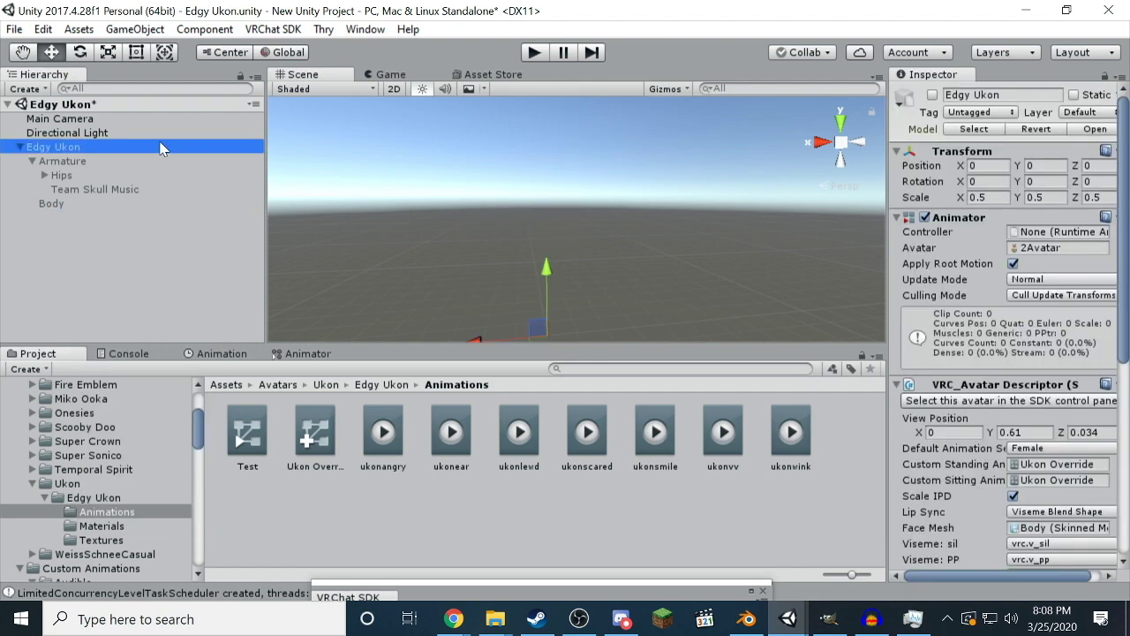
click(933, 95)
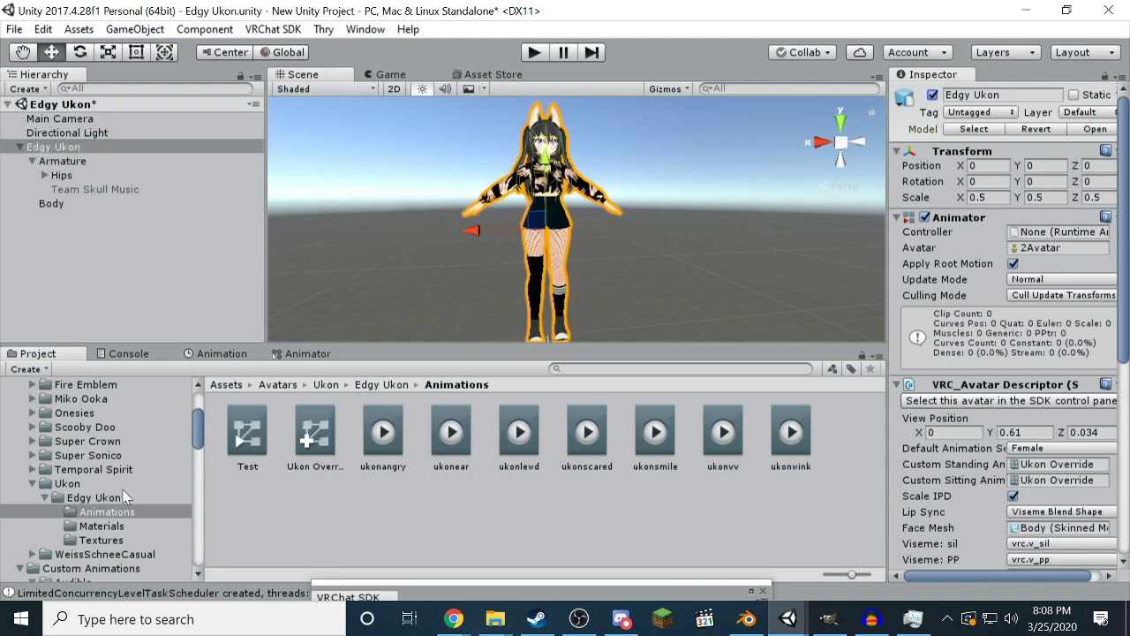
Assign the Team Skull clip to the EMOTE1 slot of Ukon Override
click(315, 432)
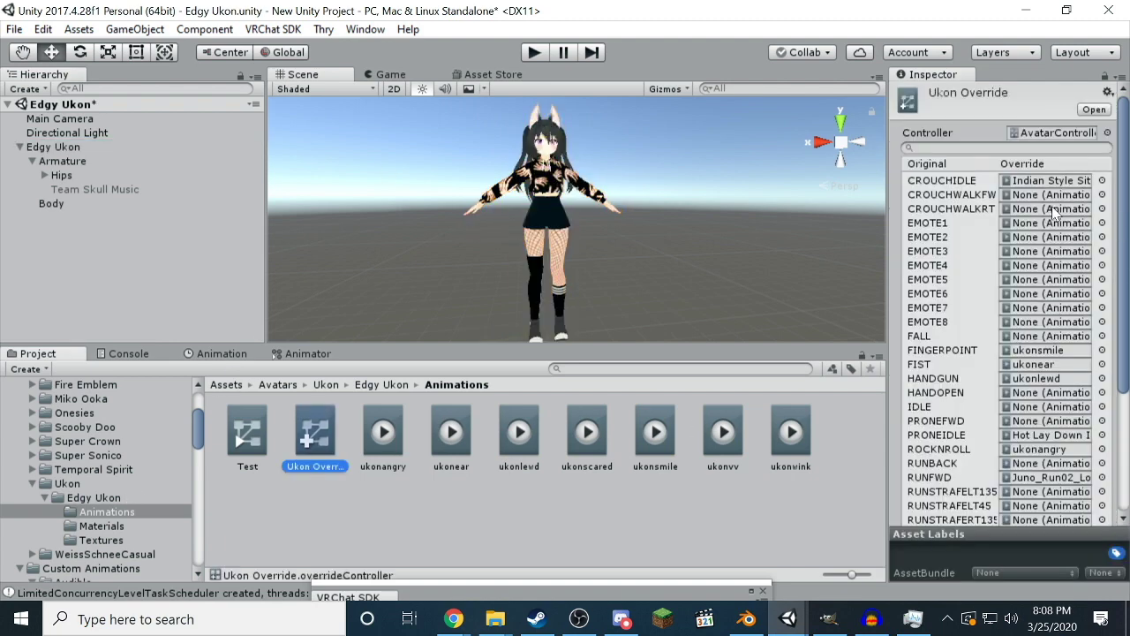
scroll(94, 486, down, 10)
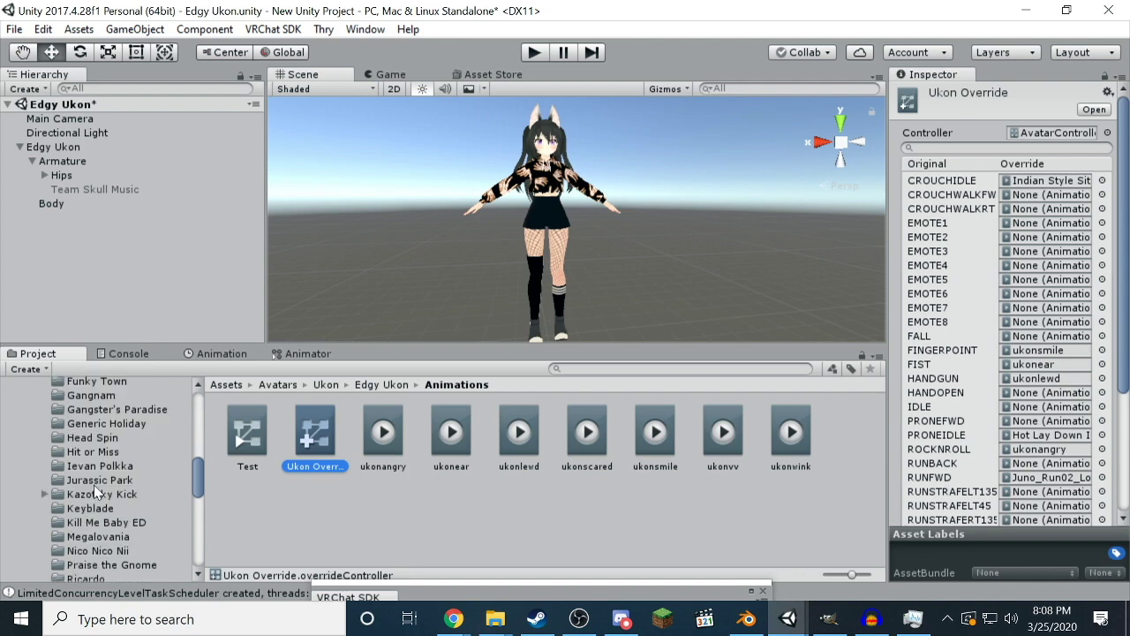
scroll(95, 488, down, 5)
scroll(94, 490, down, 3)
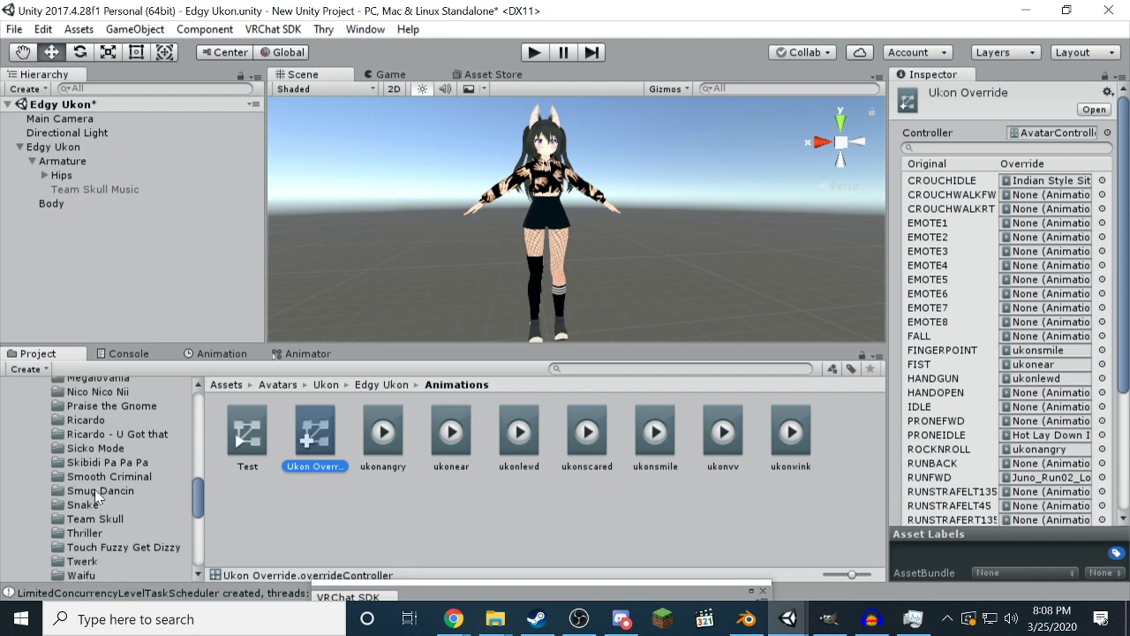
click(95, 466)
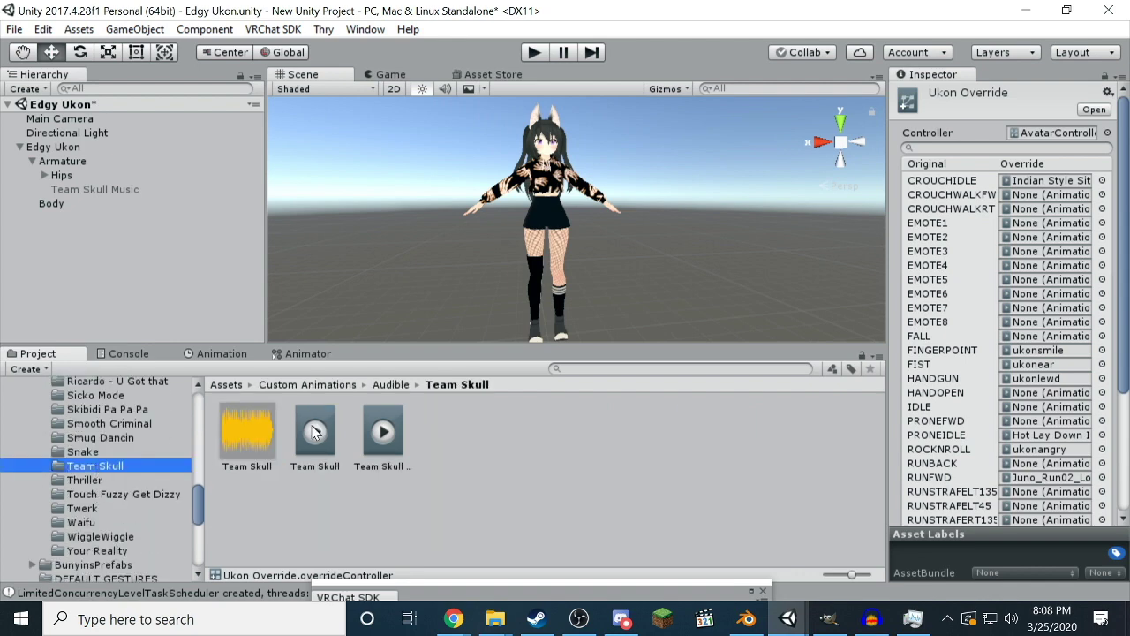
drag(316, 430, 1046, 240)
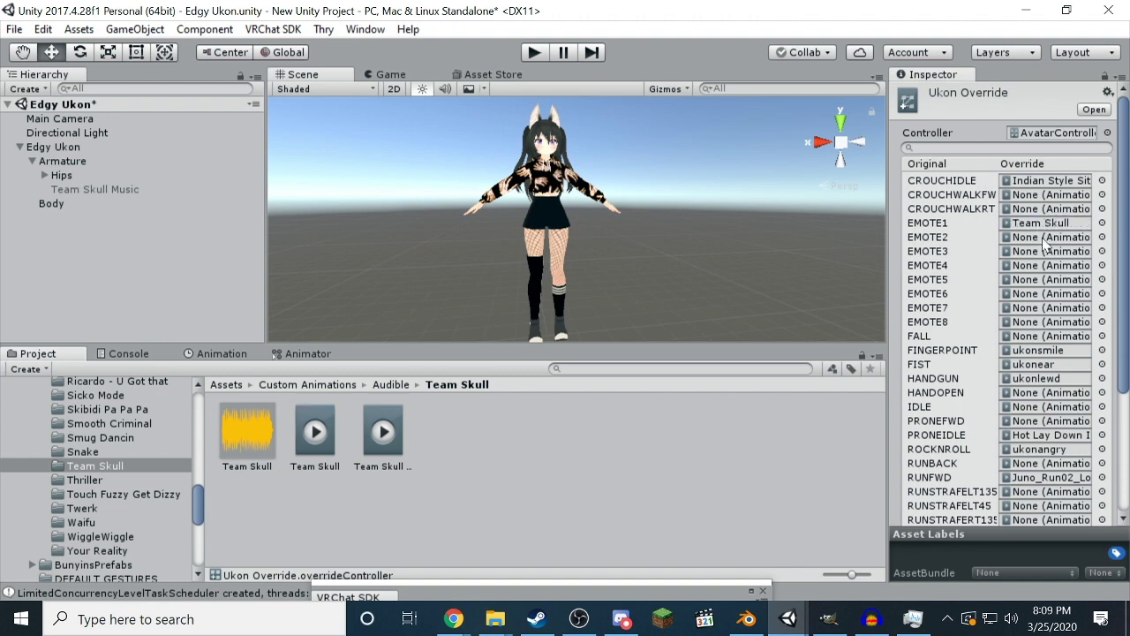
click(16, 29)
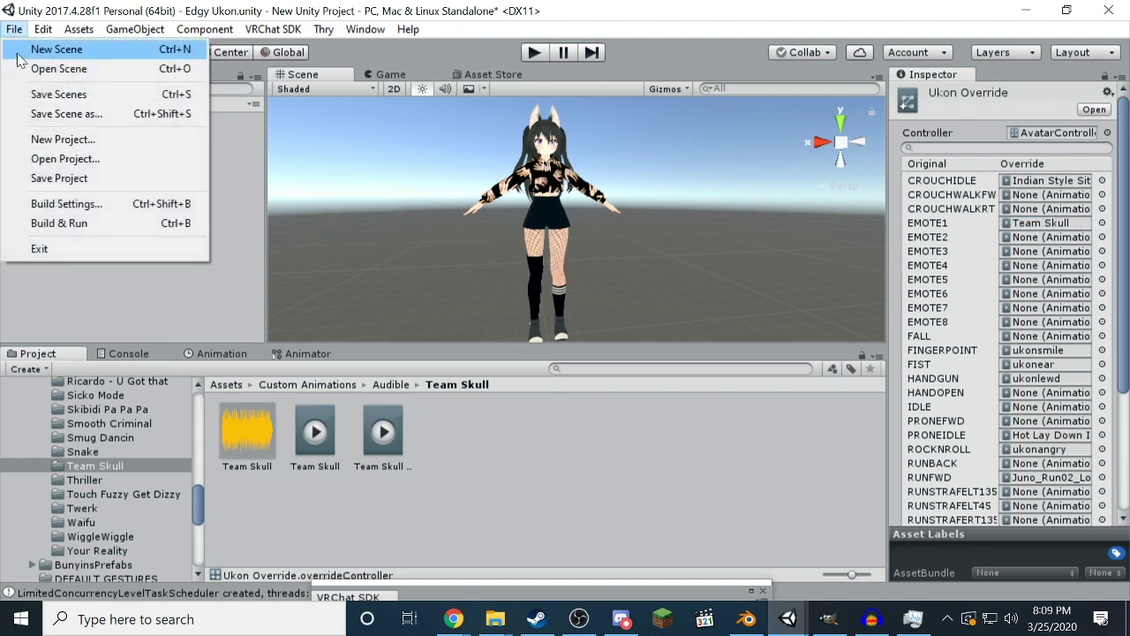
Save the scene and drag Team Skull Music into the Team Skull folder as a prefab
click(44, 96)
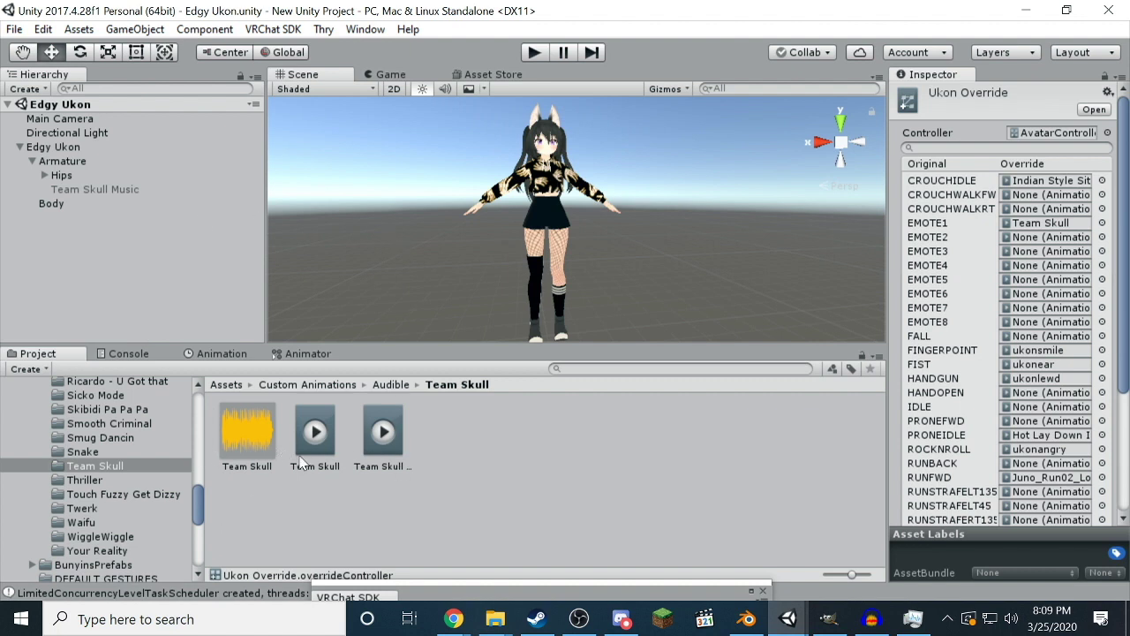
scroll(75, 497, up, 3)
scroll(75, 498, up, 9)
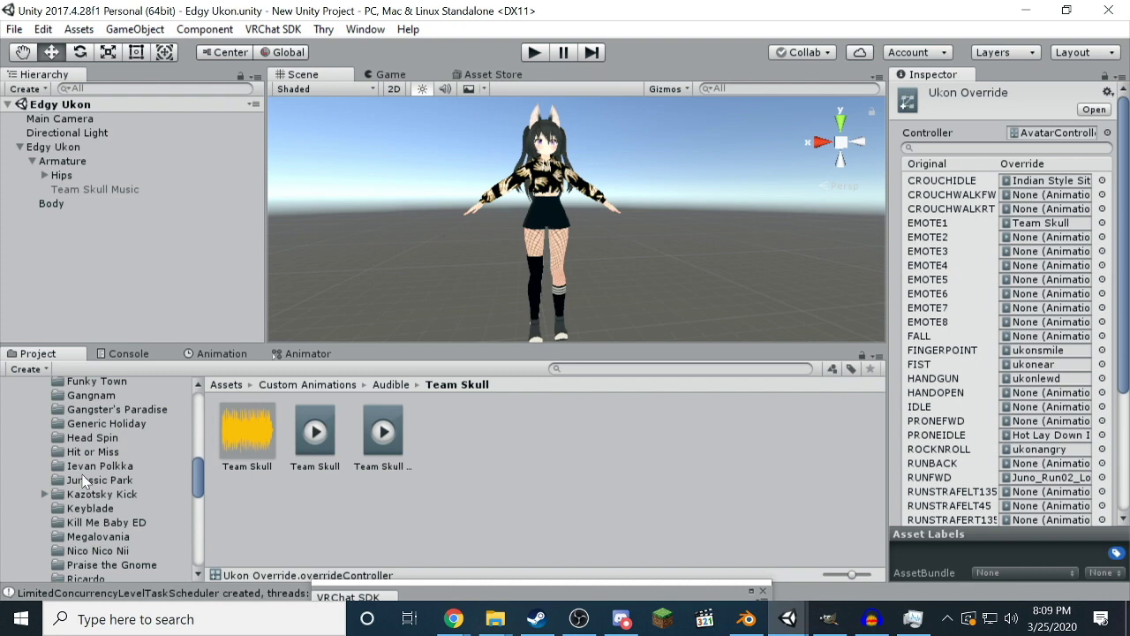
scroll(79, 490, down, 10)
scroll(89, 477, up, 7)
scroll(87, 476, up, 4)
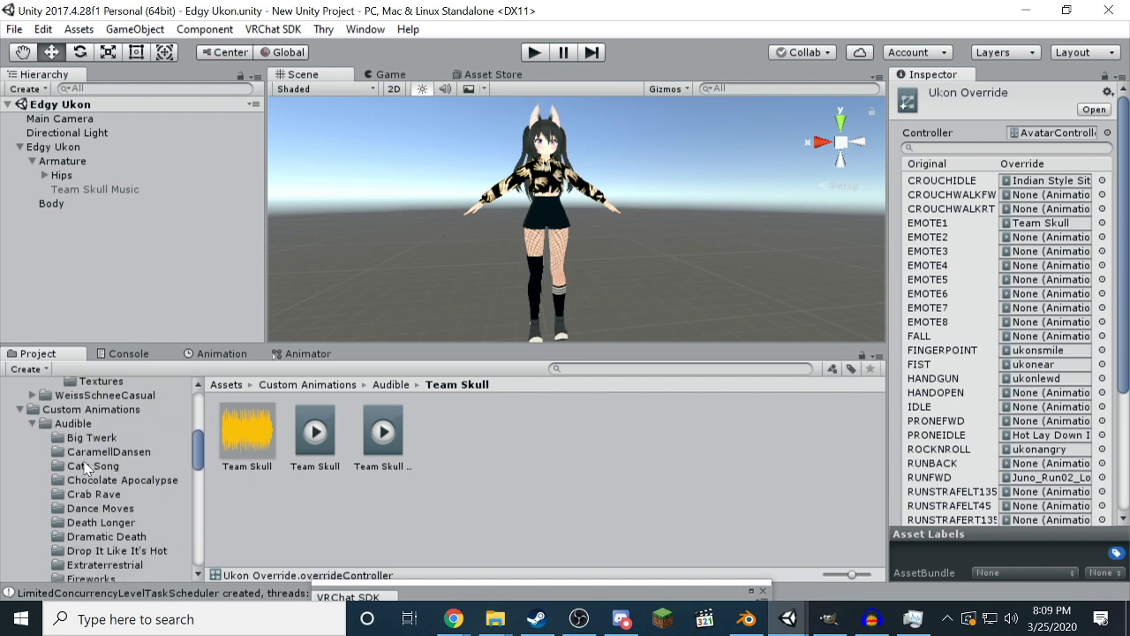
scroll(95, 418, down, 7)
scroll(98, 434, down, 5)
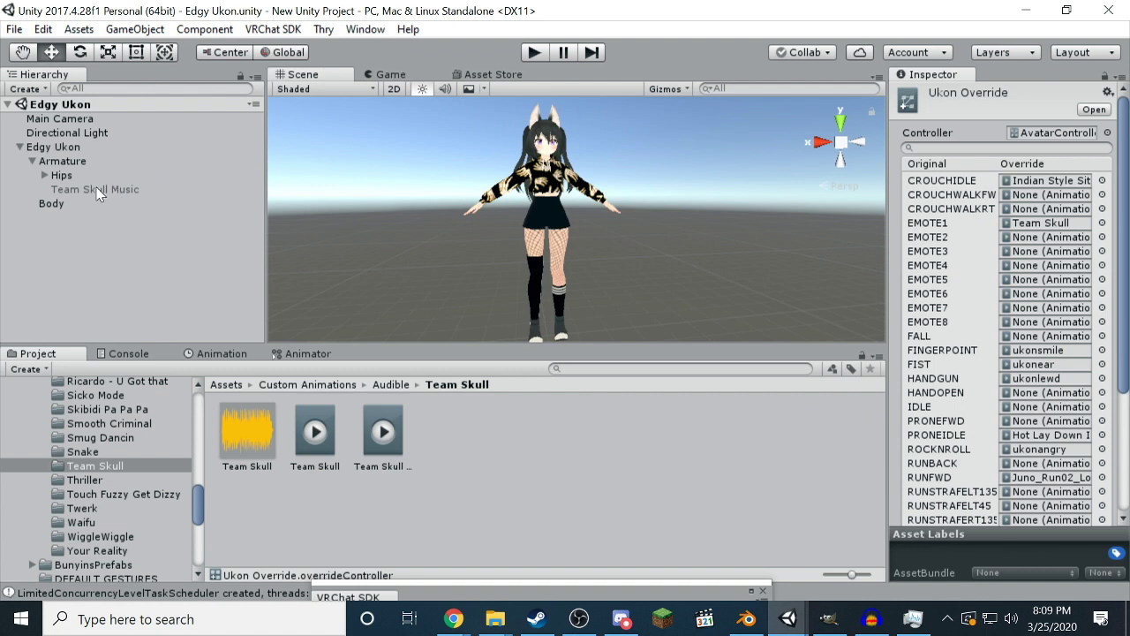
drag(97, 195, 483, 449)
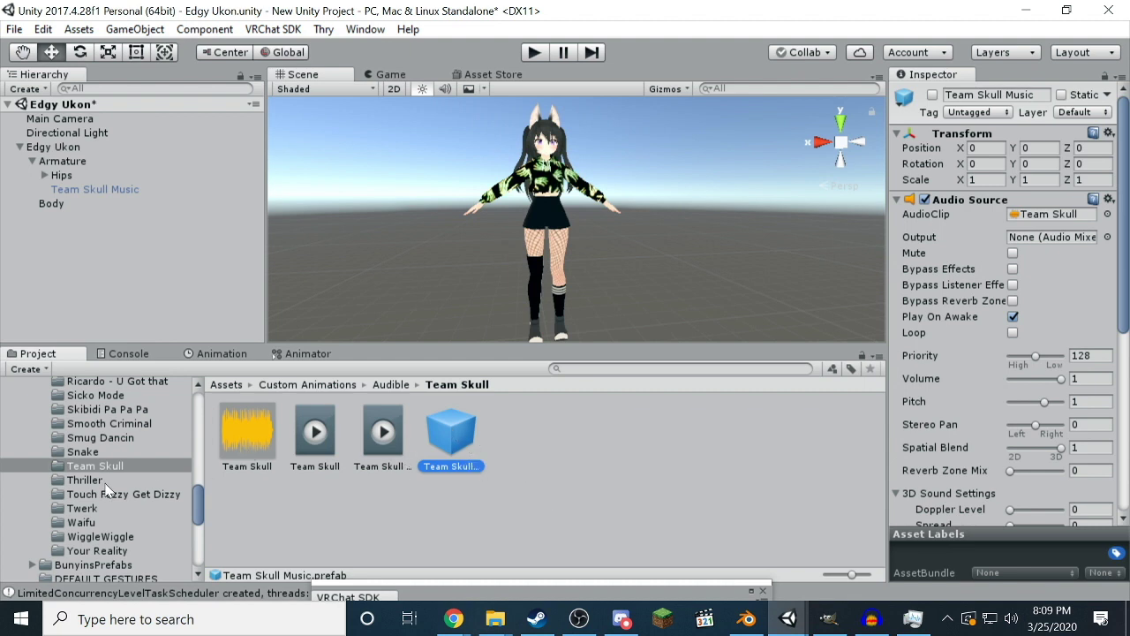
Browse to Avatars > Scooby Doo > Shaggy and open the shaggy scene
scroll(94, 497, up, 10)
scroll(94, 497, up, 6)
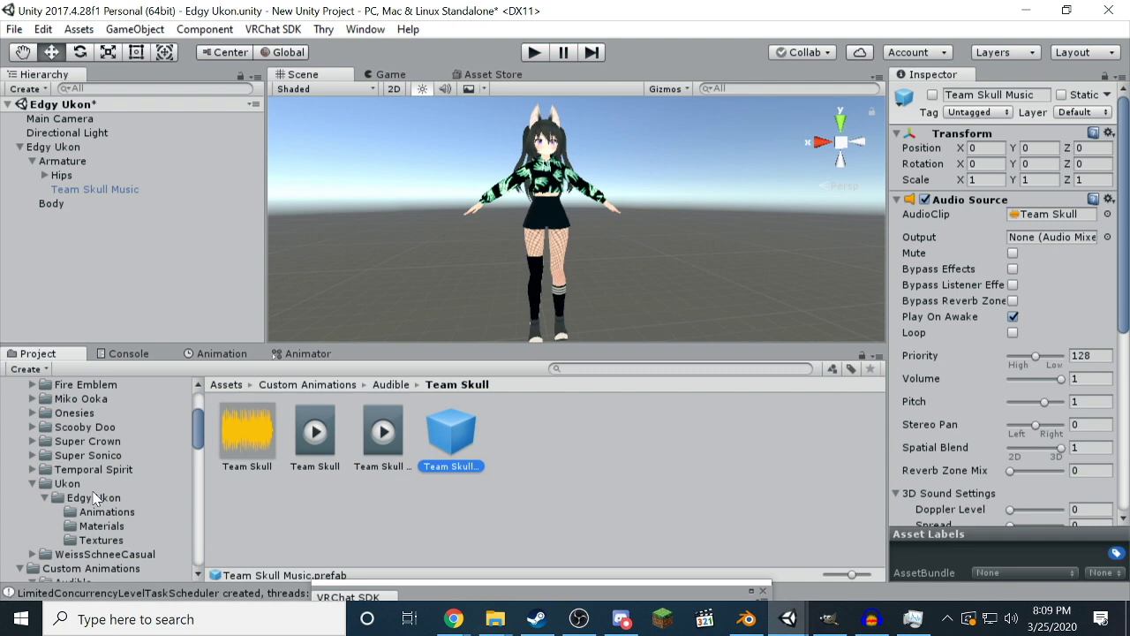
click(32, 479)
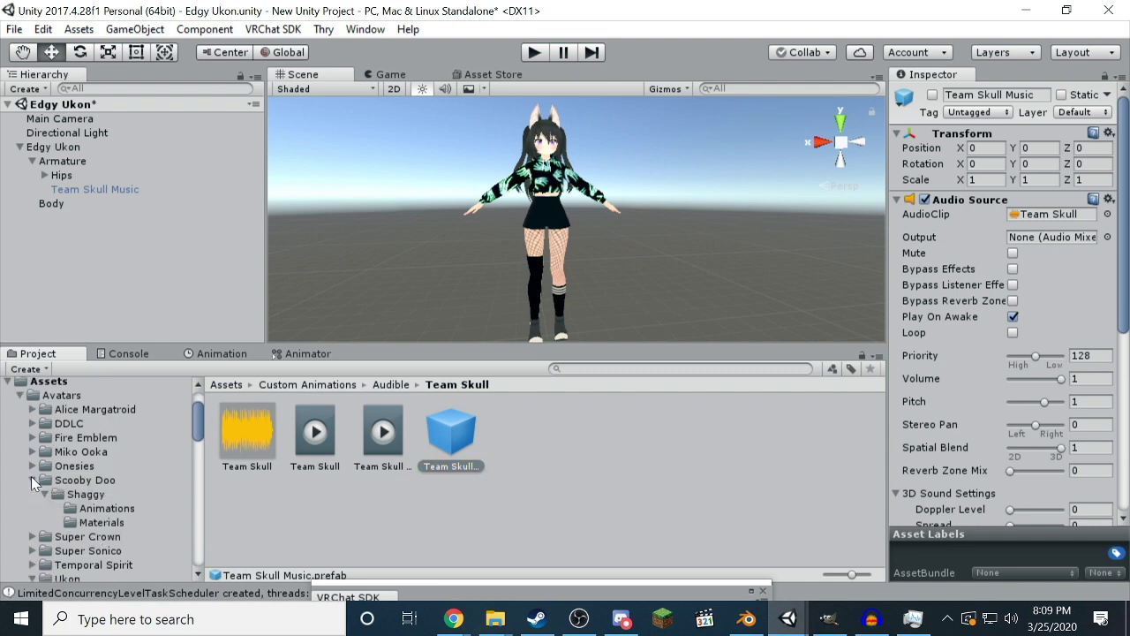
click(80, 494)
double_click(455, 432)
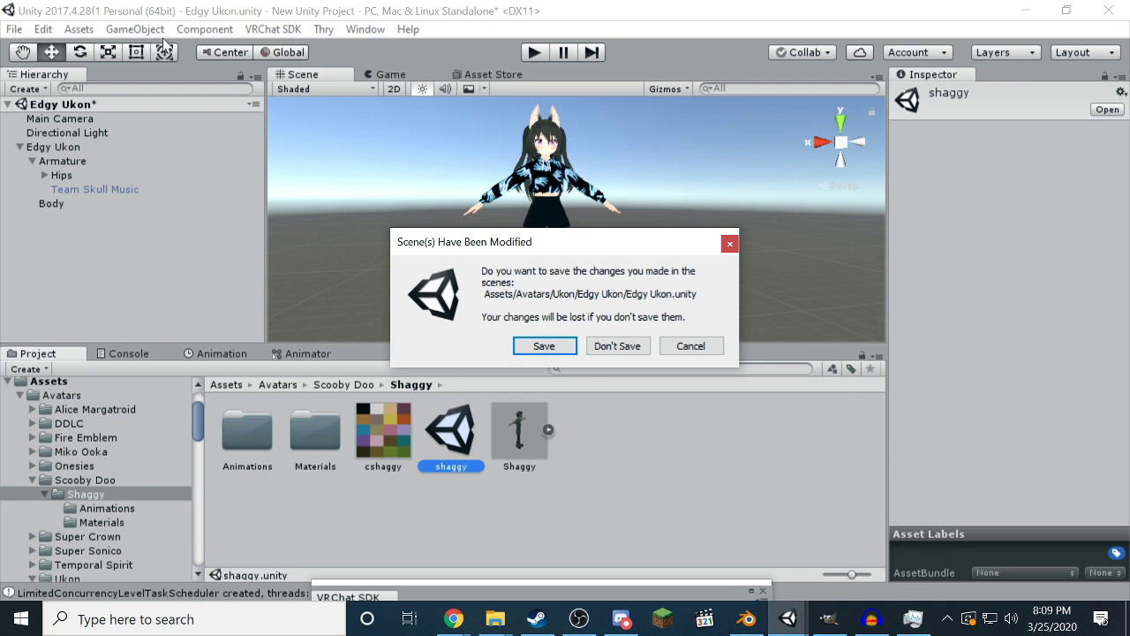
Save the Edgy Ukon scene and look through Shaggy's Animations folder and clips
click(547, 348)
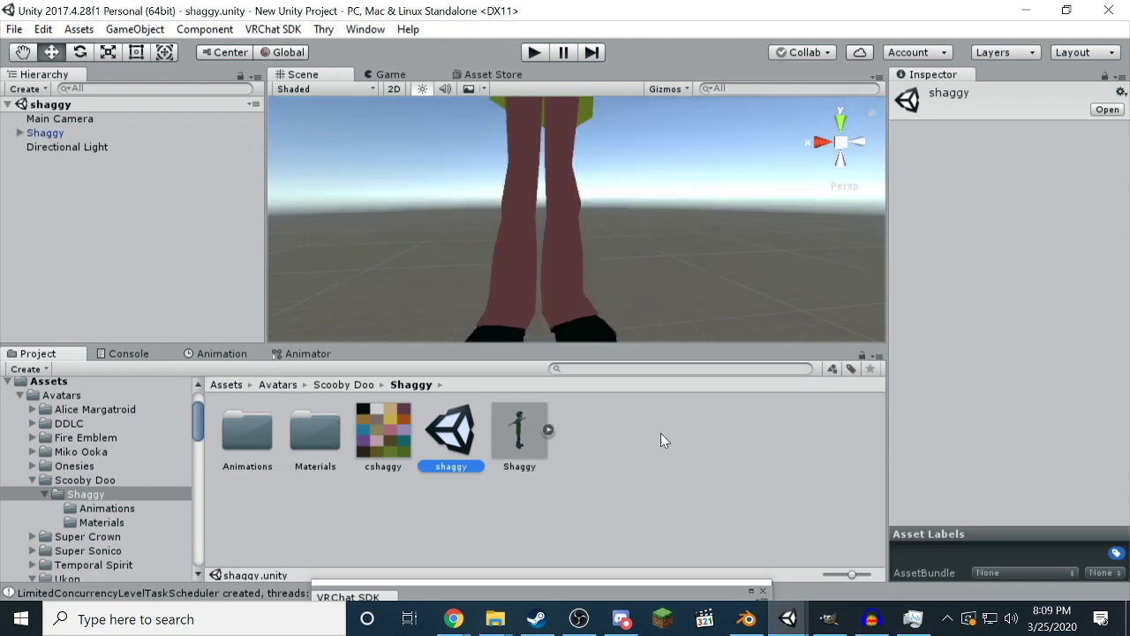
scroll(628, 212, down, 5)
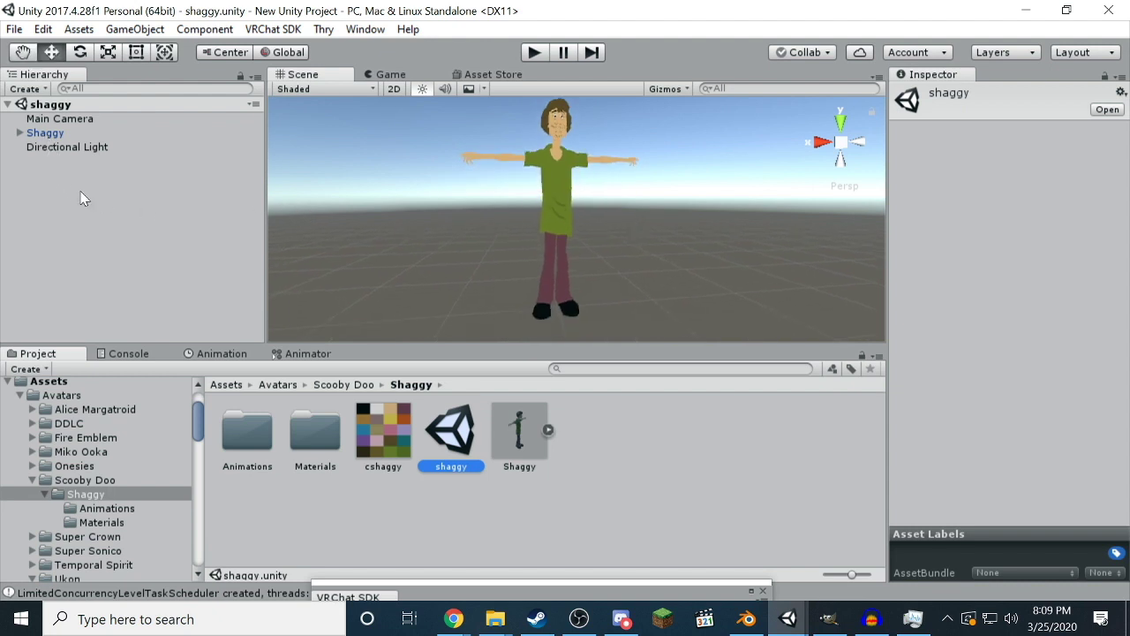
click(256, 450)
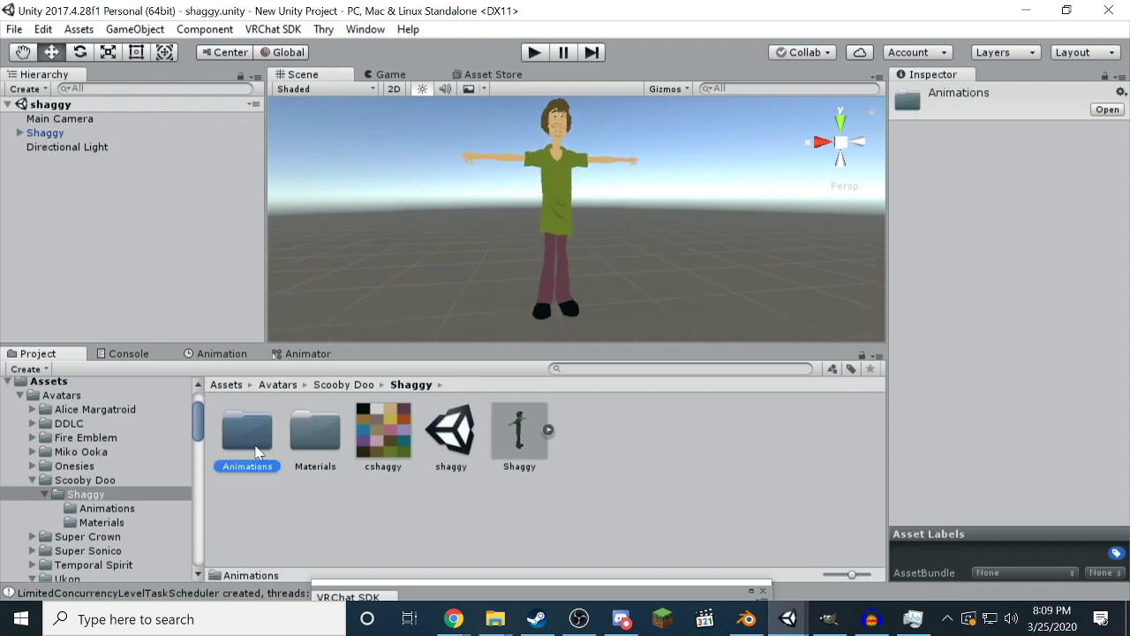
click(49, 132)
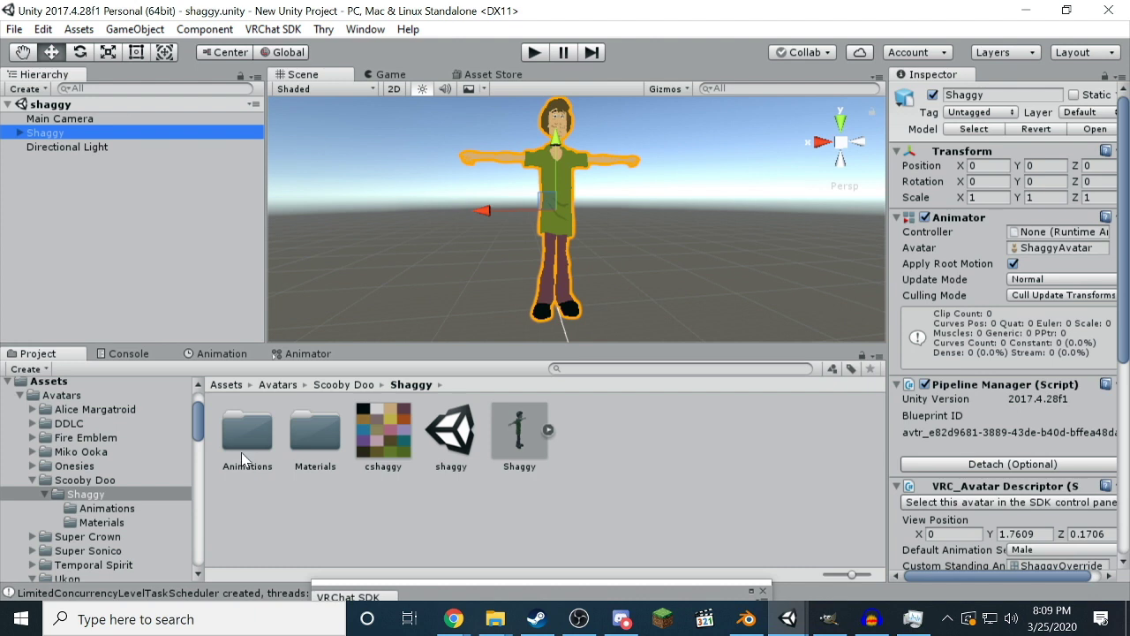
click(89, 507)
scroll(82, 477, down, 5)
scroll(82, 476, down, 6)
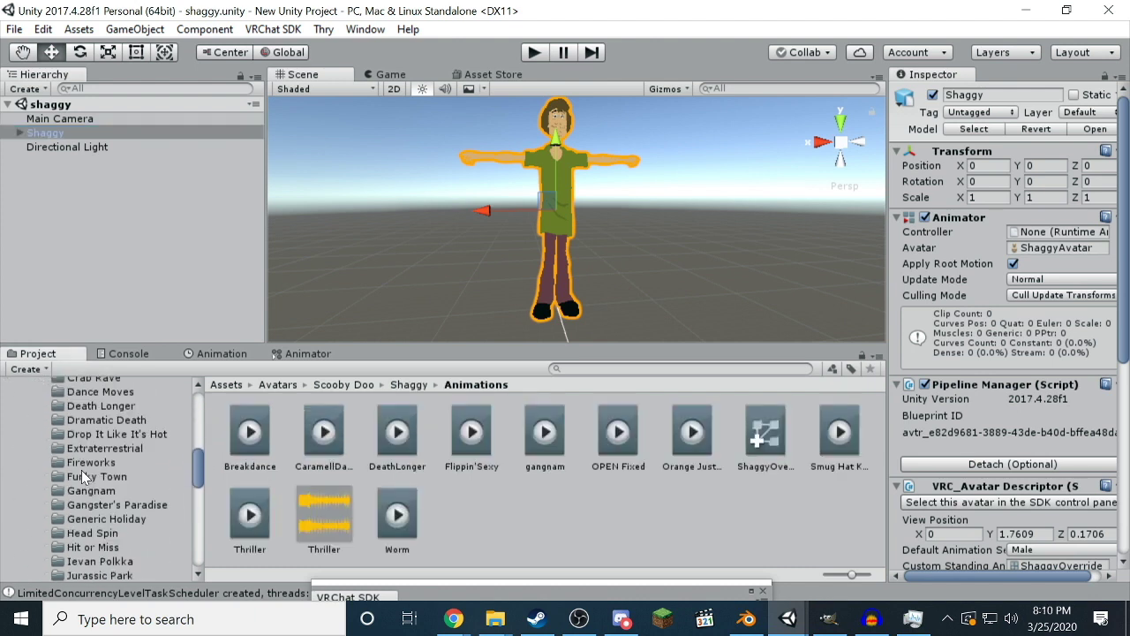
scroll(110, 450, down, 4)
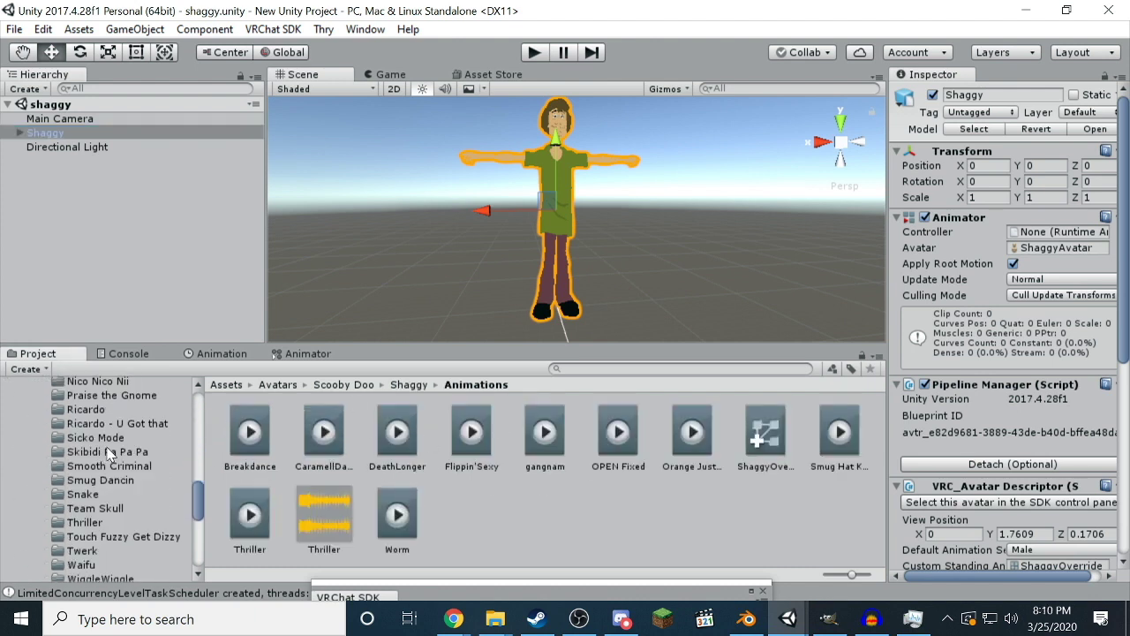
Place the Team Skull Music prefab under Shaggy > Armature in the Hierarchy
click(35, 132)
click(19, 133)
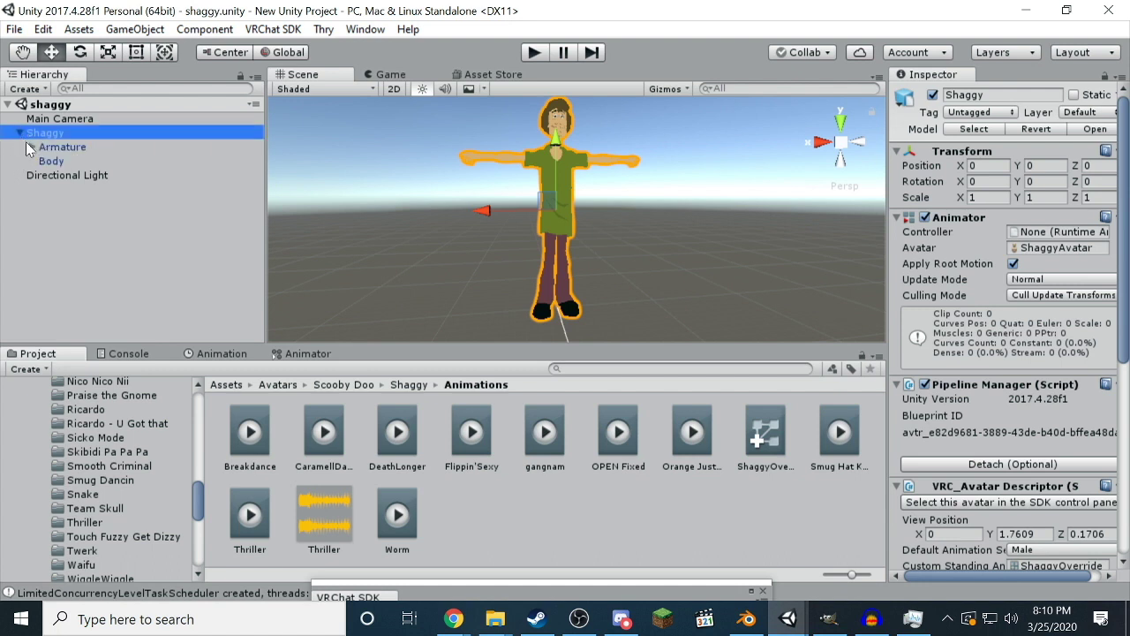
click(32, 146)
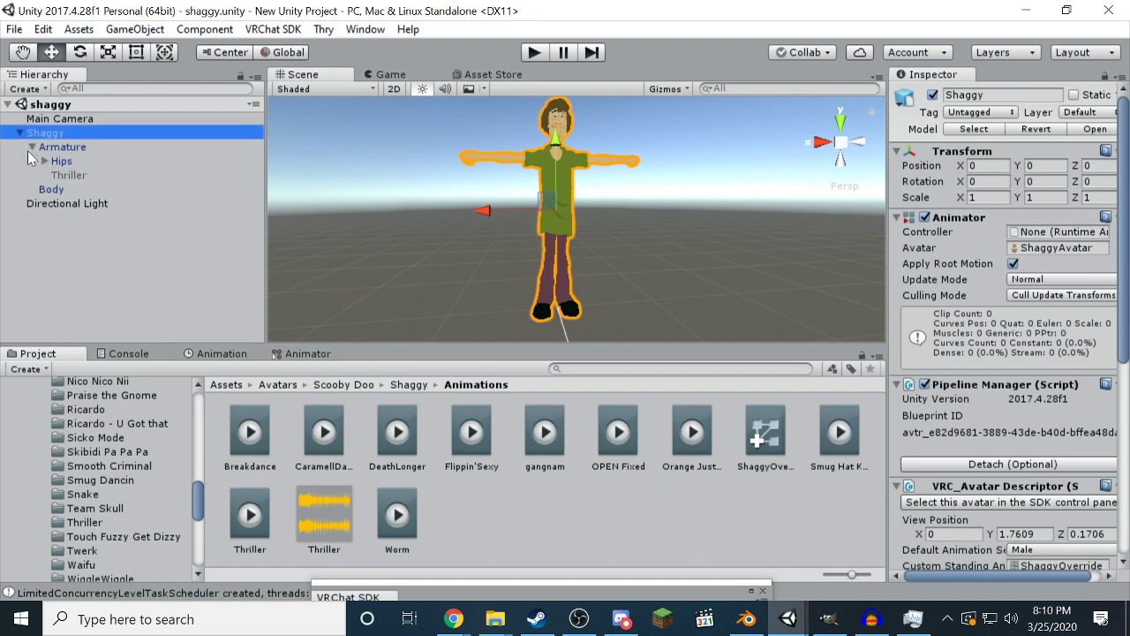
click(114, 507)
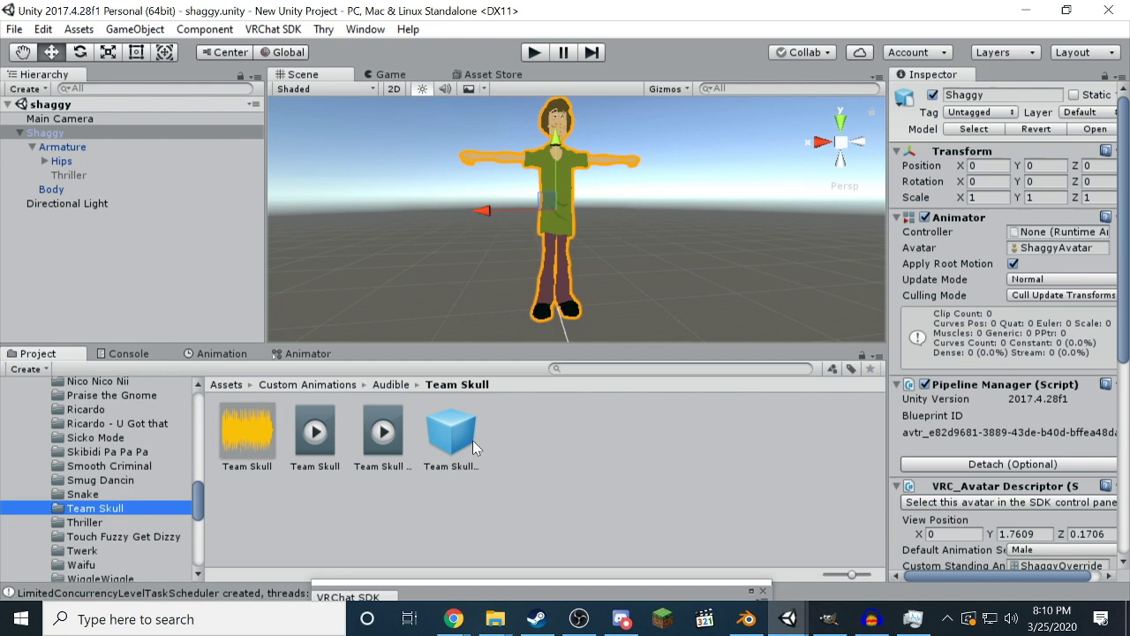
drag(472, 439, 84, 149)
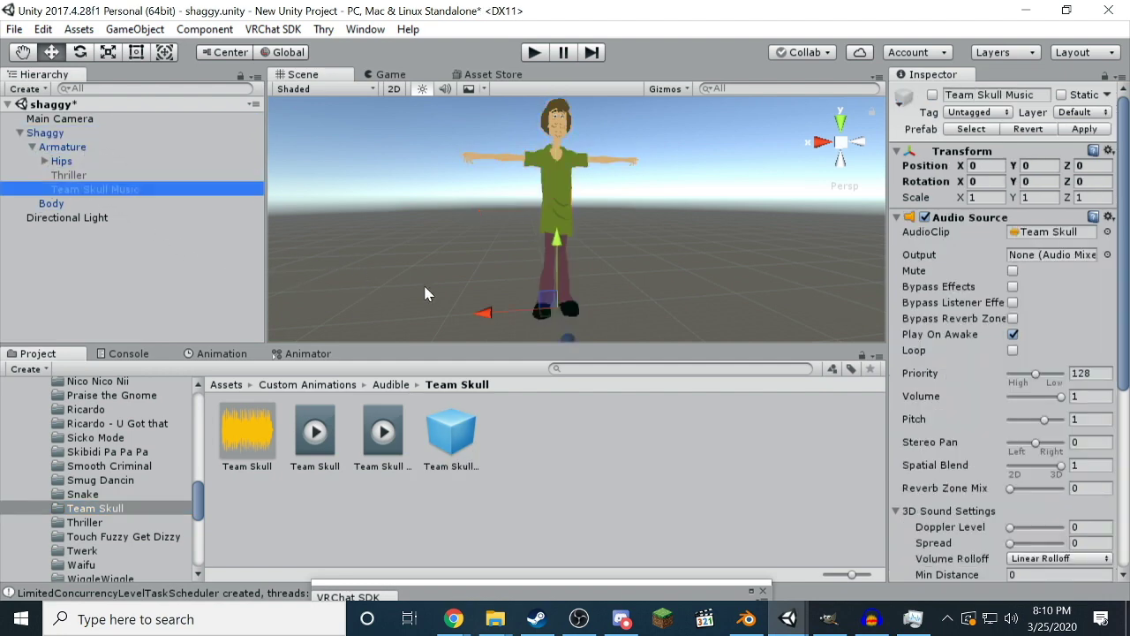
scroll(129, 470, up, 6)
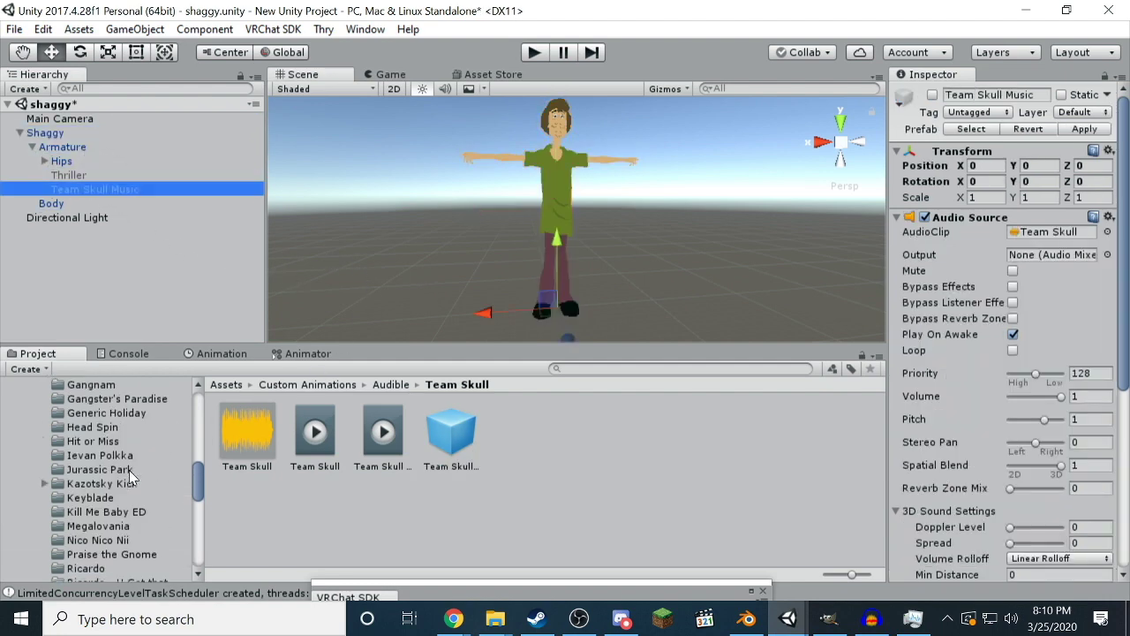
scroll(129, 469, up, 12)
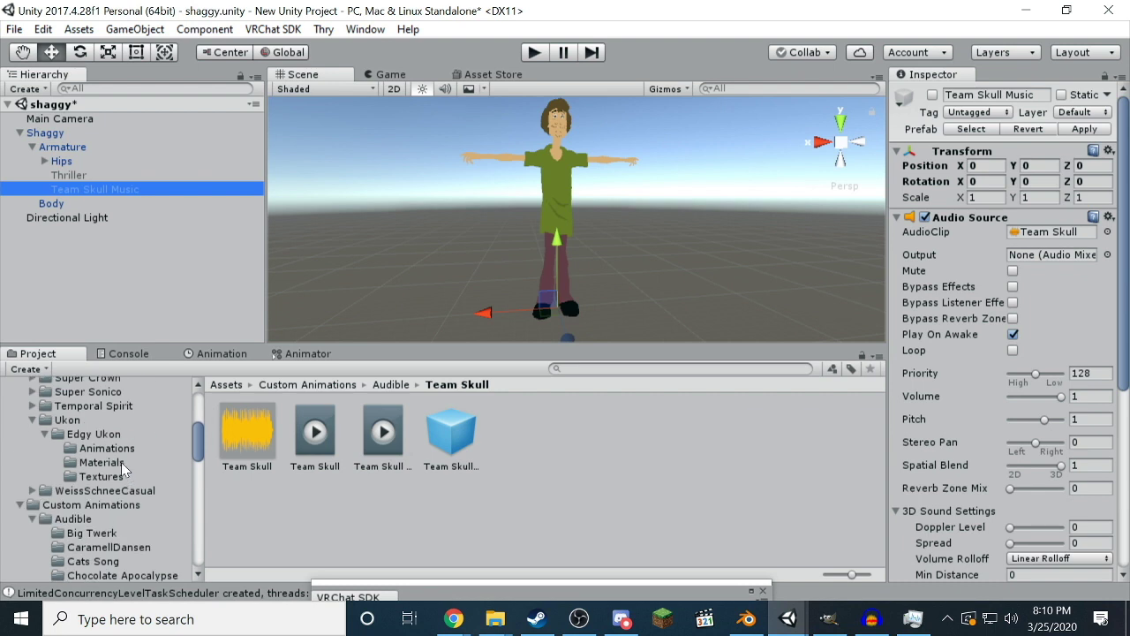
scroll(121, 462, up, 6)
click(107, 510)
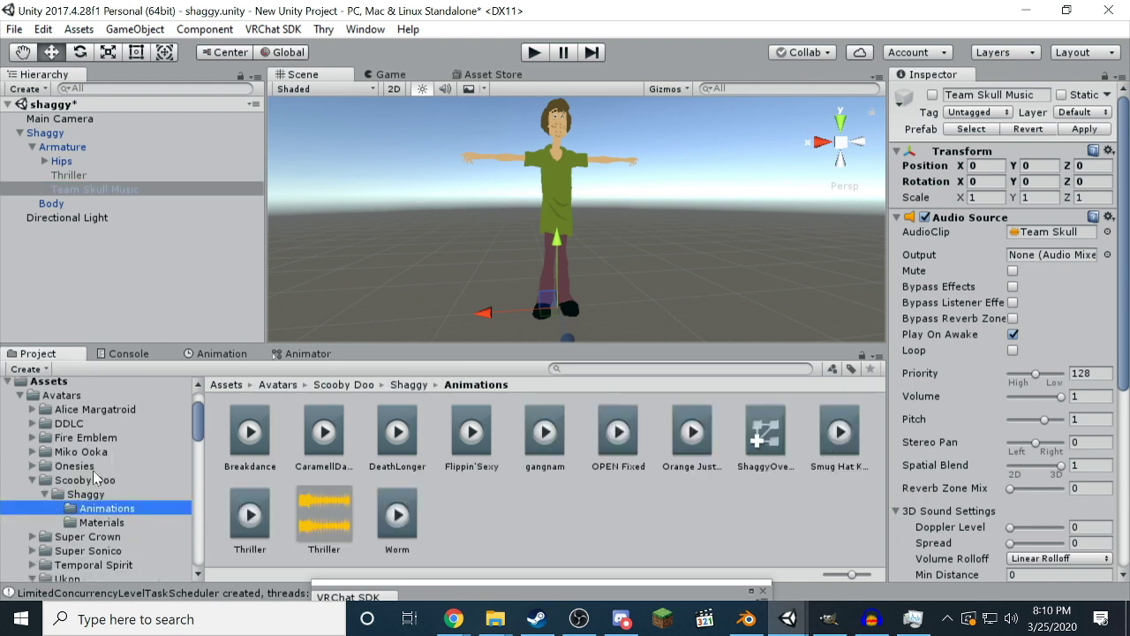
click(766, 442)
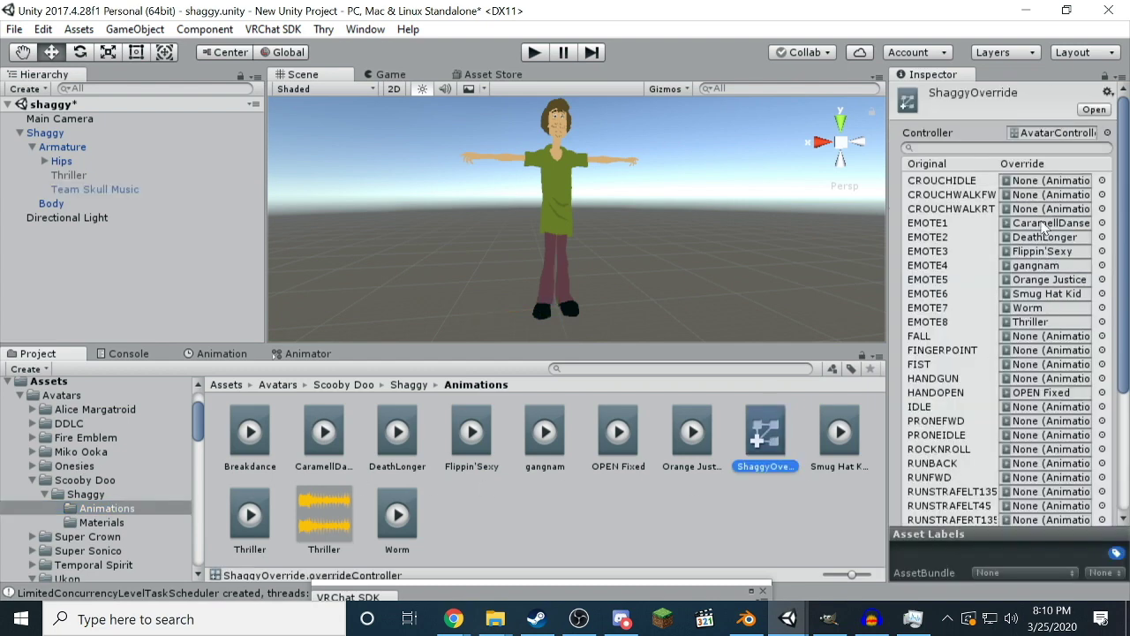
scroll(119, 488, down, 5)
scroll(113, 490, down, 4)
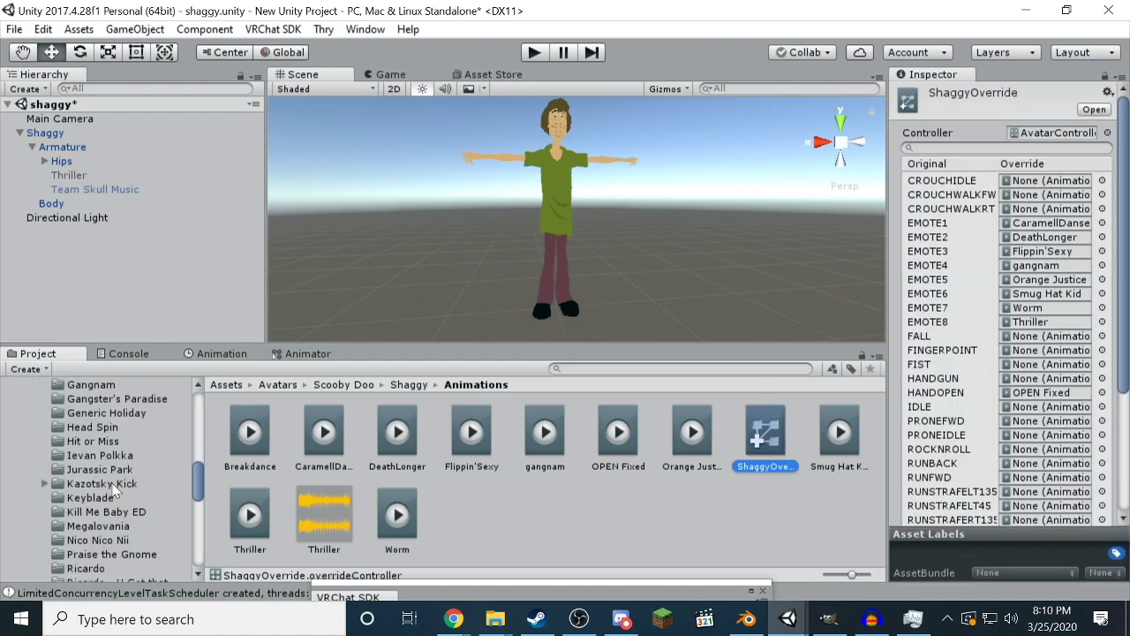
scroll(113, 490, up, 2)
scroll(172, 436, down, 3)
click(98, 508)
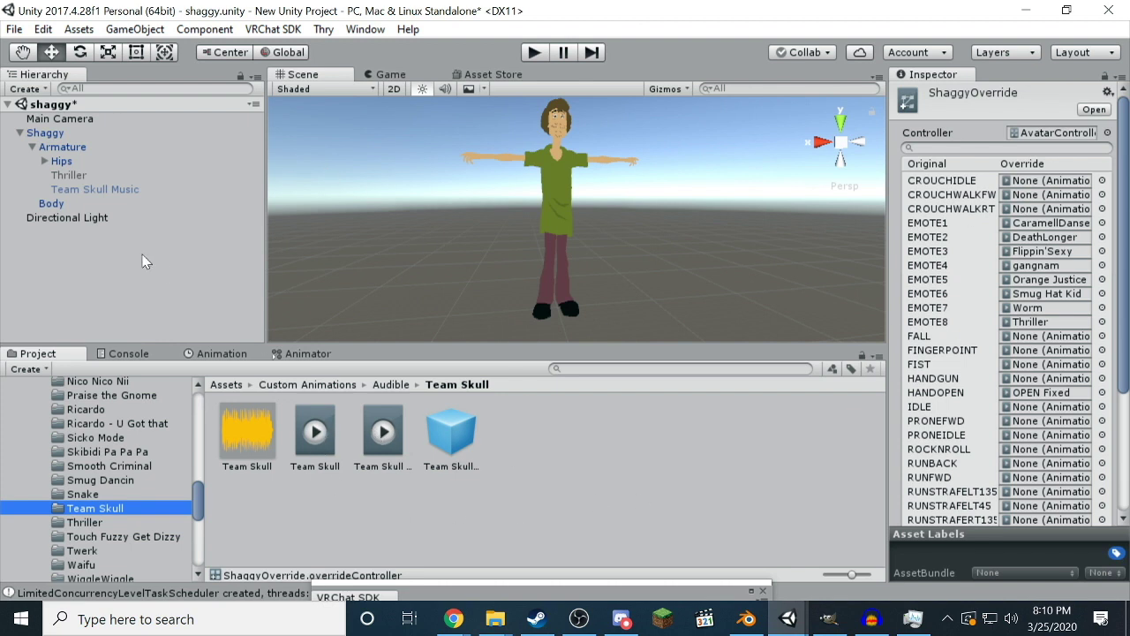
click(95, 189)
scroll(985, 340, down, 5)
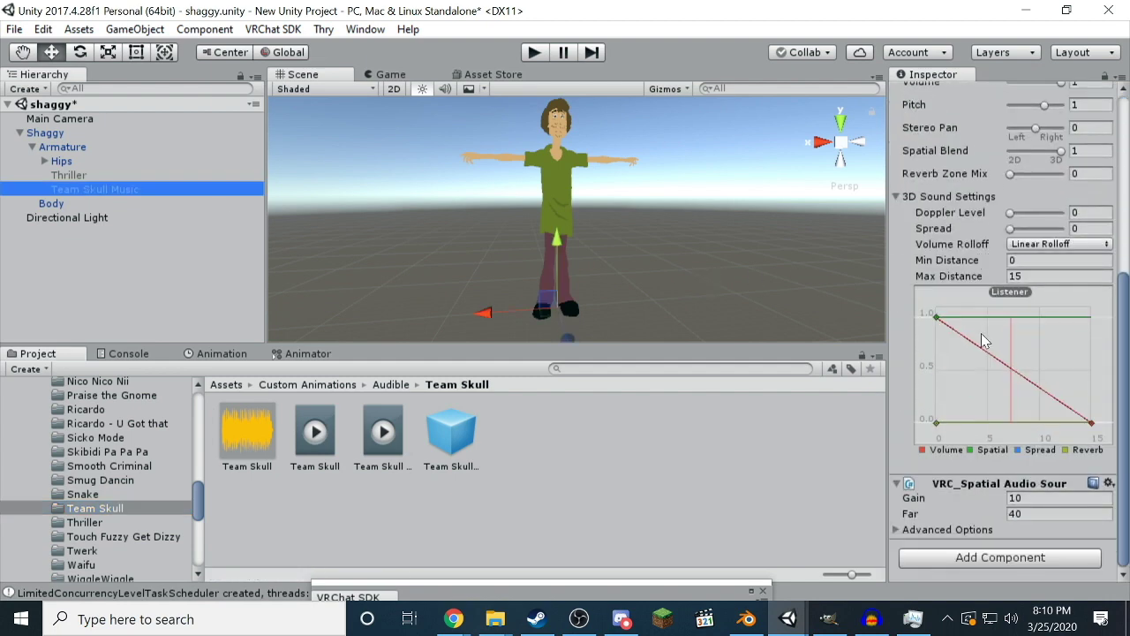
scroll(981, 335, up, 5)
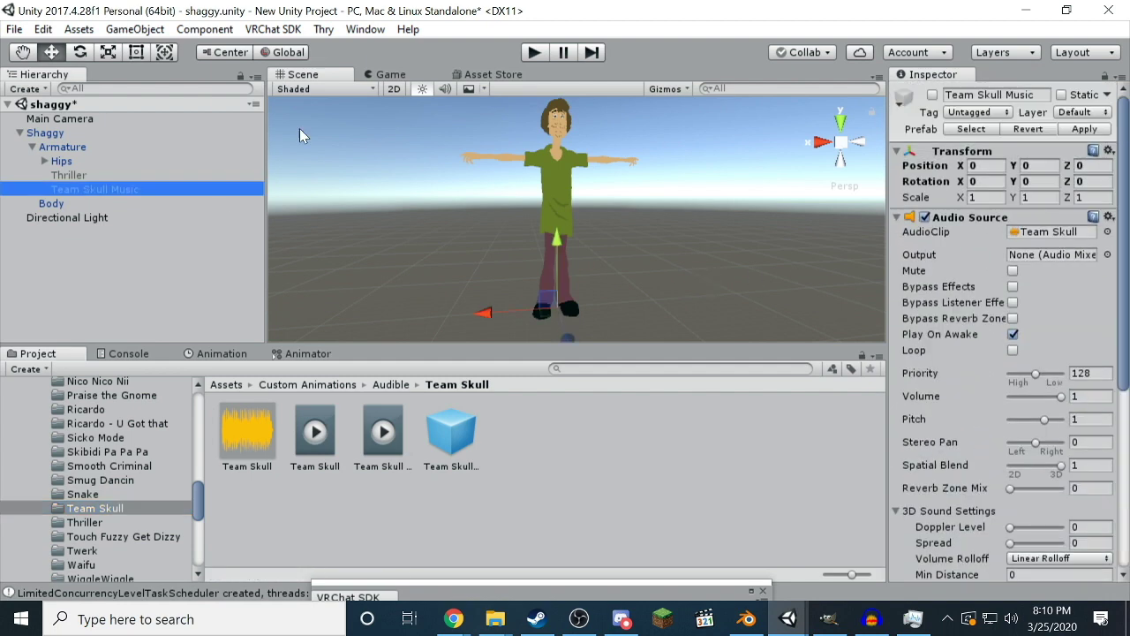
click(56, 134)
key(ctrl+d)
Drop the Team Skull clip on Shaggy (1) and open the generated Shaggy (1) controller's graph
click(56, 134)
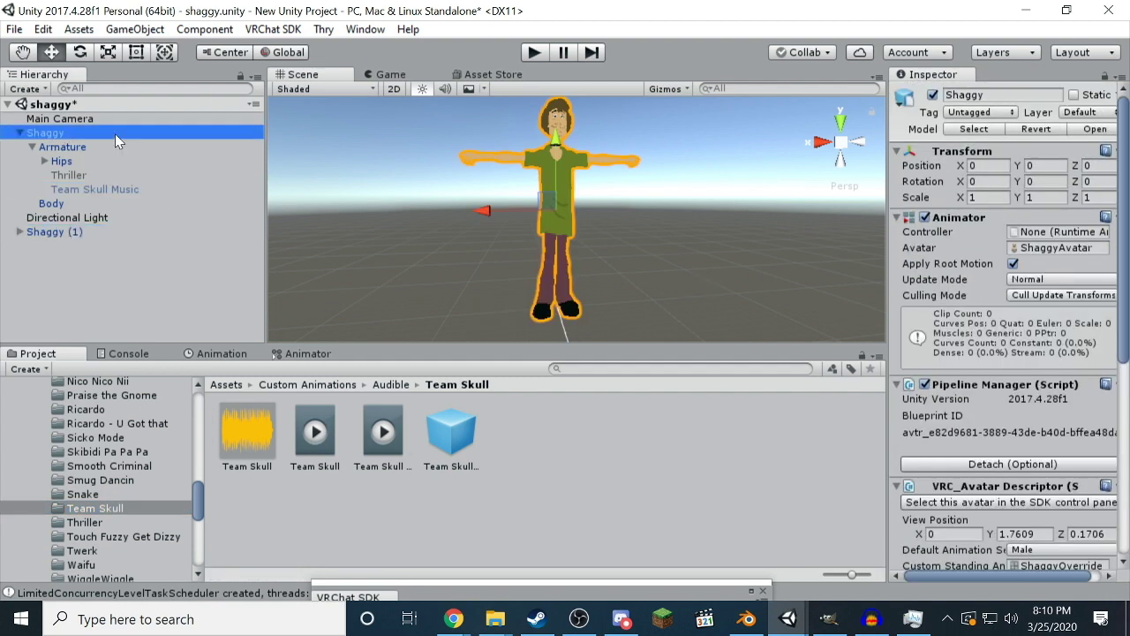
click(439, 108)
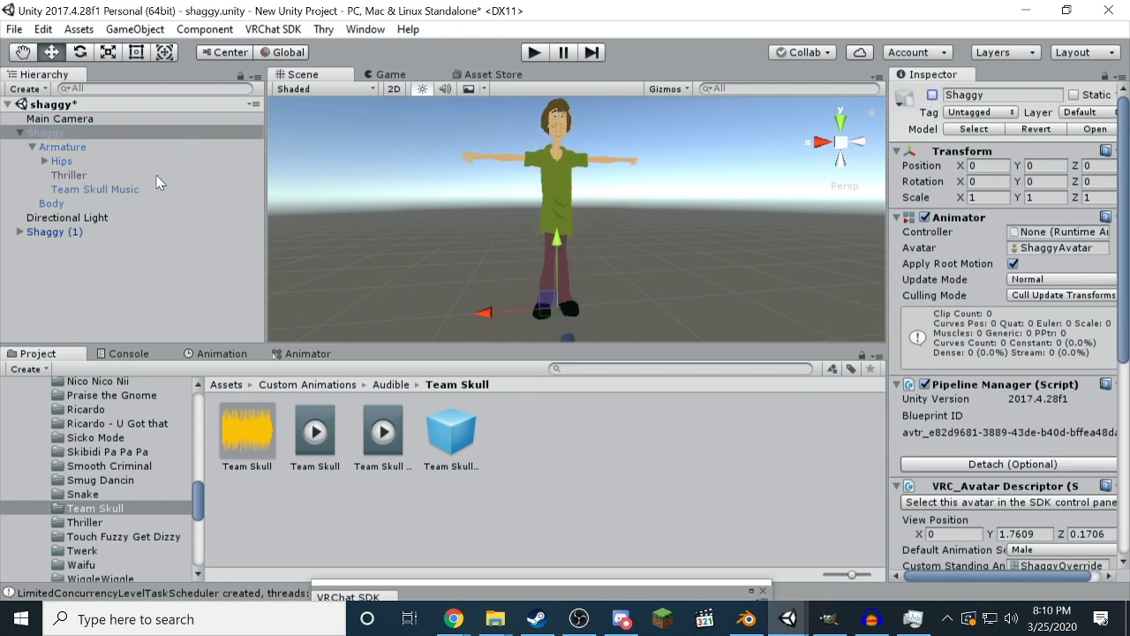
click(52, 230)
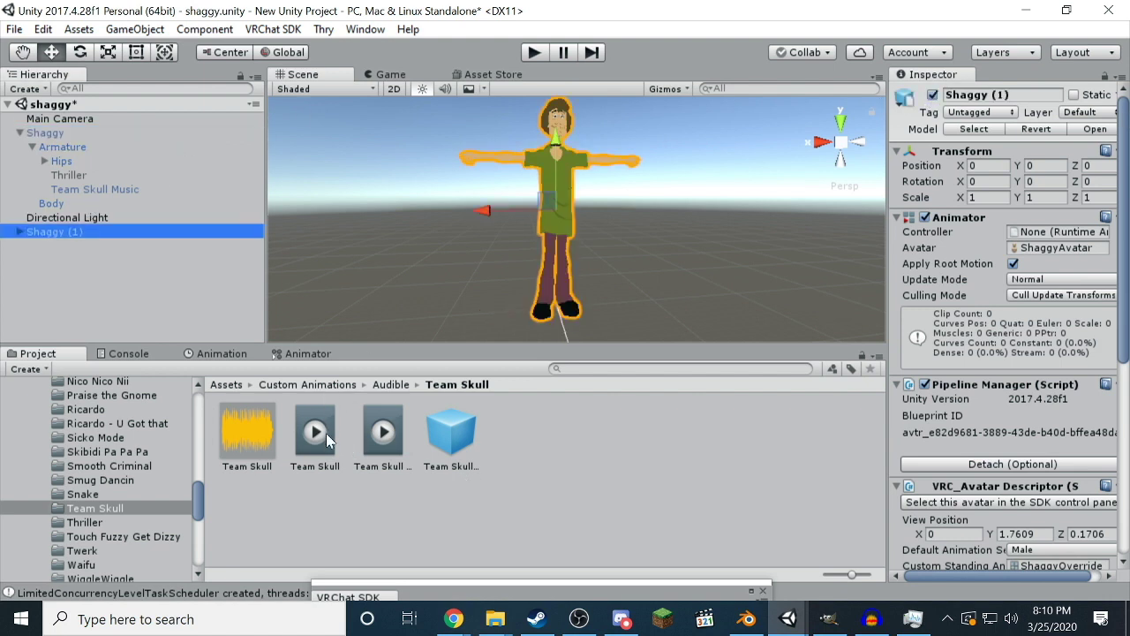
drag(321, 448, 62, 236)
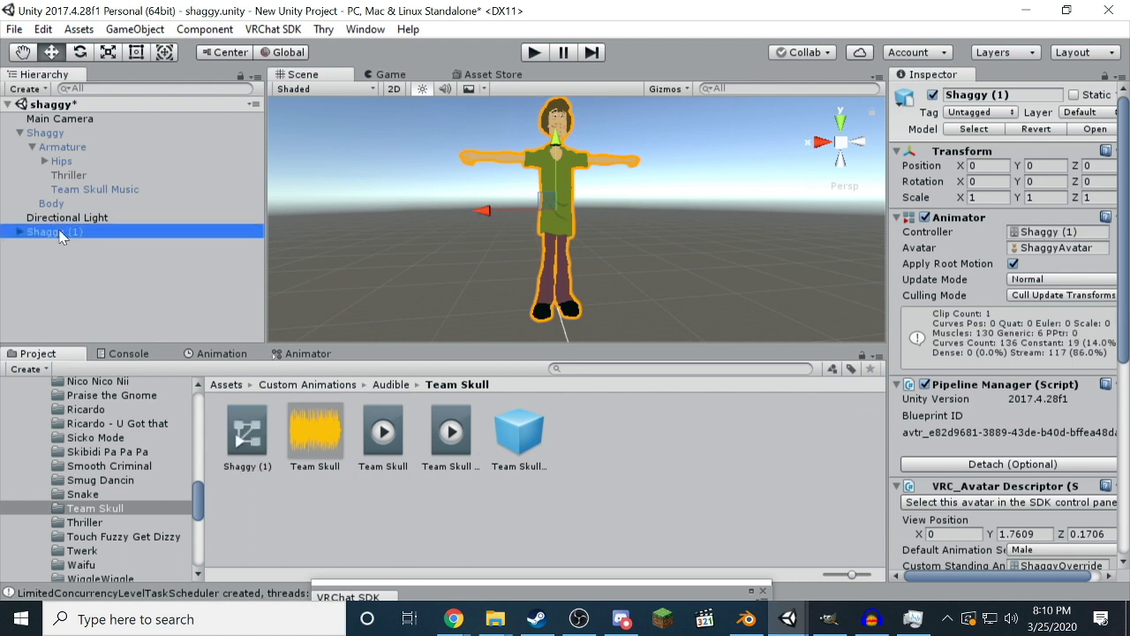
click(246, 434)
click(281, 354)
Add an empty New State with a transition into Team Skull
right_click(484, 458)
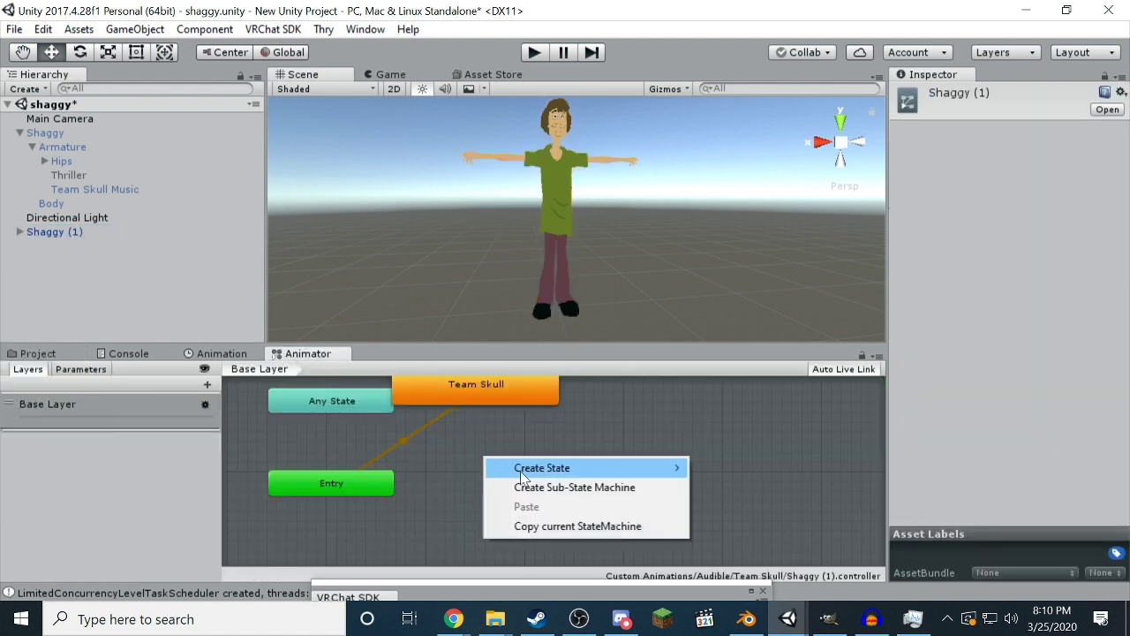
mouse_move(526, 473)
click(744, 470)
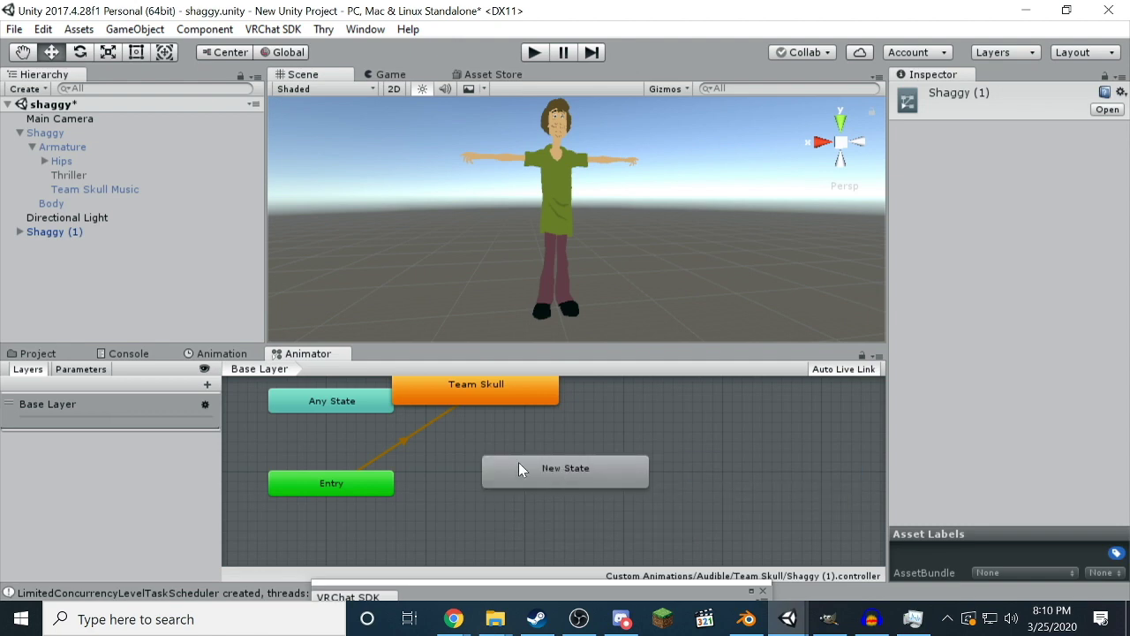
right_click(563, 482)
click(600, 492)
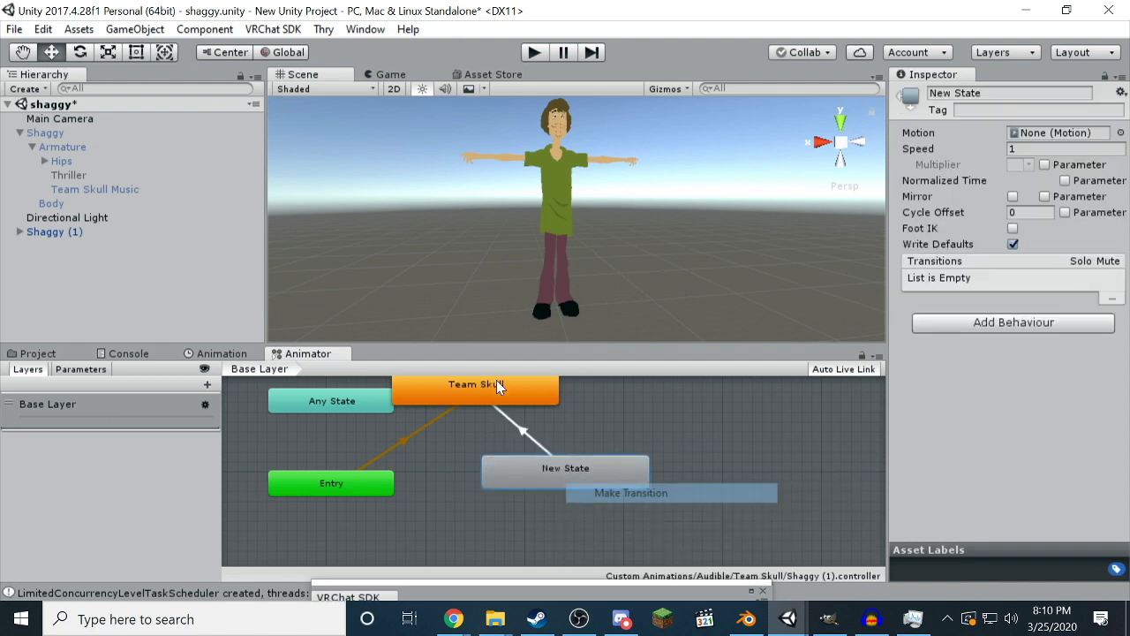
click(495, 389)
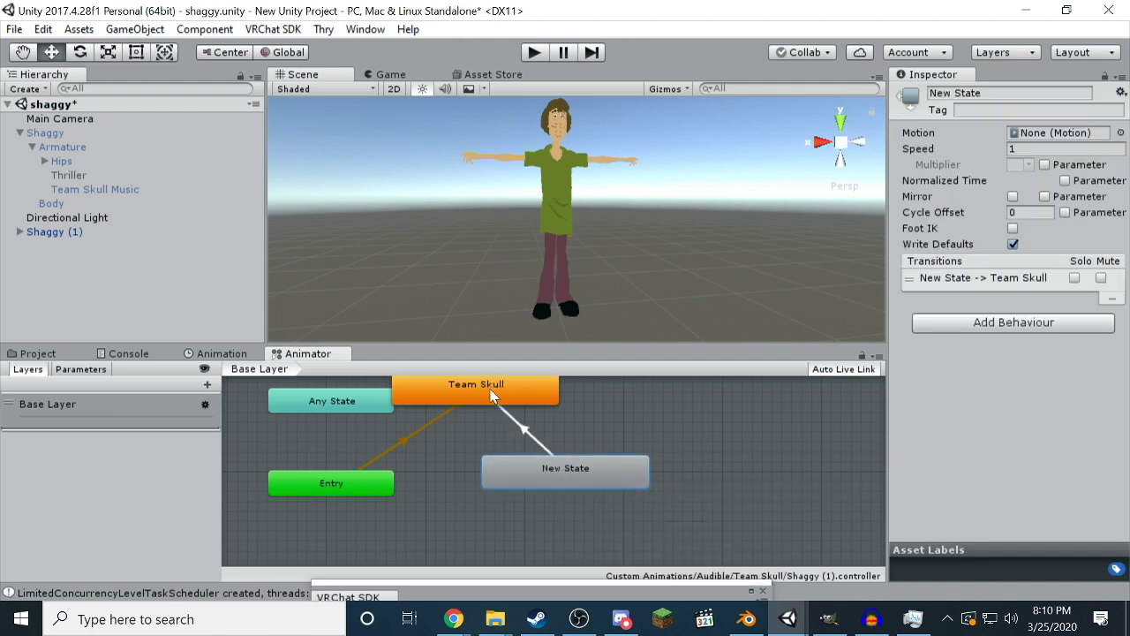
Make a transition from Entry to New State
right_click(403, 439)
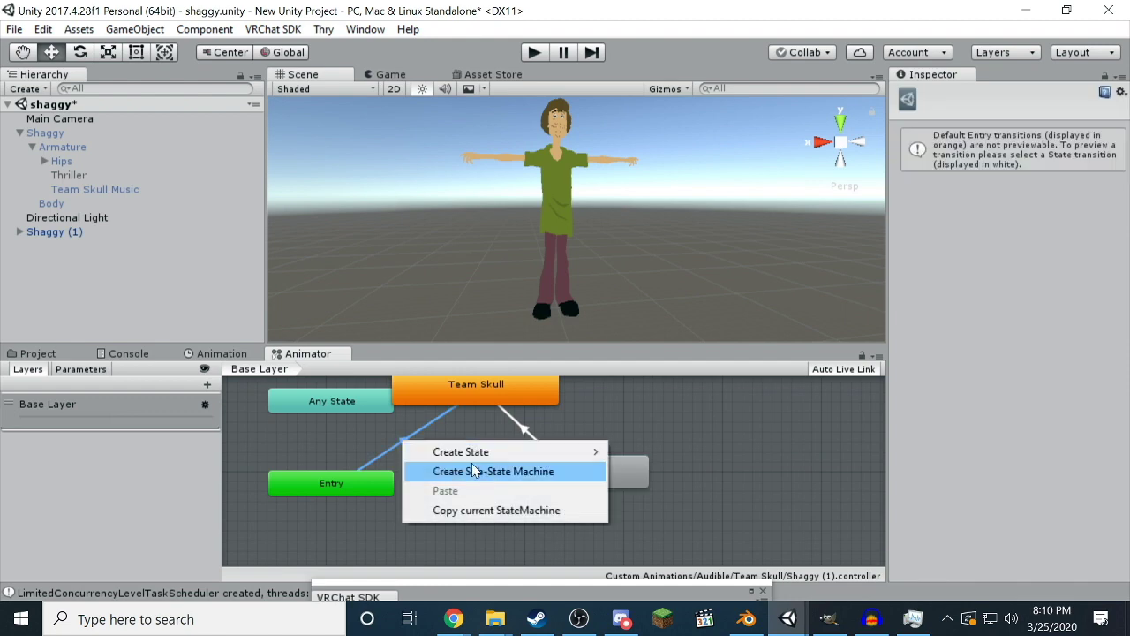
click(399, 450)
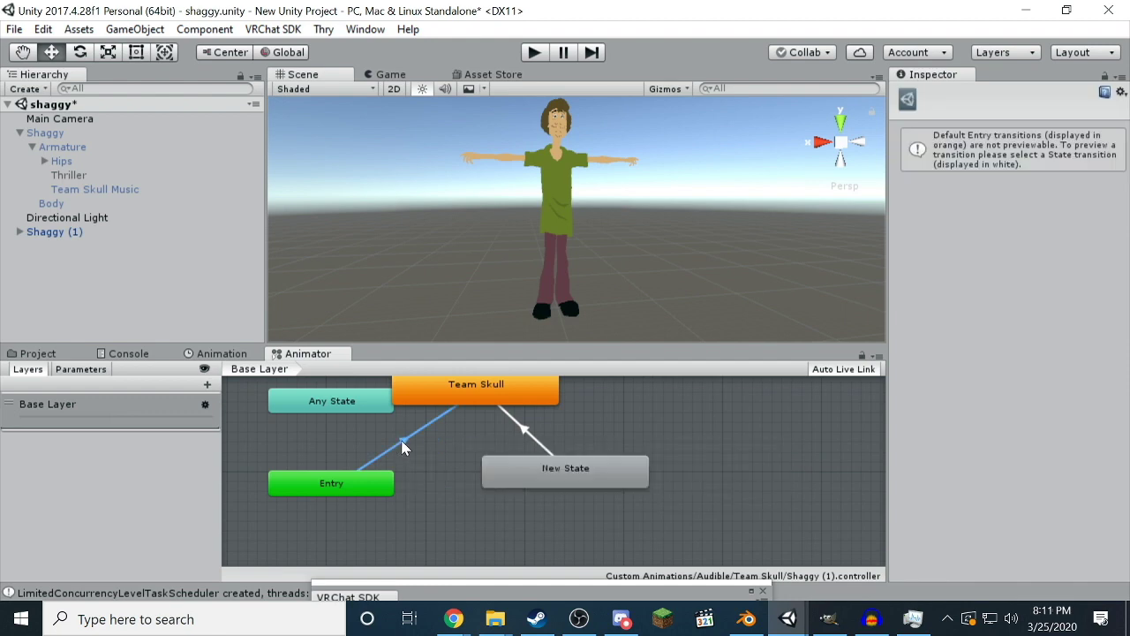
right_click(403, 441)
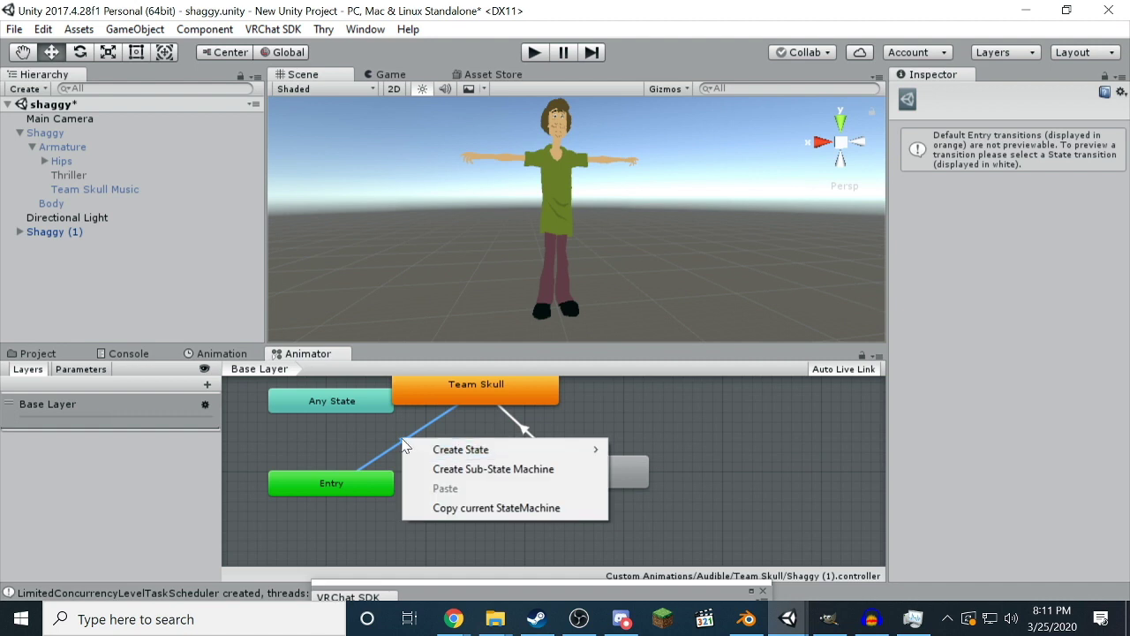
click(422, 436)
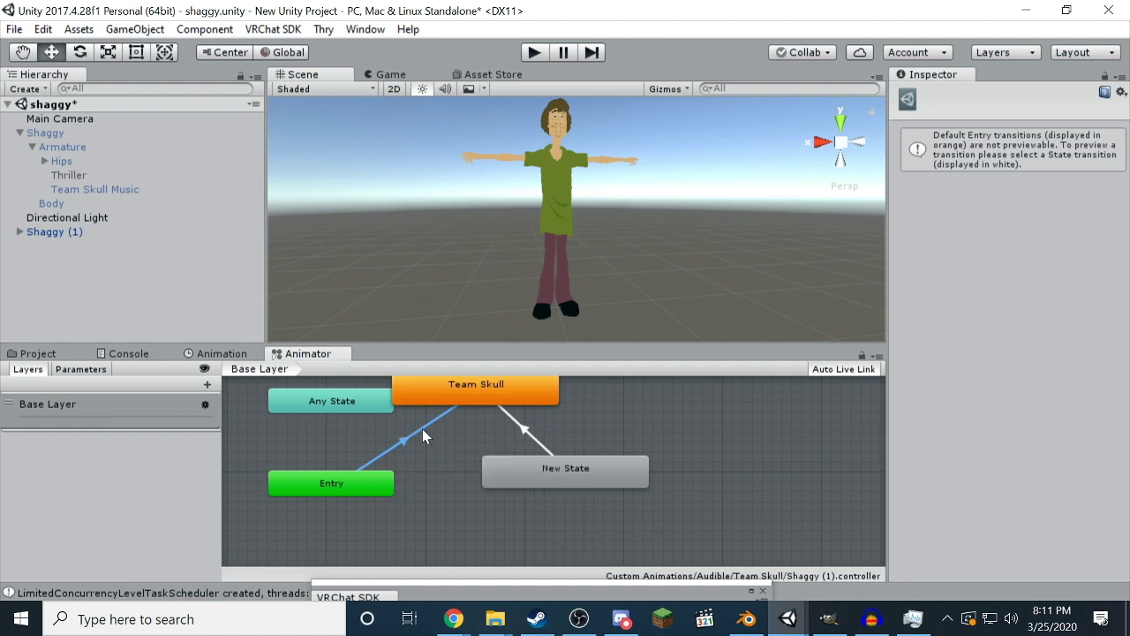
right_click(341, 483)
click(433, 494)
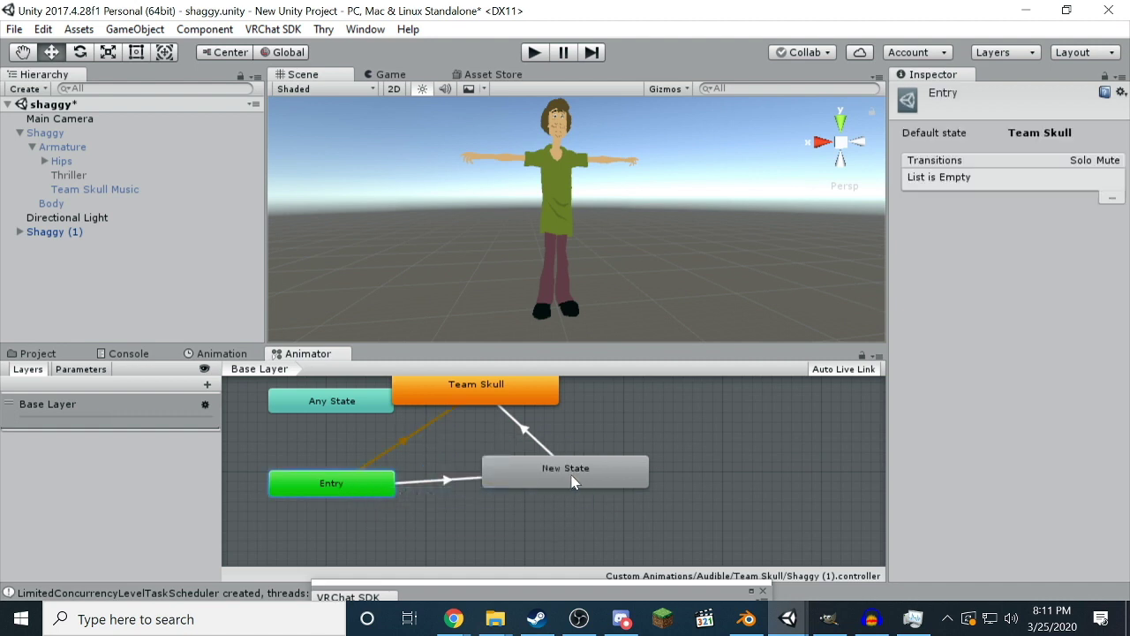
click(573, 481)
click(305, 489)
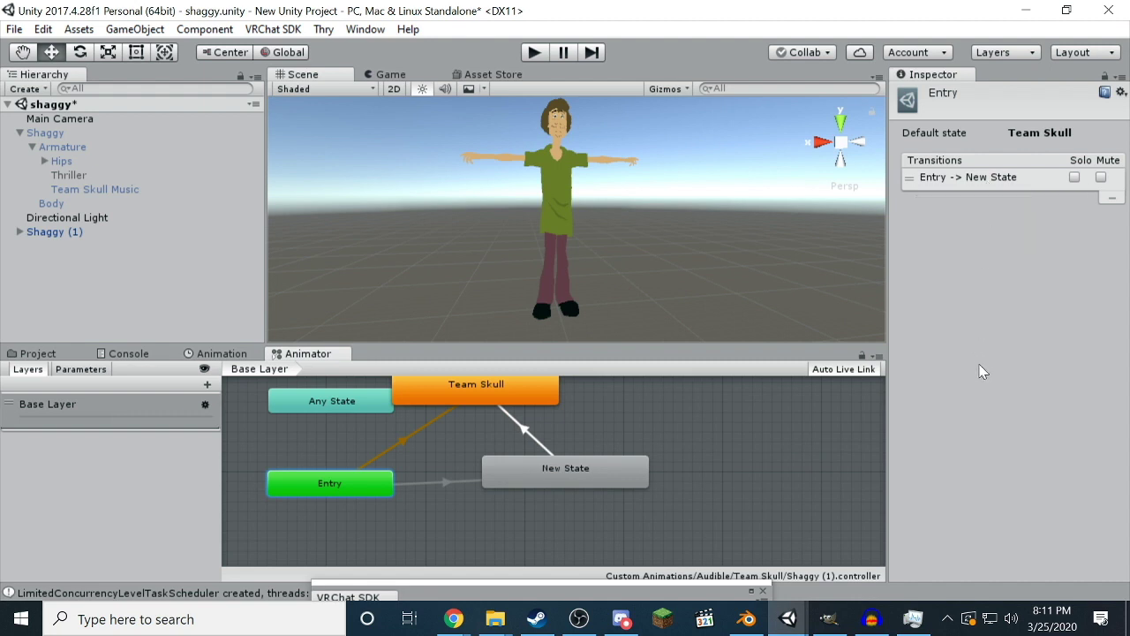
Set New State's motion to 0_idle, then start play mode with Shaggy (1)
click(533, 481)
click(1119, 133)
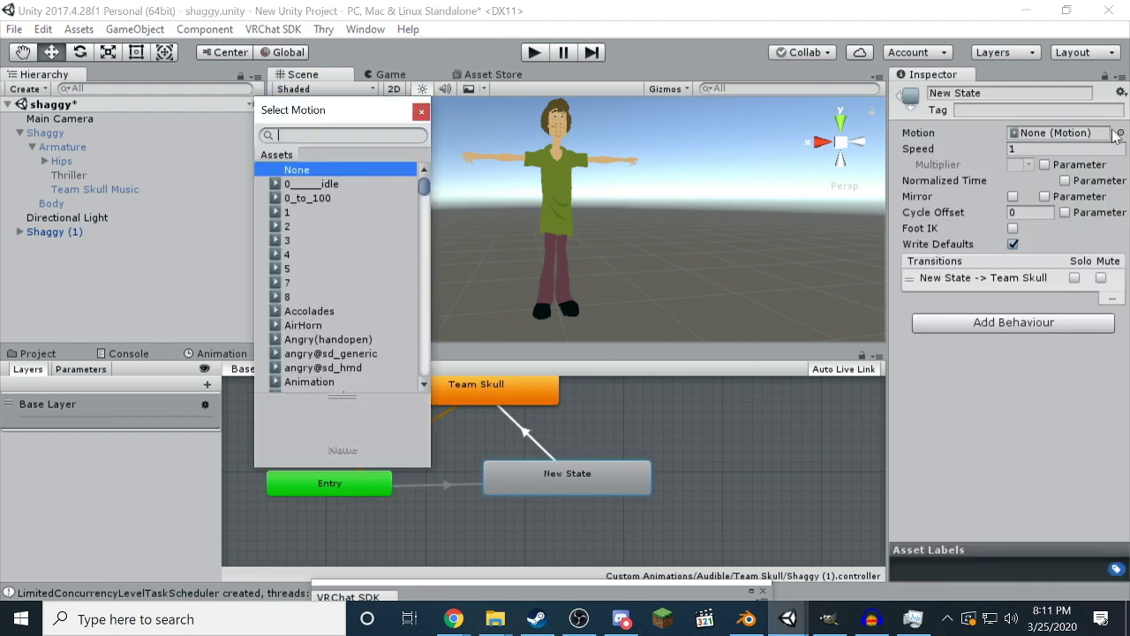
click(318, 184)
click(421, 111)
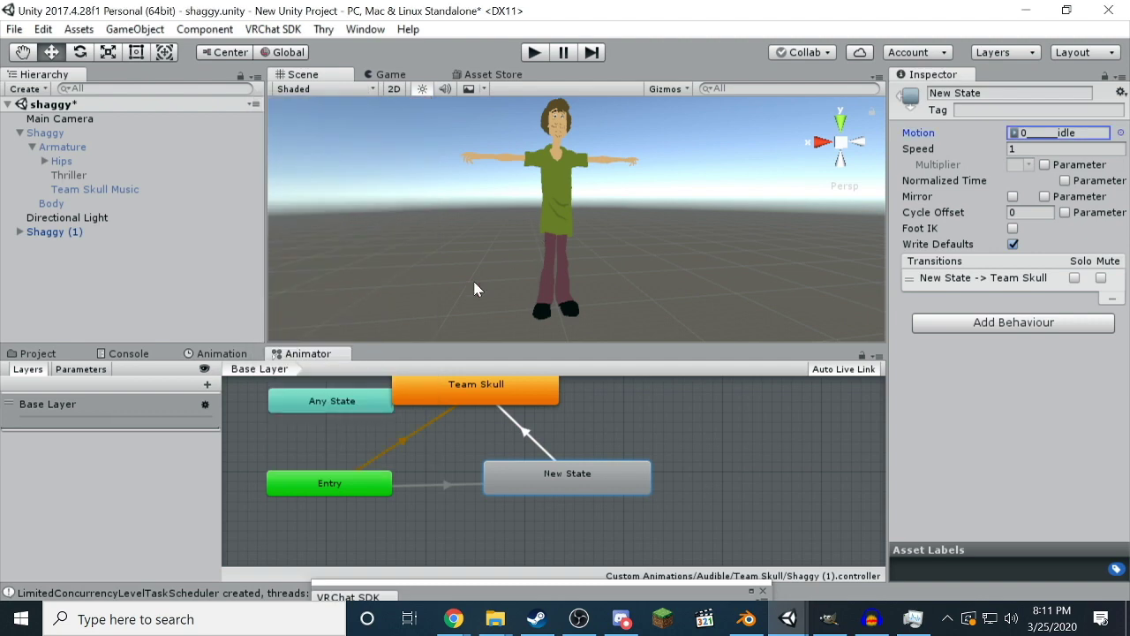
click(57, 231)
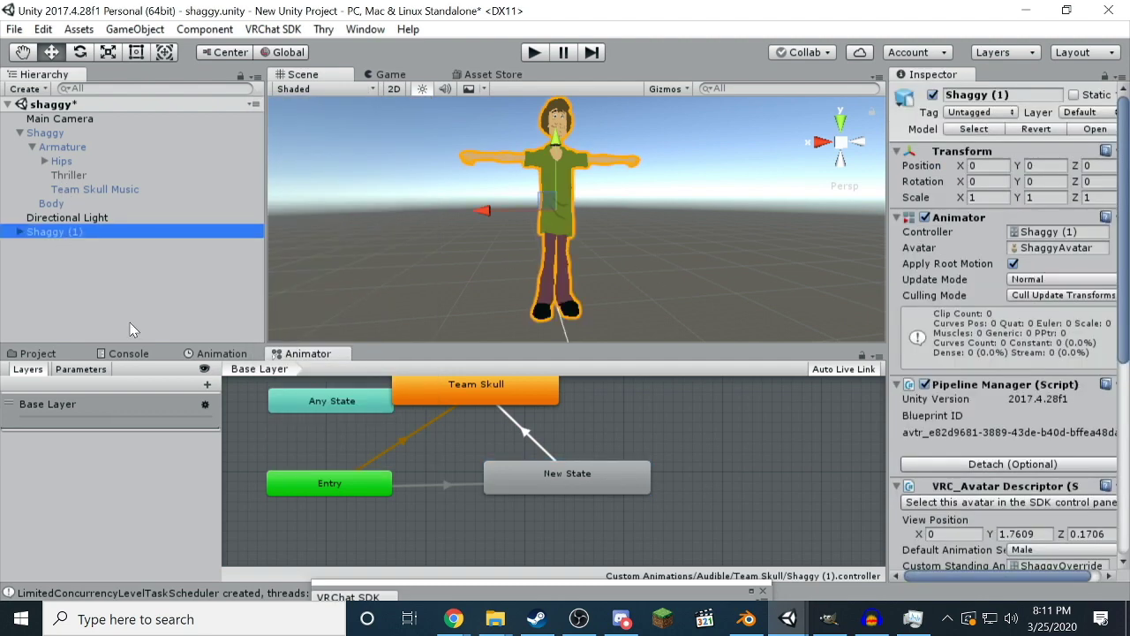
click(38, 354)
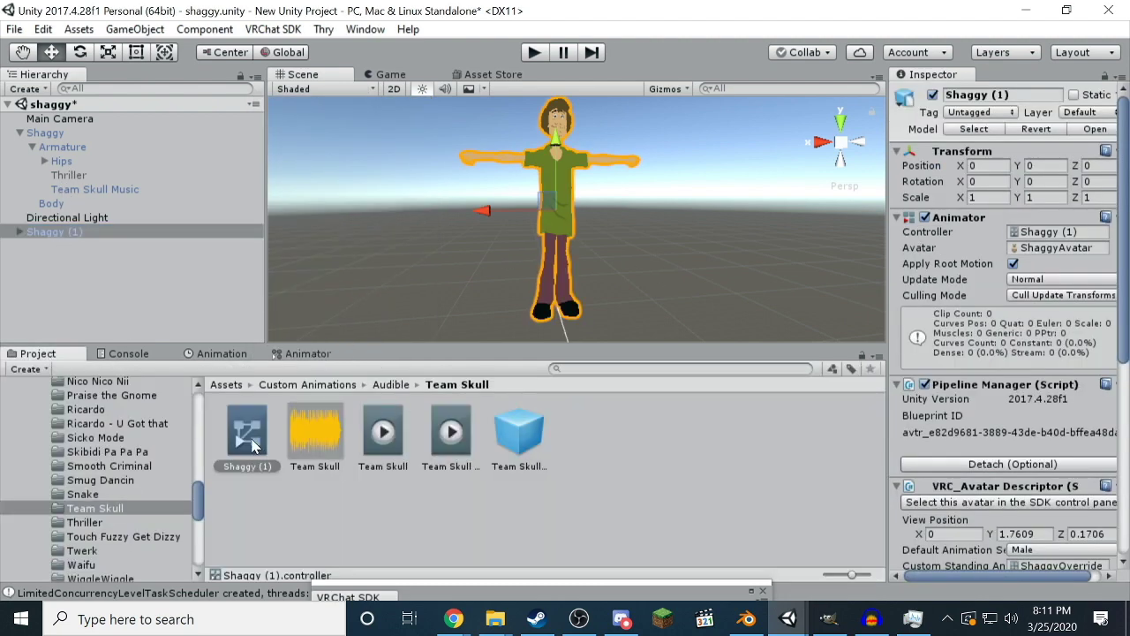
click(534, 52)
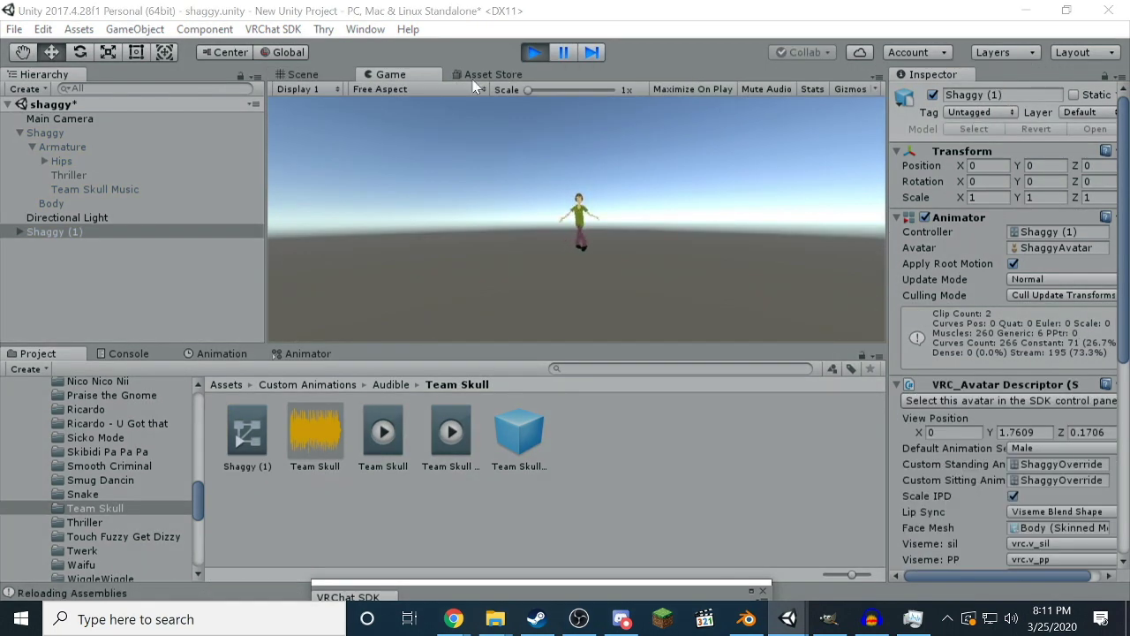
Watch Shaggy (1) dance in the Scene view with nothing selected, then stop play mode
click(298, 74)
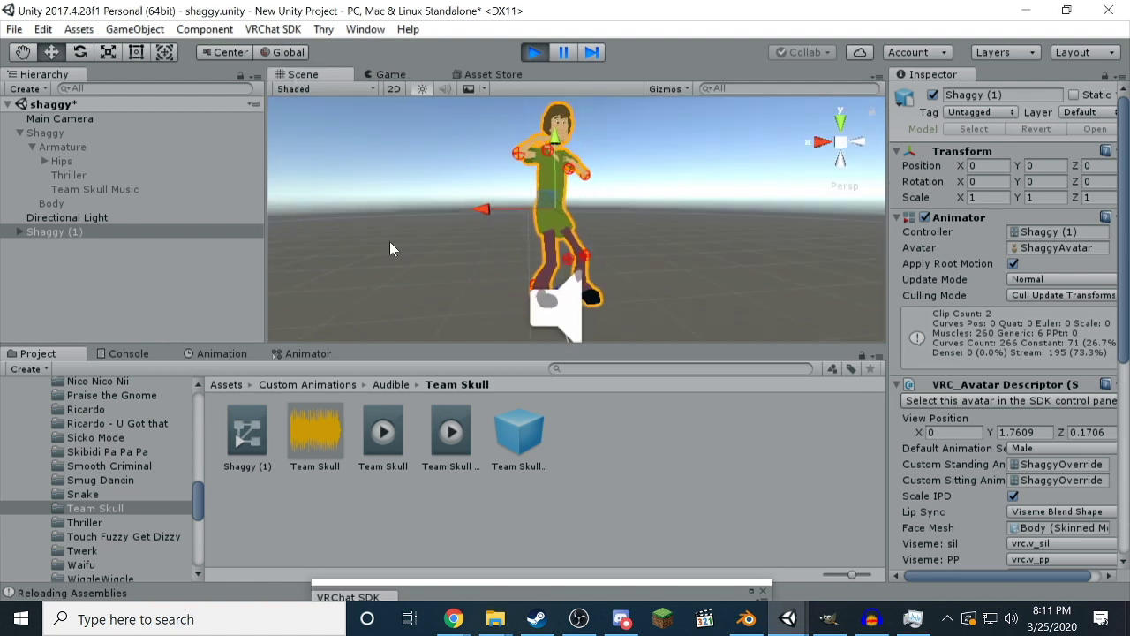
click(455, 256)
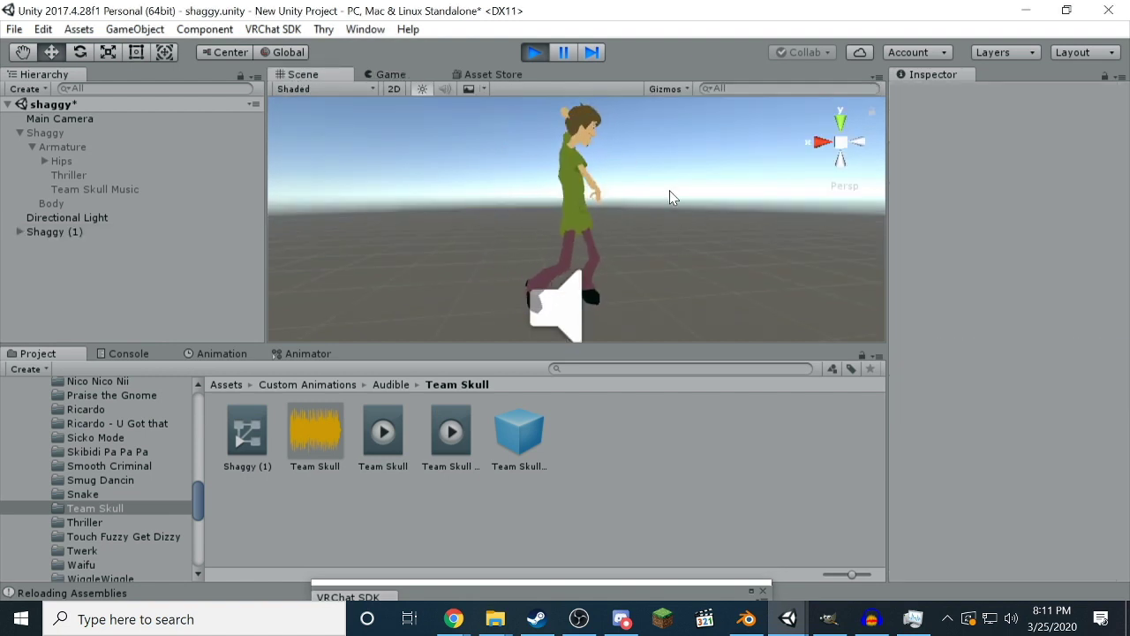
key(q)
key(w)
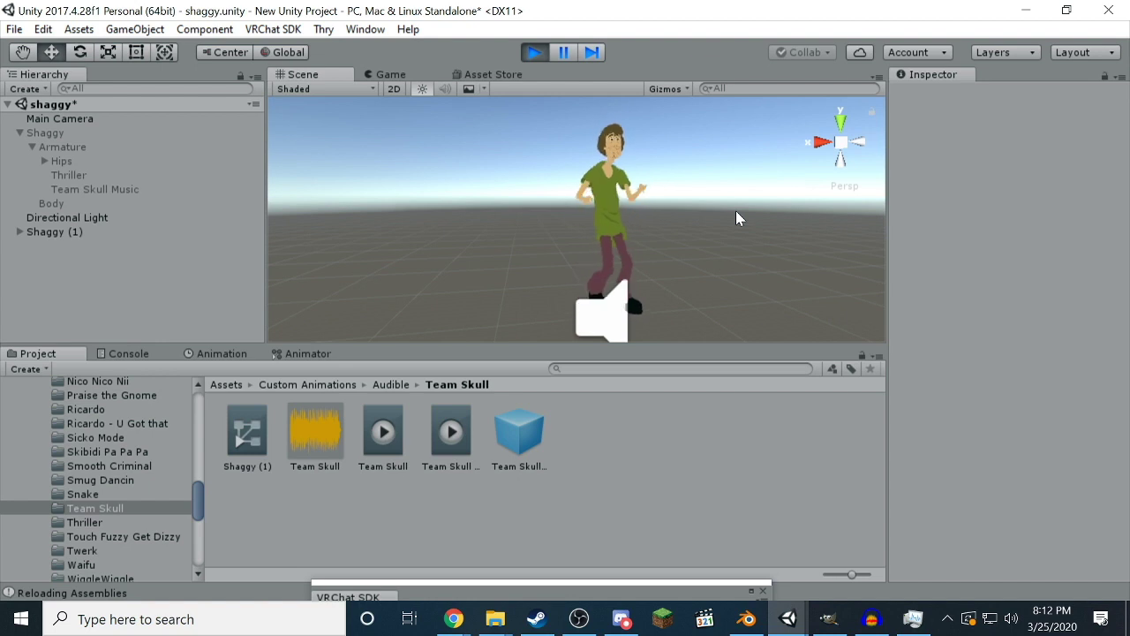
click(535, 52)
Delete the Shaggy (1) copy from the scene and its Shaggy (1) controller asset
click(44, 232)
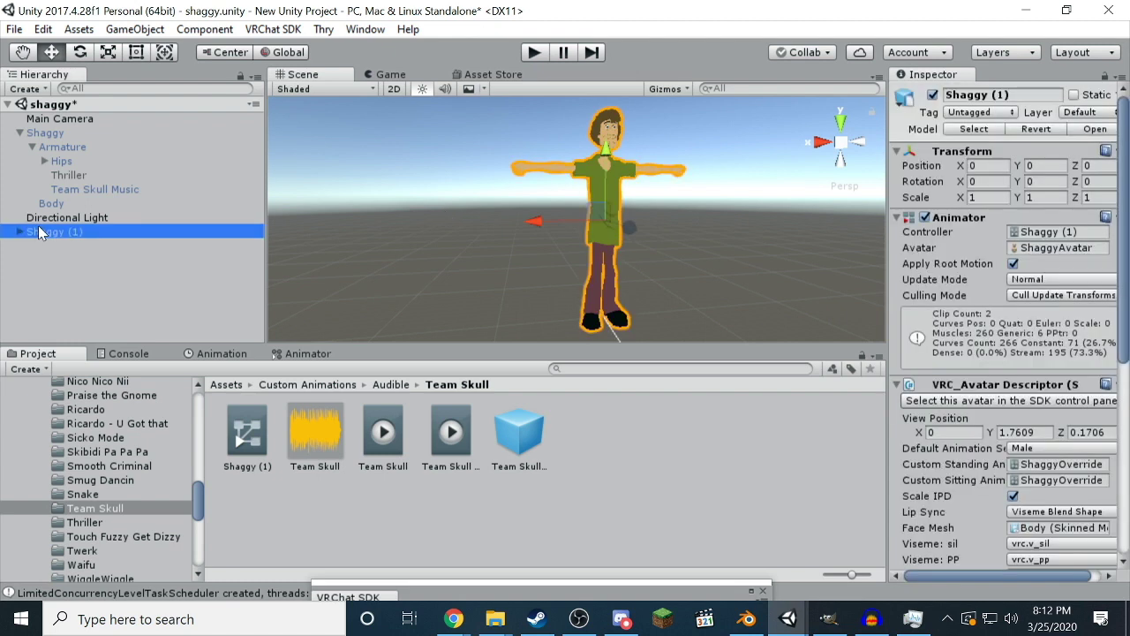
key(Delete)
click(239, 435)
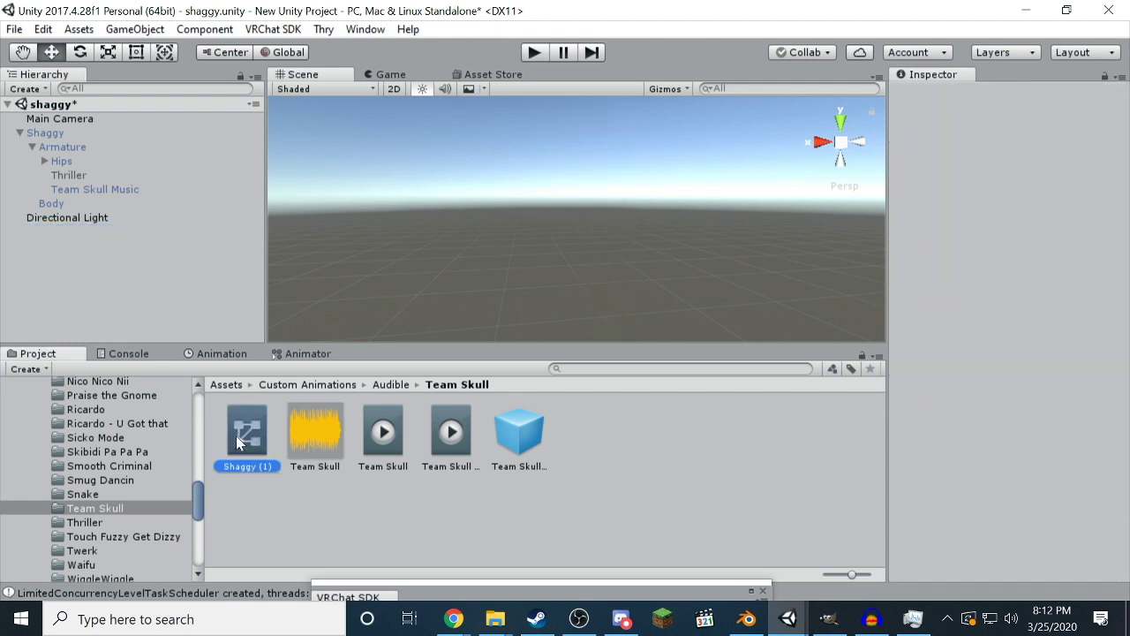
key(Delete)
click(604, 347)
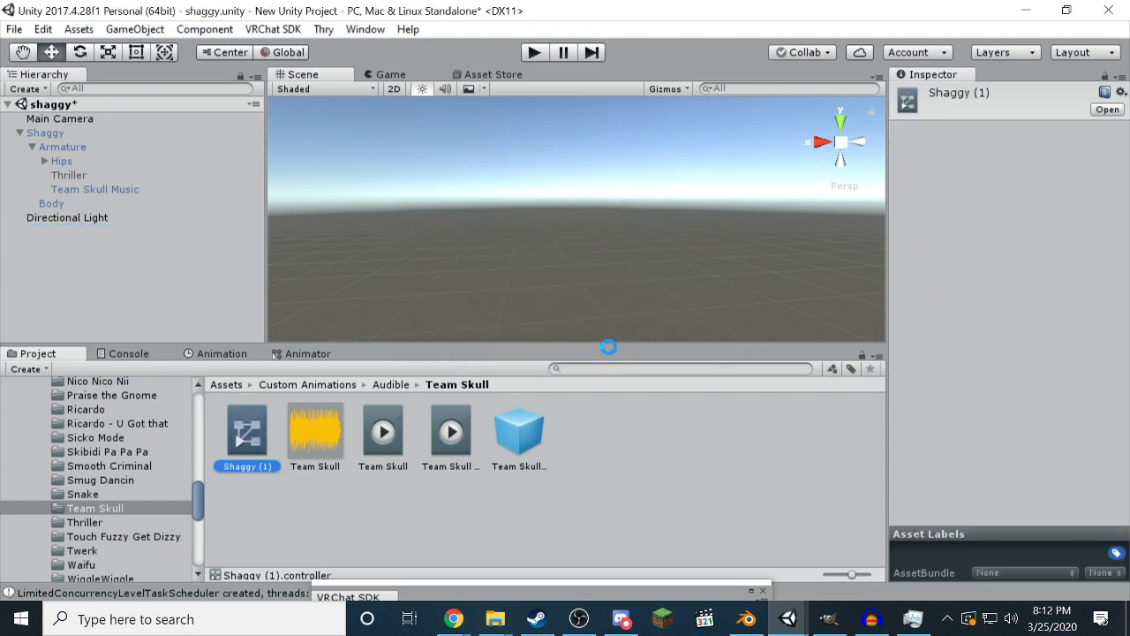
Re-enable the original Shaggy and check ShaggyOverride's emotes and the Team Skull Music audio
click(53, 132)
click(932, 94)
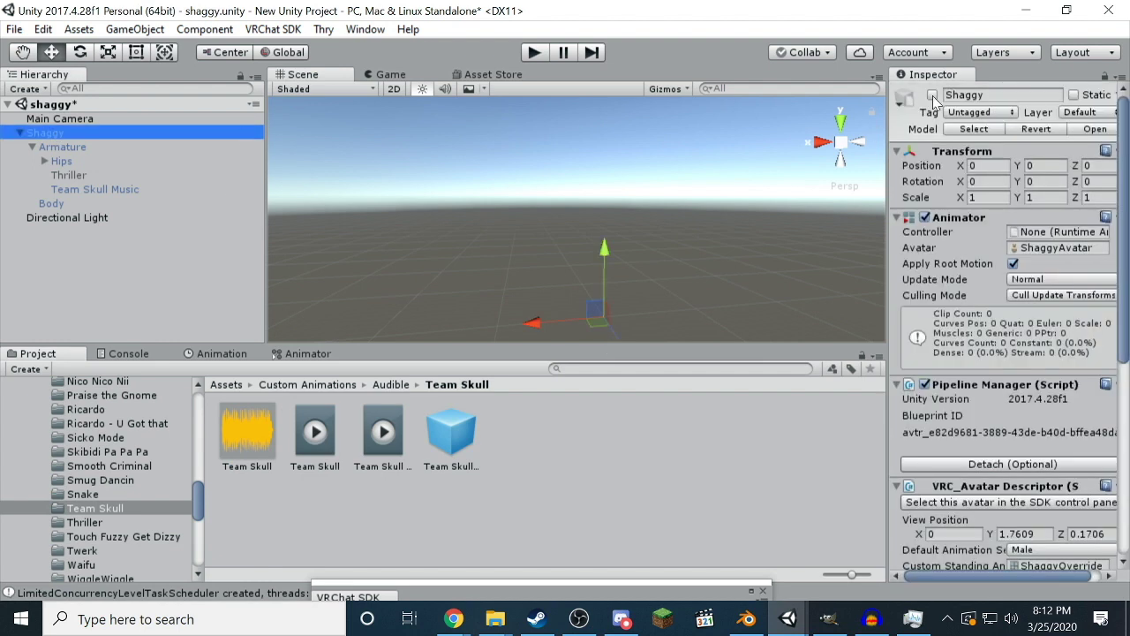
scroll(101, 499, up, 10)
scroll(102, 500, down, 8)
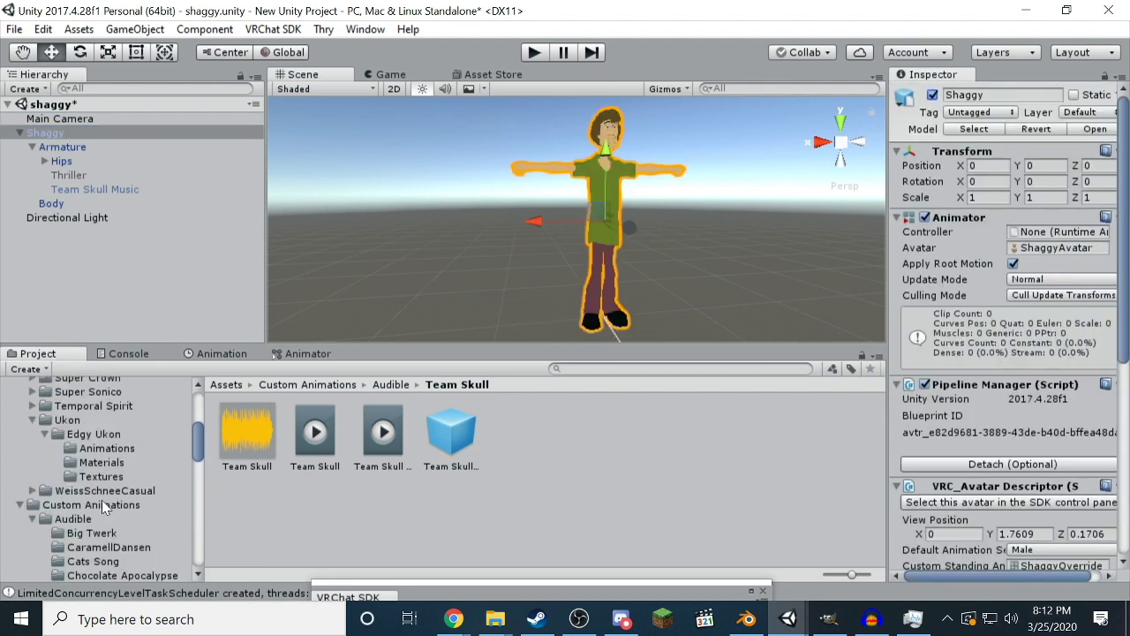
click(107, 455)
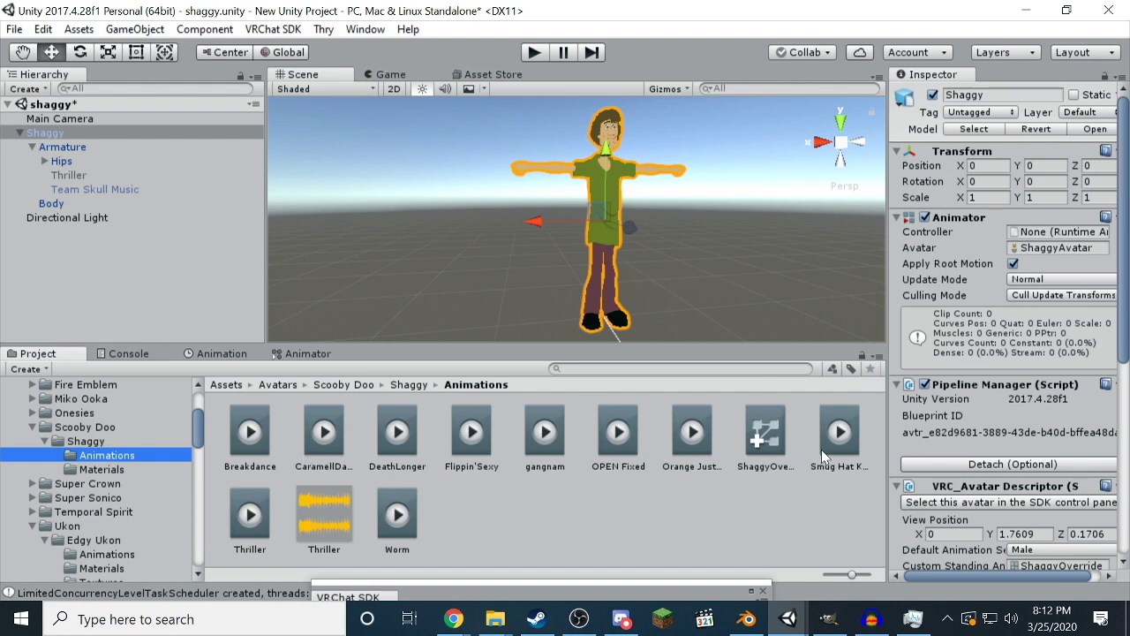
click(774, 438)
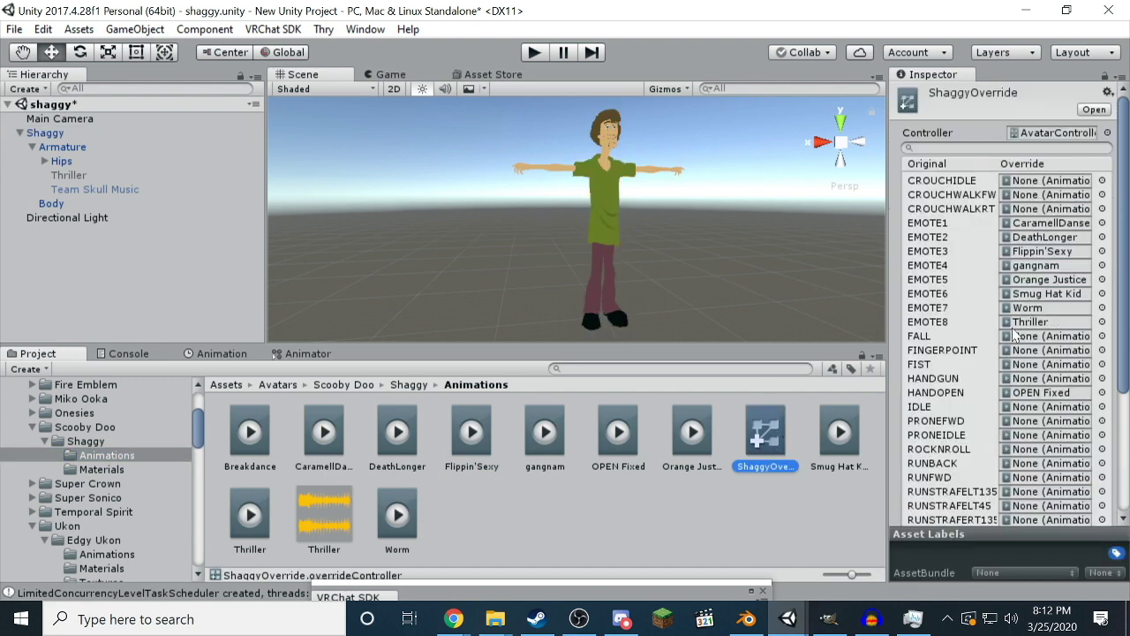
click(101, 190)
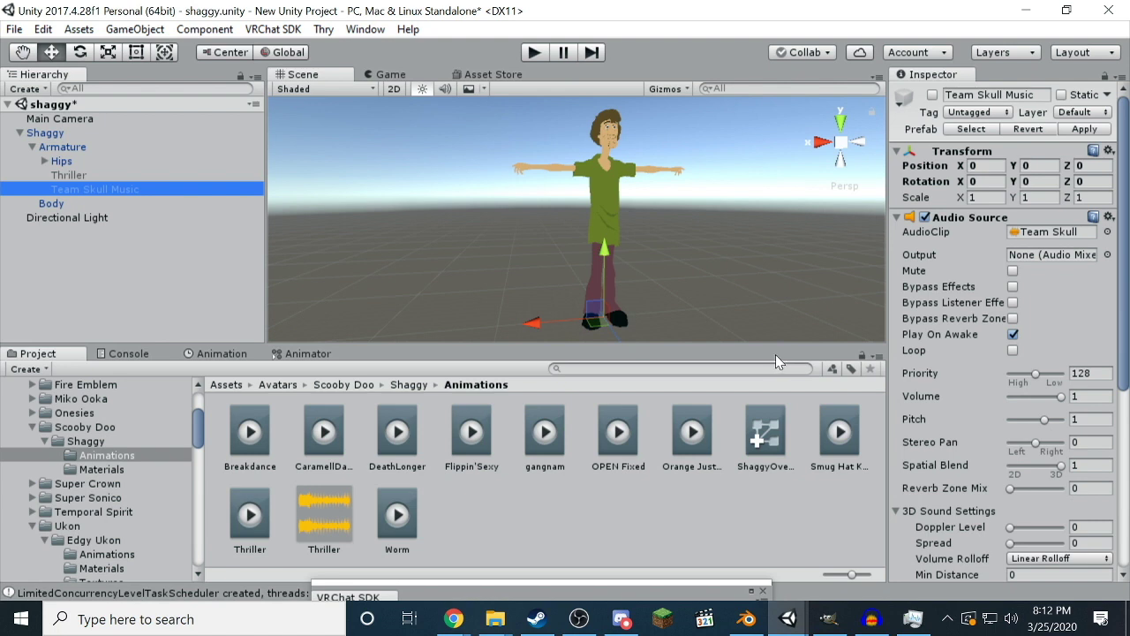
Open Audible > WiggleWiggle and inspect the WiggleWiggle.mp3 clip (Vorbis, 3:22)
scroll(148, 472, down, 15)
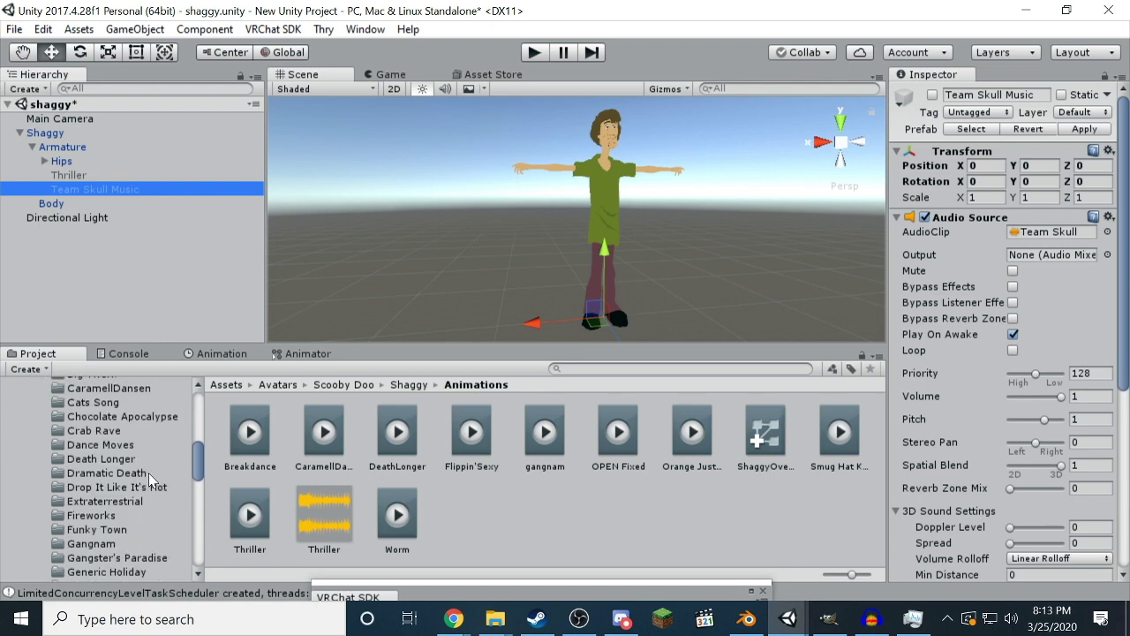
scroll(146, 472, down, 2)
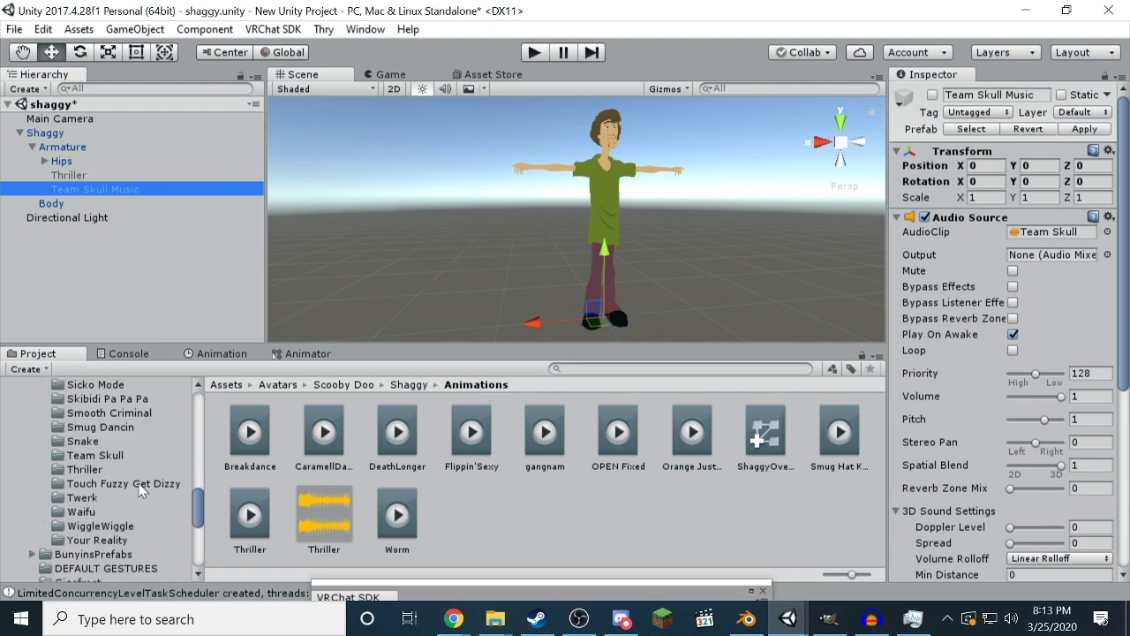
click(130, 525)
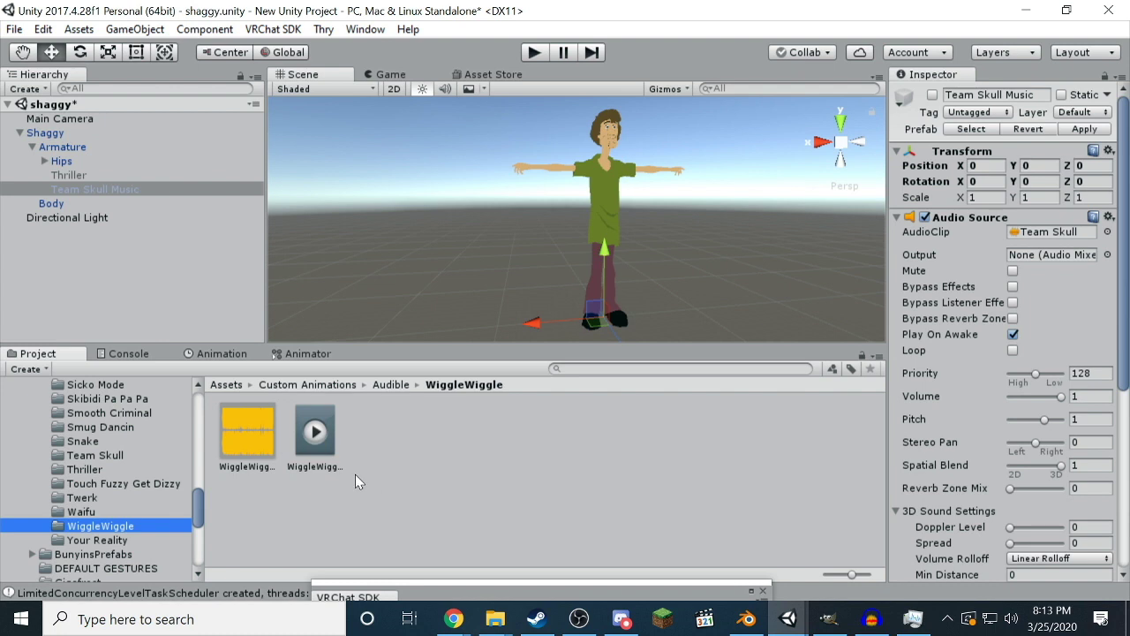
click(258, 450)
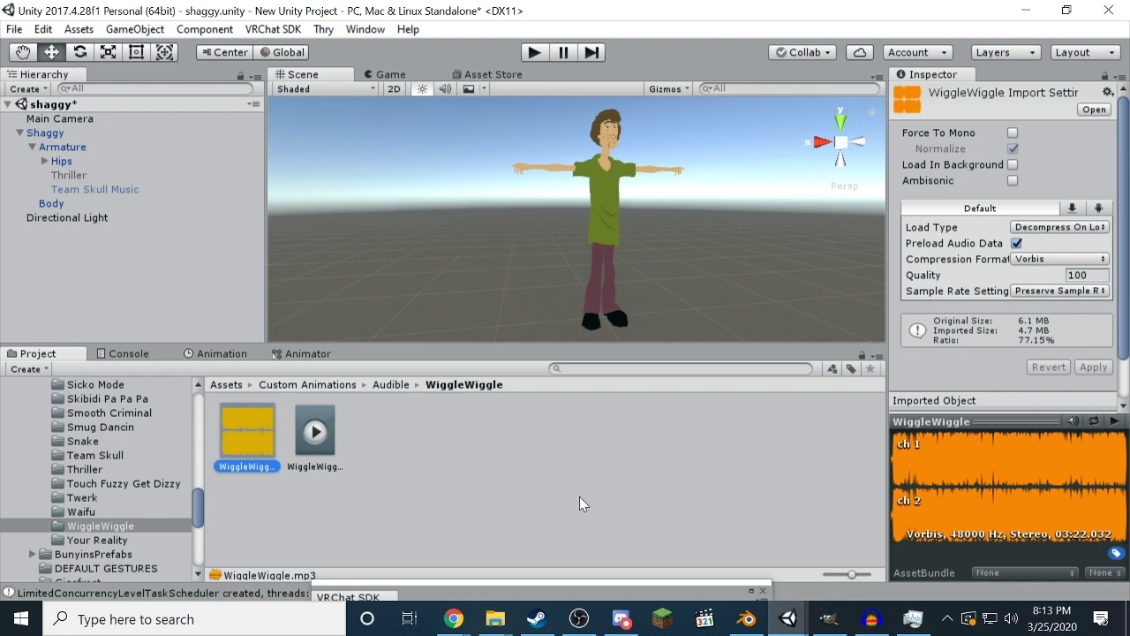
click(560, 481)
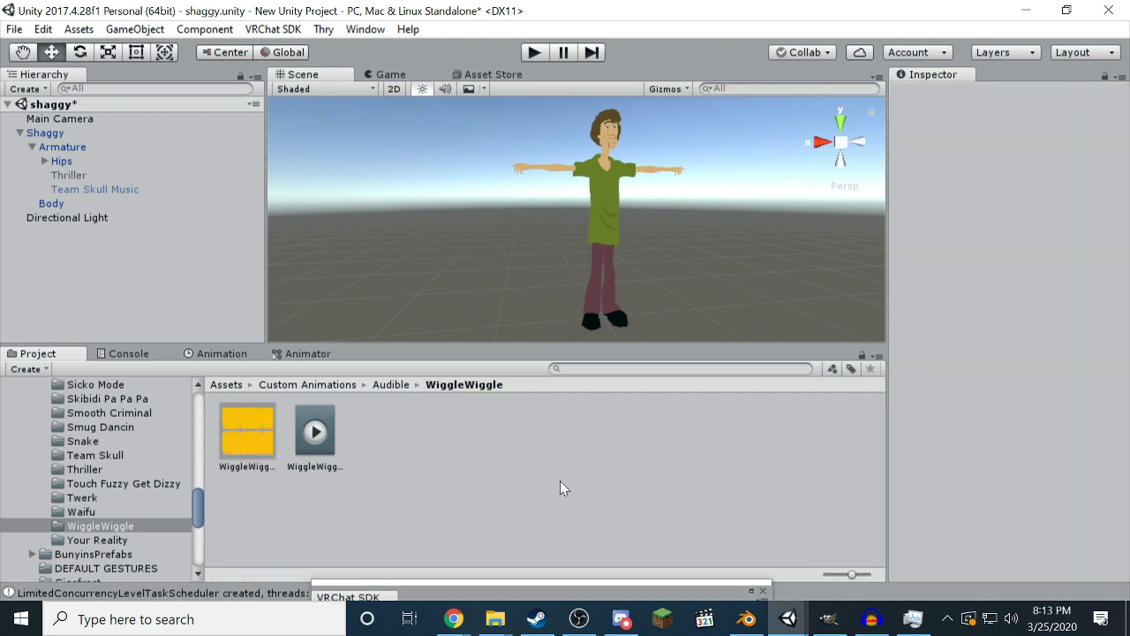